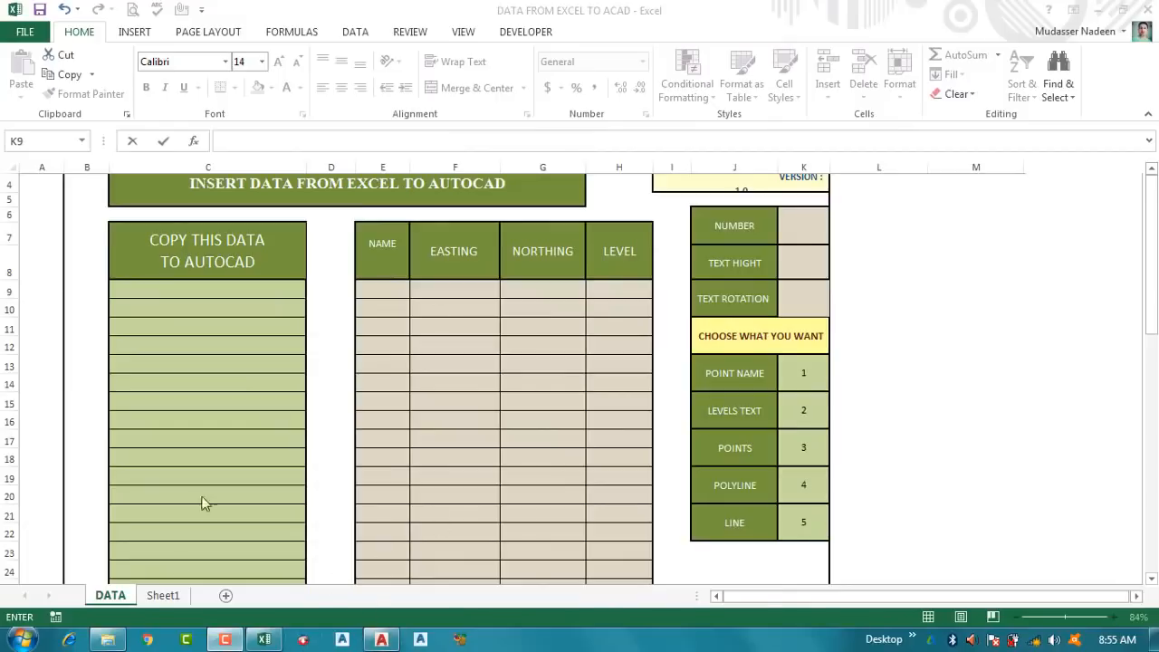
pyautogui.click(224, 640)
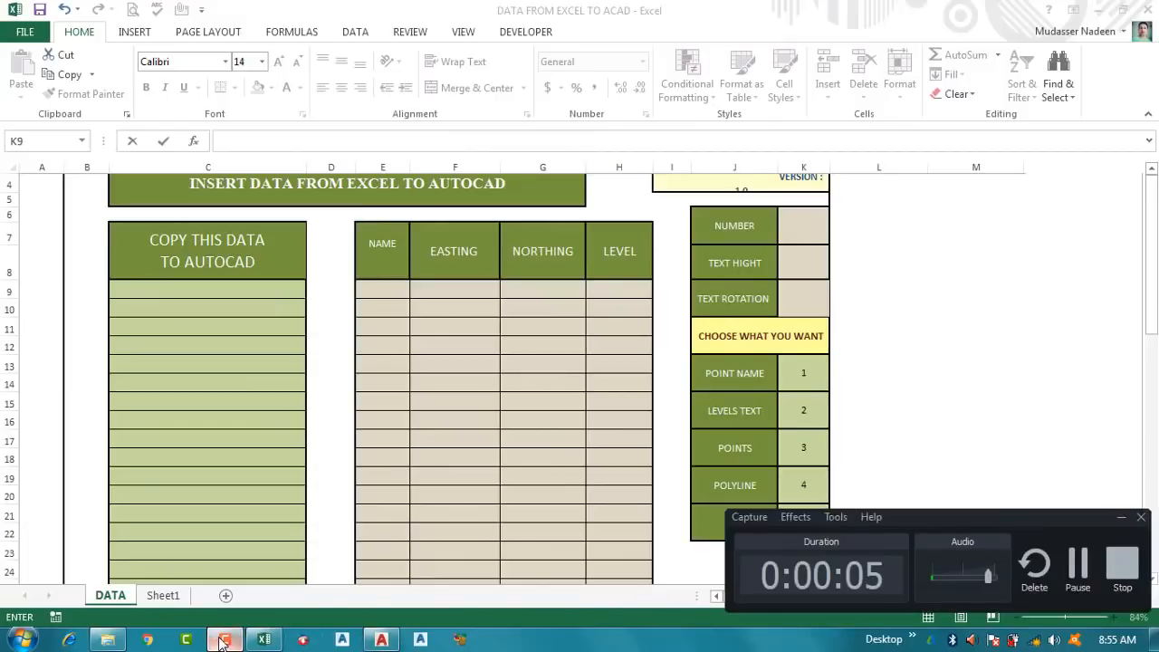
pyautogui.click(223, 640)
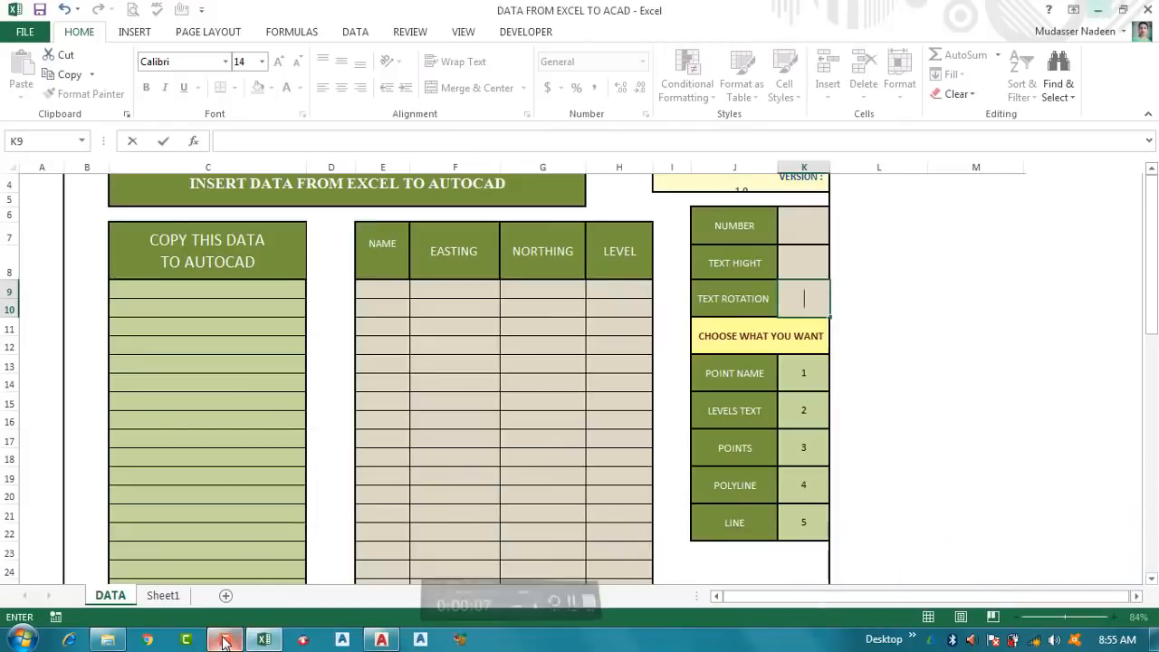
# Minimize the workbook, switch to AutoCAD and review the layers available in Drawing4.
pyautogui.click(1104, 17)
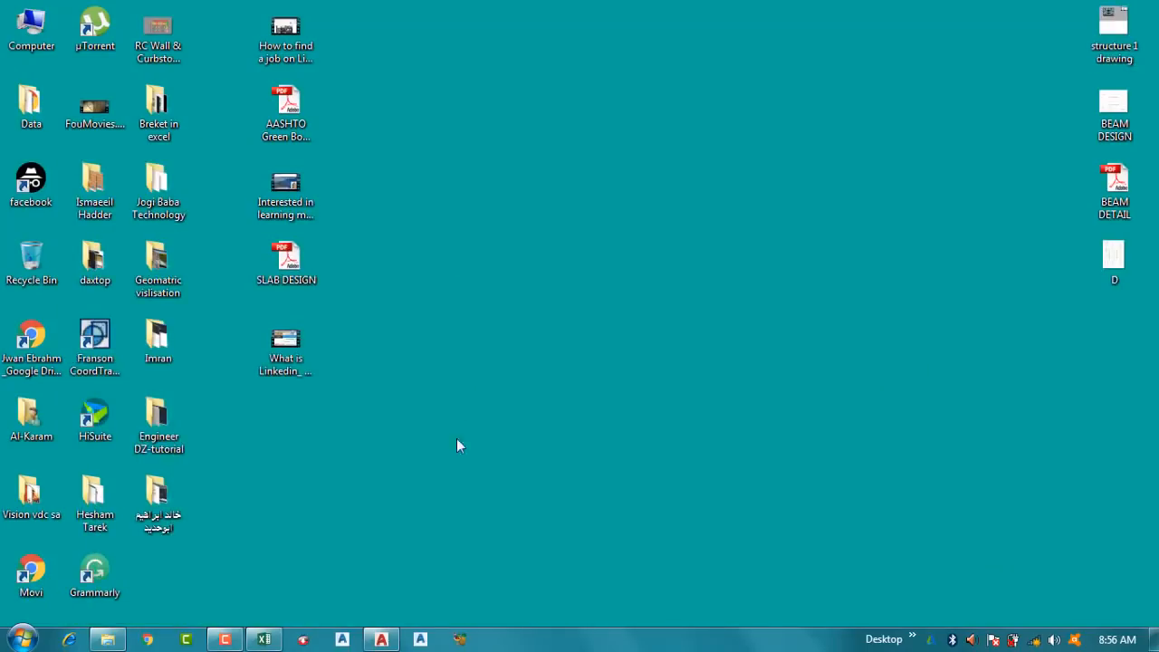
pyautogui.click(381, 640)
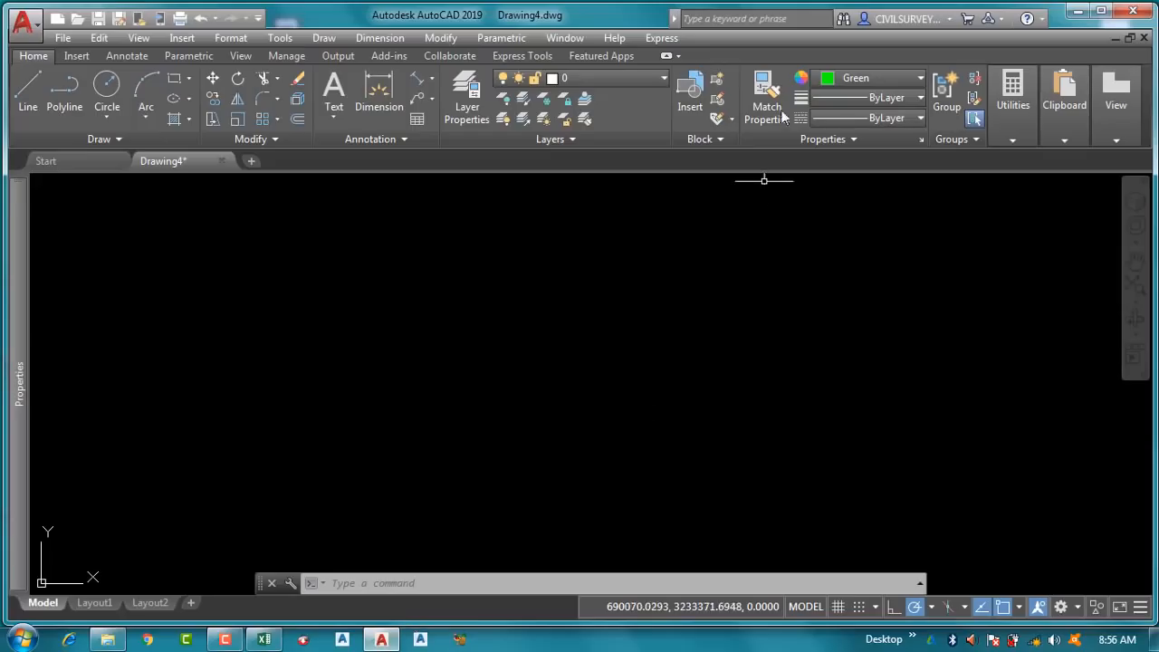
pyautogui.click(584, 81)
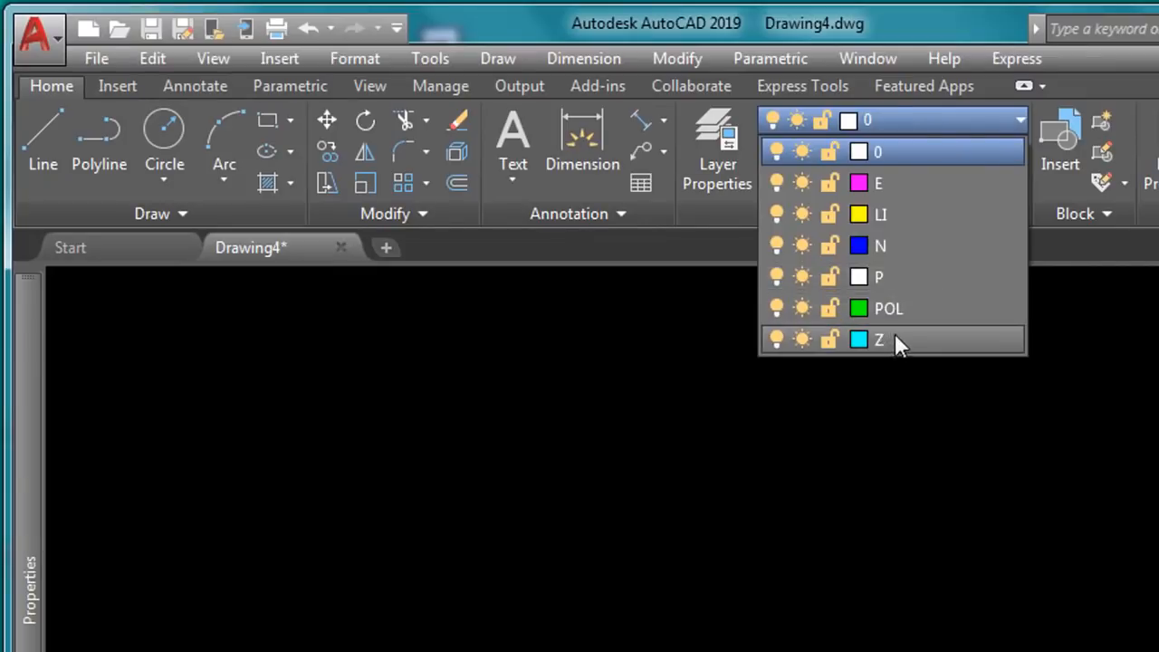
pyautogui.click(934, 124)
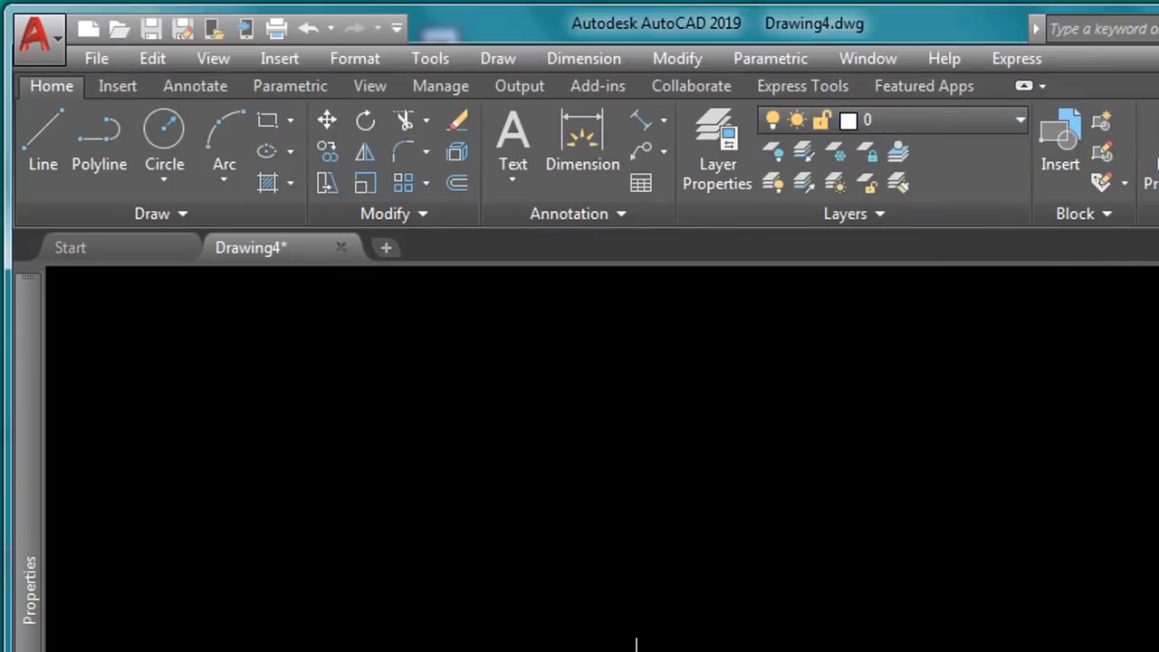
pyautogui.click(943, 118)
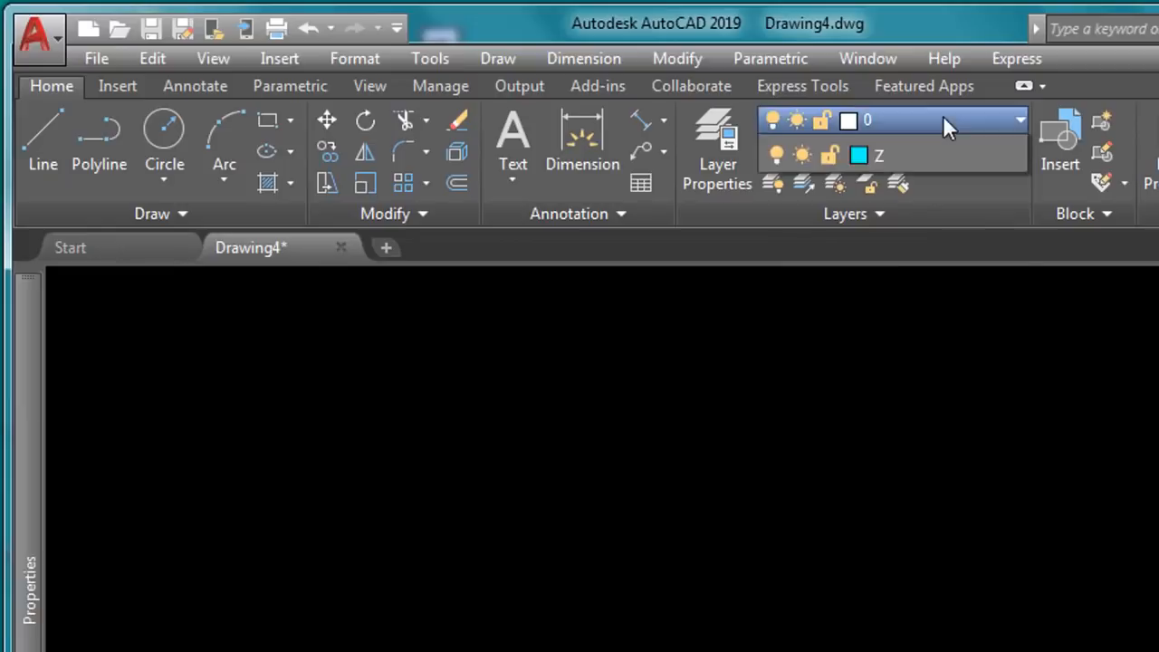
pyautogui.click(896, 118)
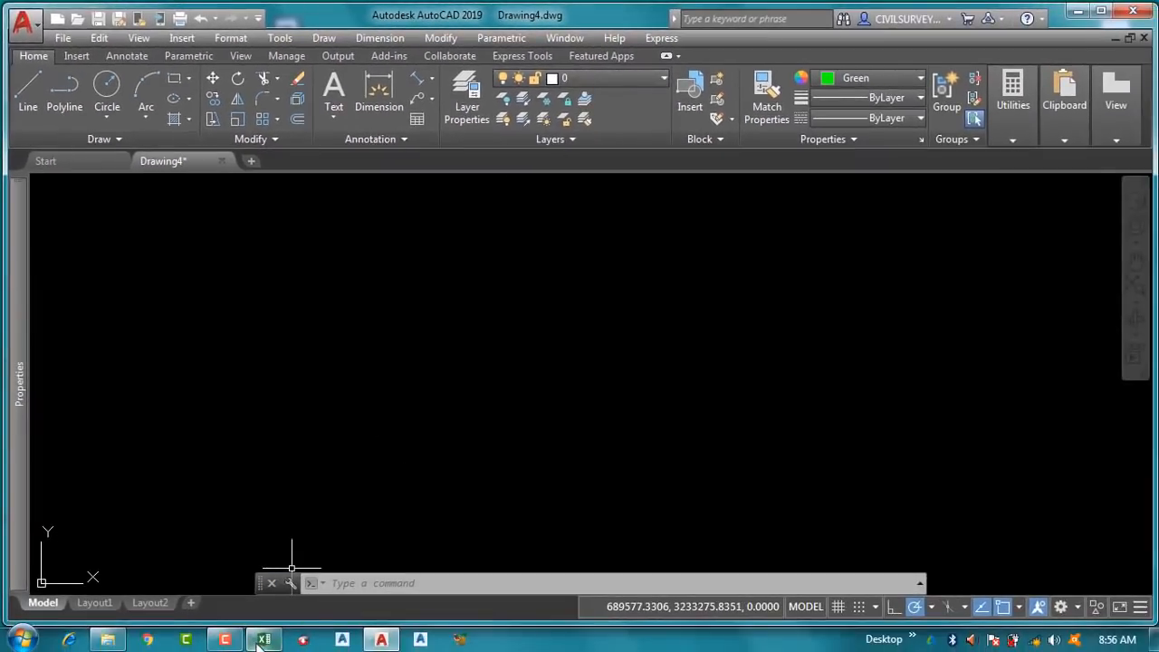
# Switch to Excel and review the number, text height and text rotation cells and the output choices on the DATA sheet.
pyautogui.click(264, 639)
pyautogui.scroll(1, 525, 401)
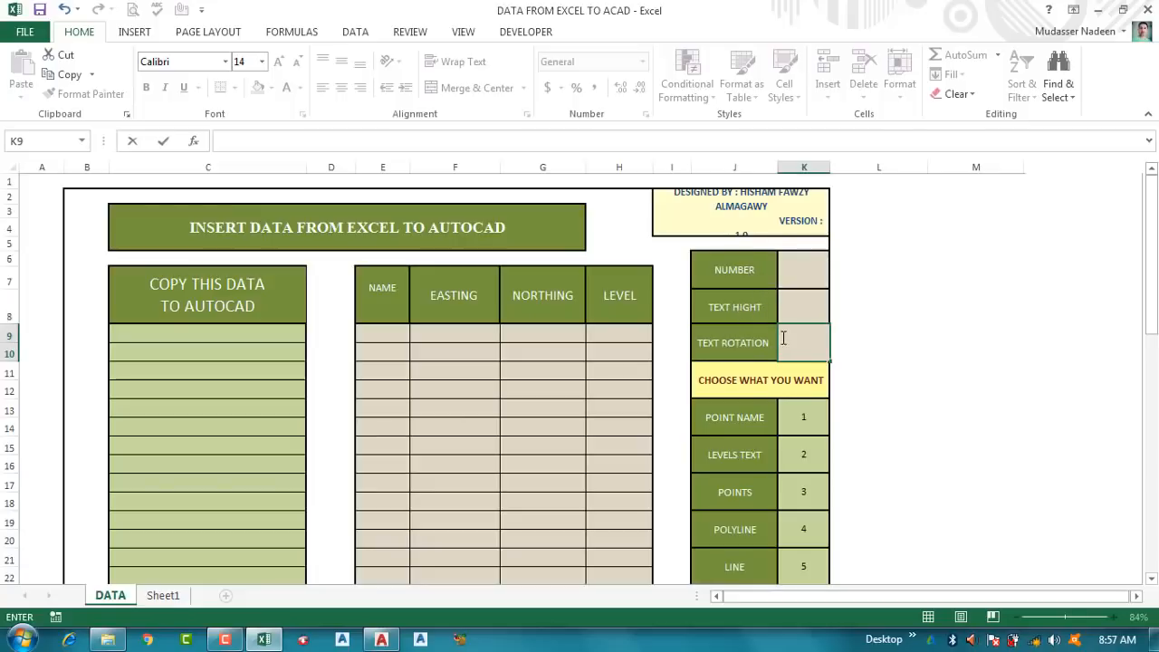
pyautogui.click(797, 268)
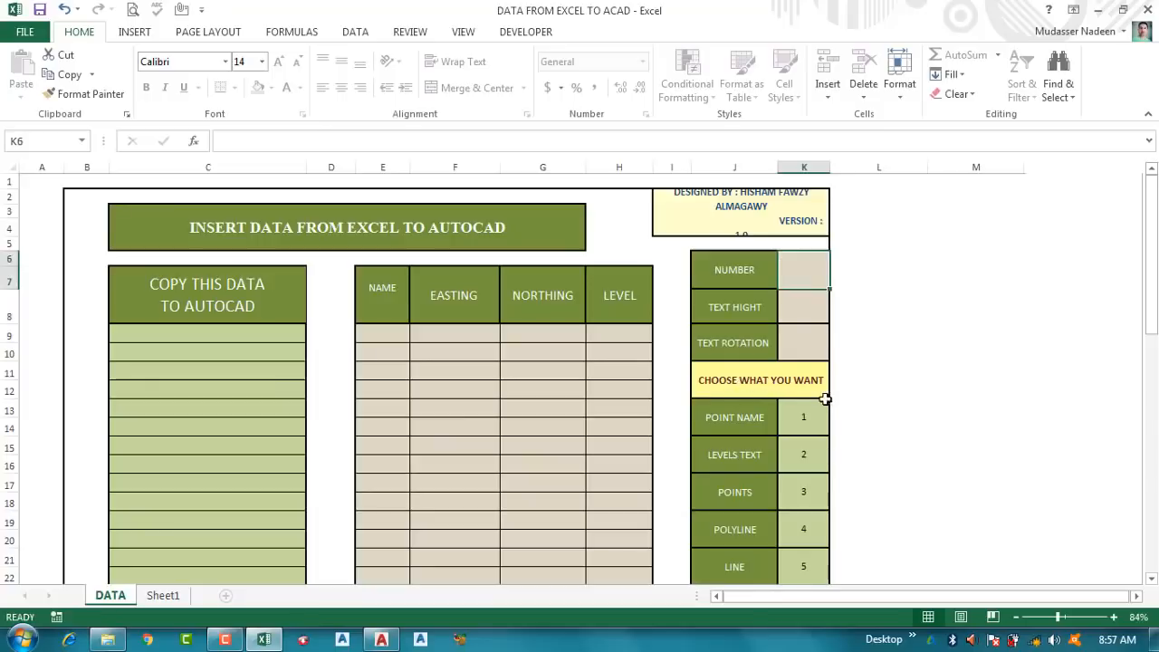
pyautogui.scroll(-1, 790, 388)
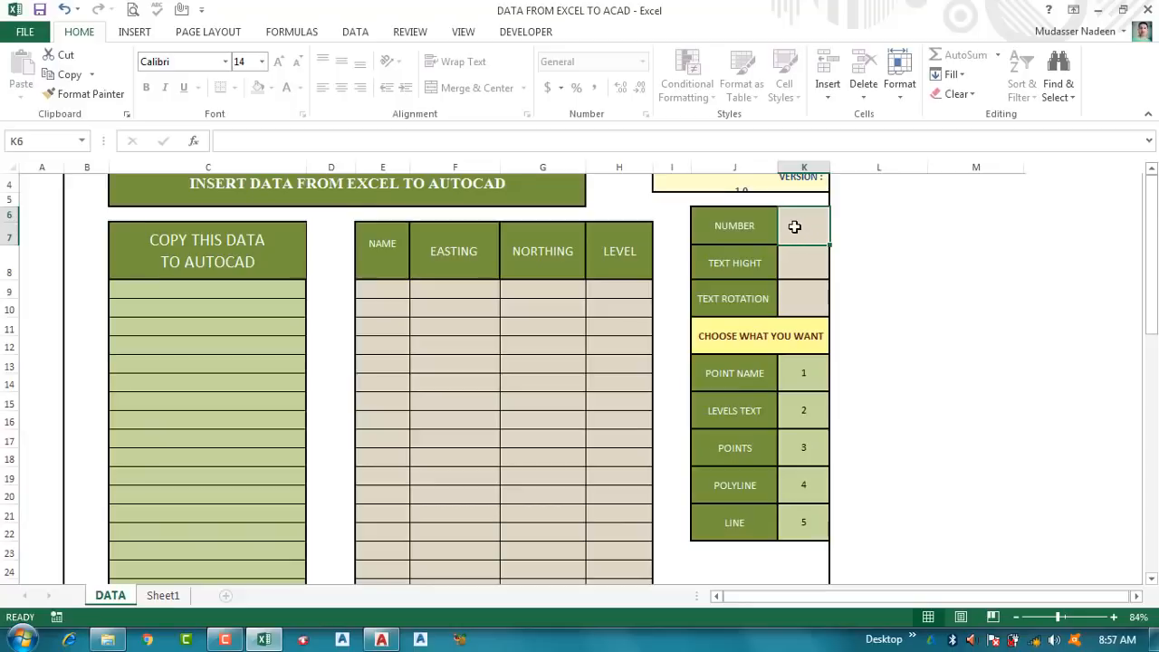
# Copy the survey point data in A1:D77 of Sheet1.
pyautogui.click(166, 597)
pyautogui.moveTo(58, 187); pyautogui.dragTo(226, 510)
pyautogui.rightClick(164, 265)
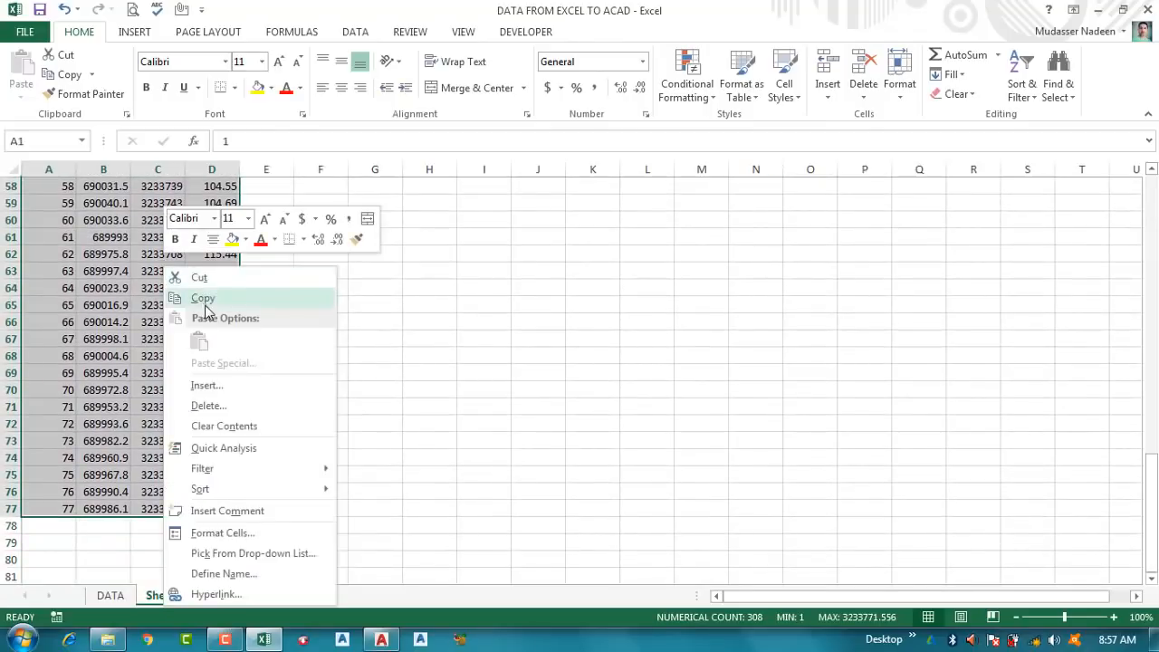
pyautogui.click(203, 298)
# Paste the copied point data as values into the DATA sheet's name, easting, northing and level table, starting at cell E9.
pyautogui.click(109, 595)
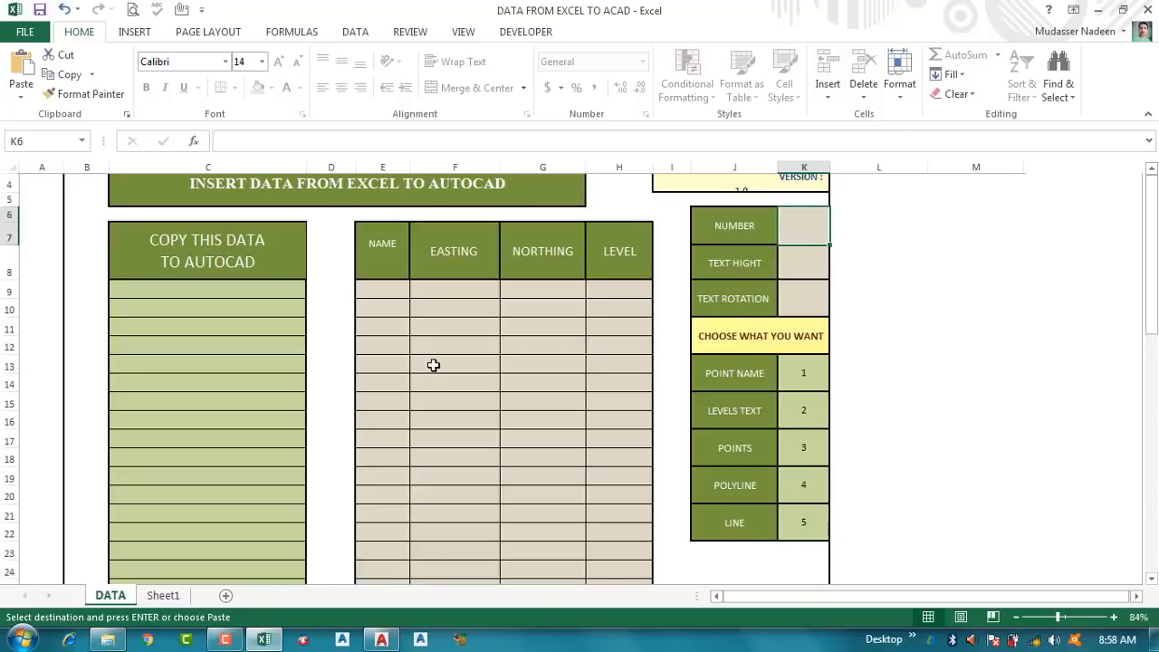
pyautogui.click(381, 288)
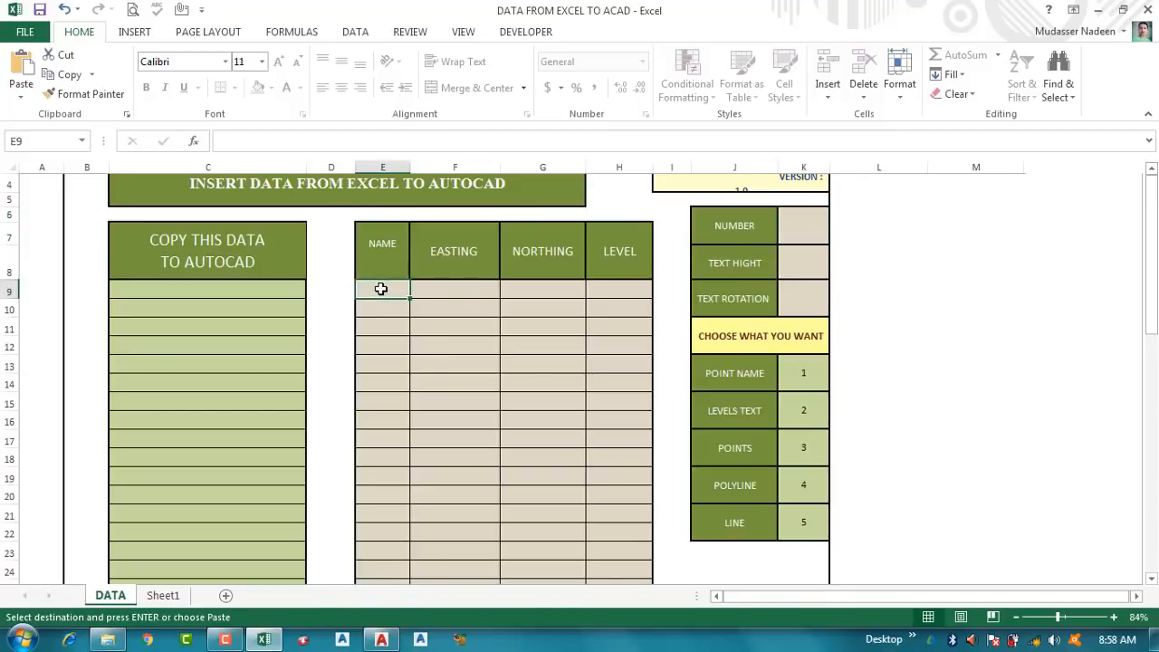
pyautogui.rightClick(380, 288)
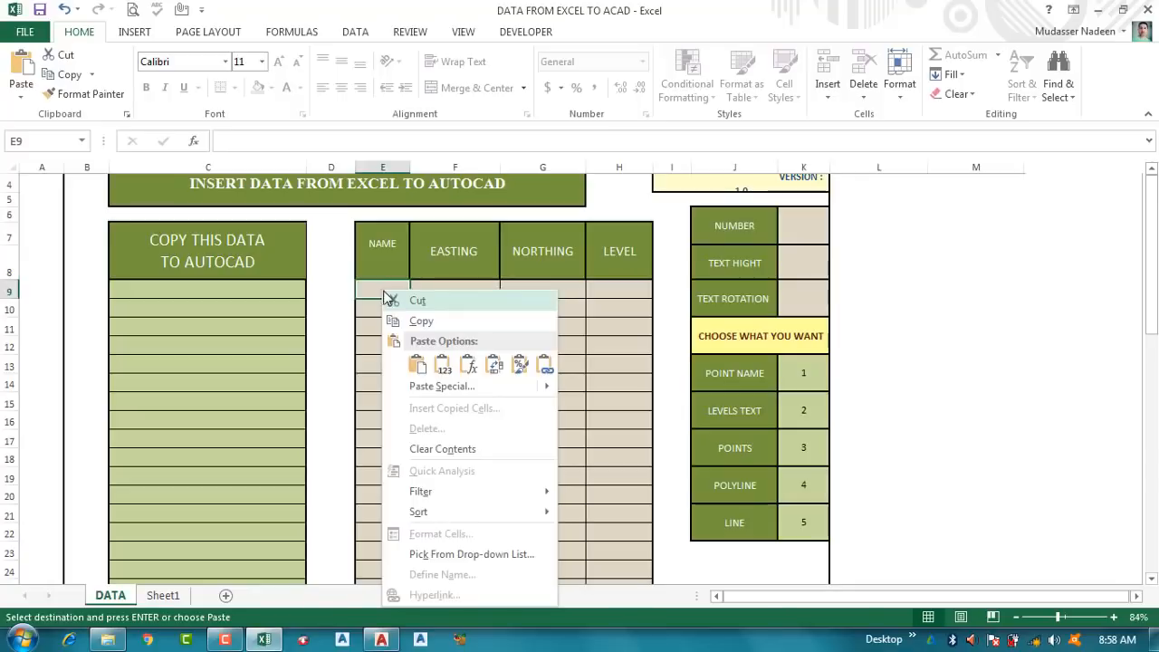
pyautogui.click(443, 364)
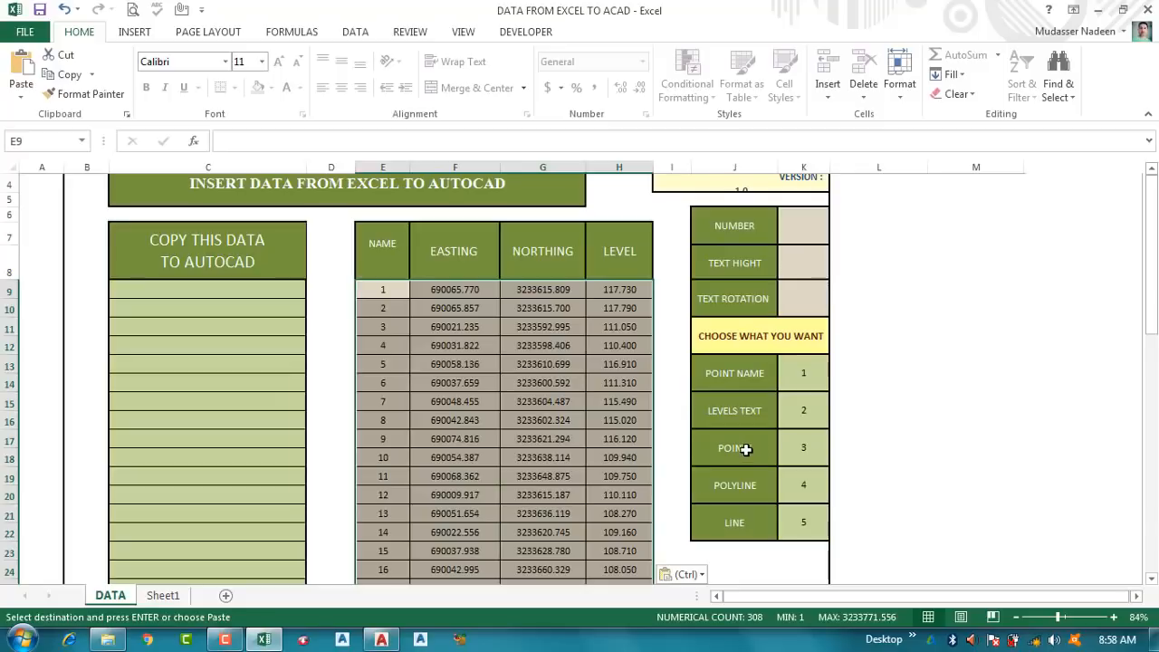
# Set the NUMBER cell on the DATA sheet to 3 to generate the points output.
pyautogui.click(792, 231)
pyautogui.write('3')
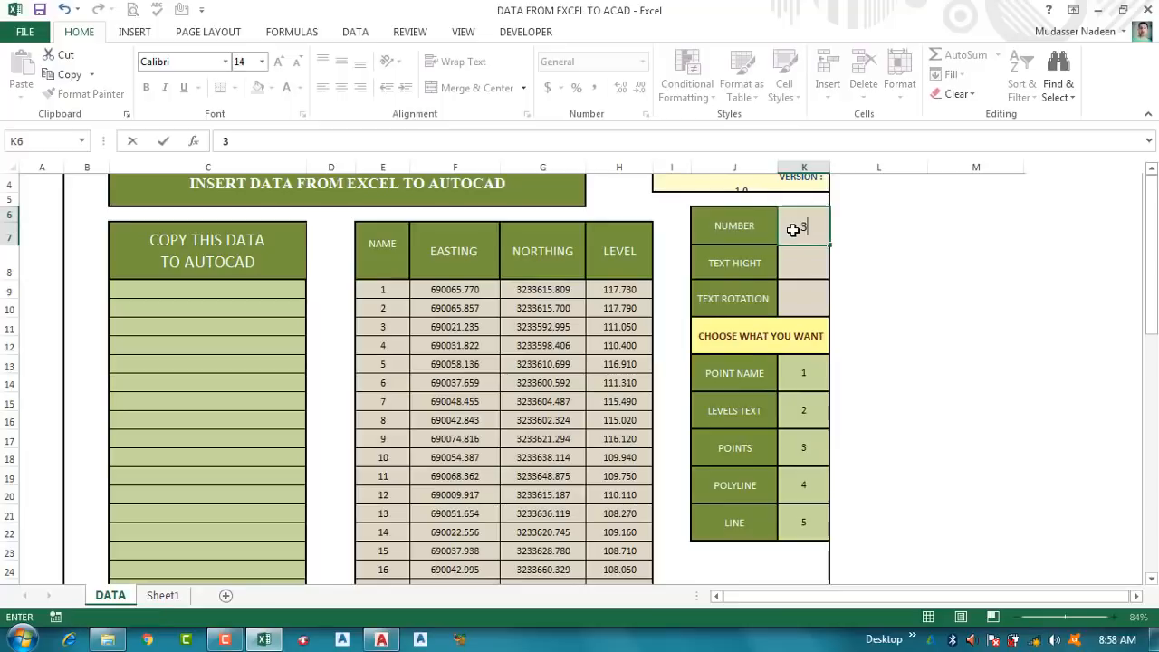
pyautogui.click(818, 269)
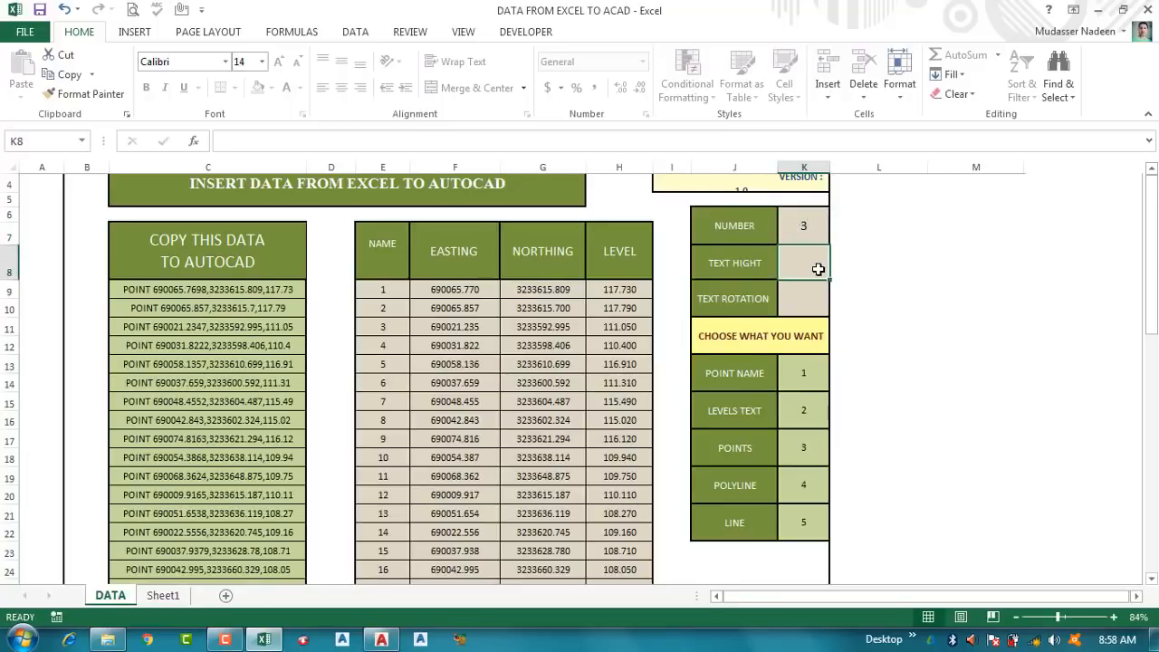
# Copy the generated POINT commands in C9:C85 from the column of data for AutoCAD.
pyautogui.moveTo(227, 289); pyautogui.dragTo(219, 486)
pyautogui.rightClick(199, 296)
pyautogui.click(225, 328)
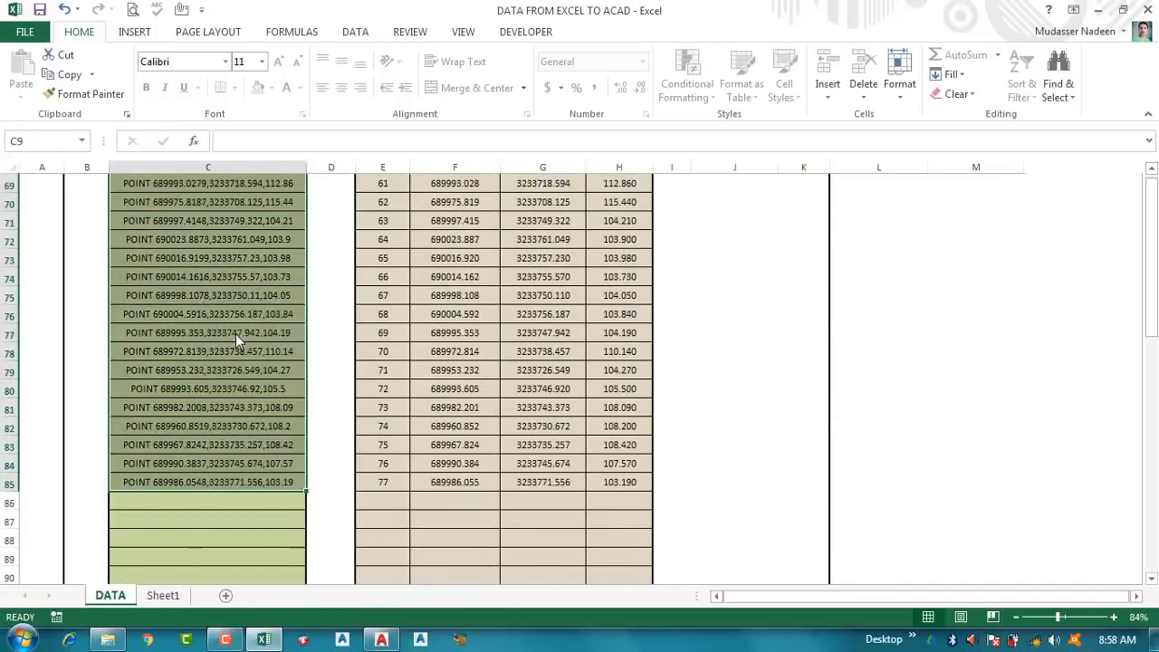
pyautogui.scroll(20, 238, 334)
# Switch to AutoCAD and make layer P the current layer.
pyautogui.click(381, 640)
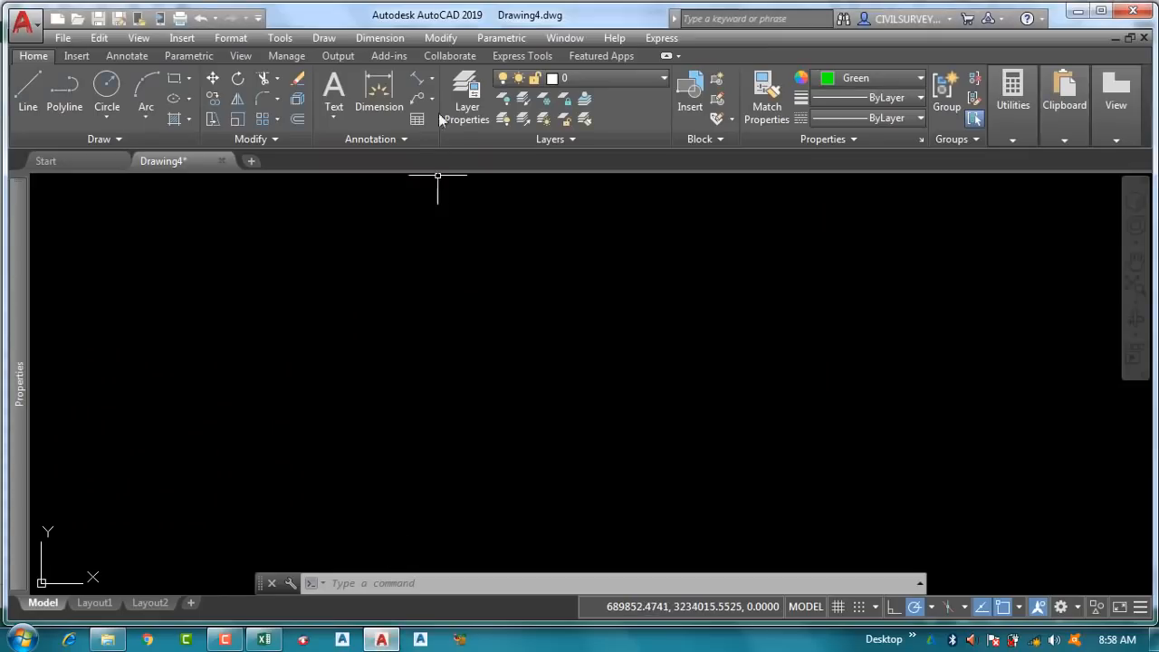
pyautogui.click(603, 79)
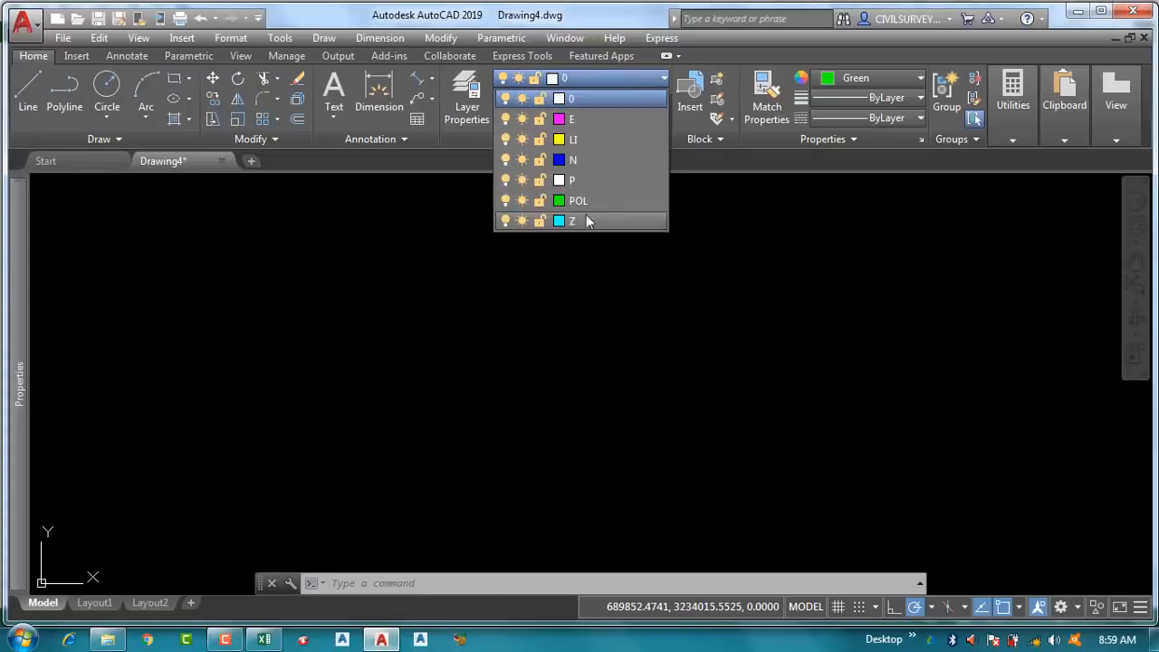
pyautogui.click(590, 181)
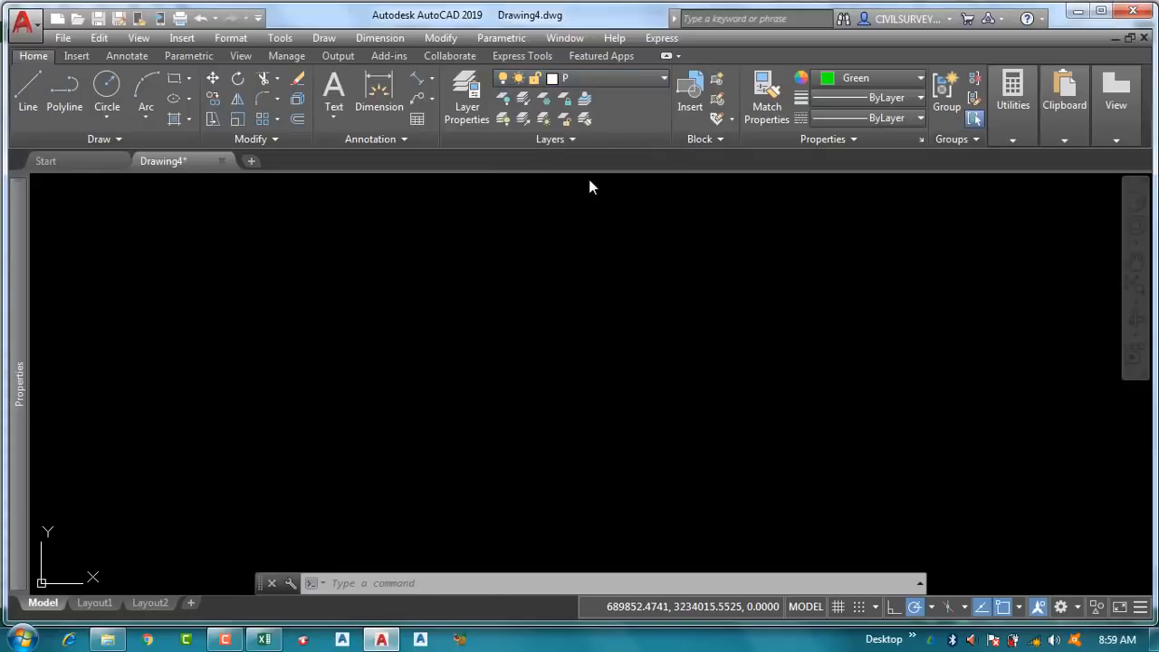
# Configure the point style with a size relative to the screen and a point size of 5%.
pyautogui.click(221, 39)
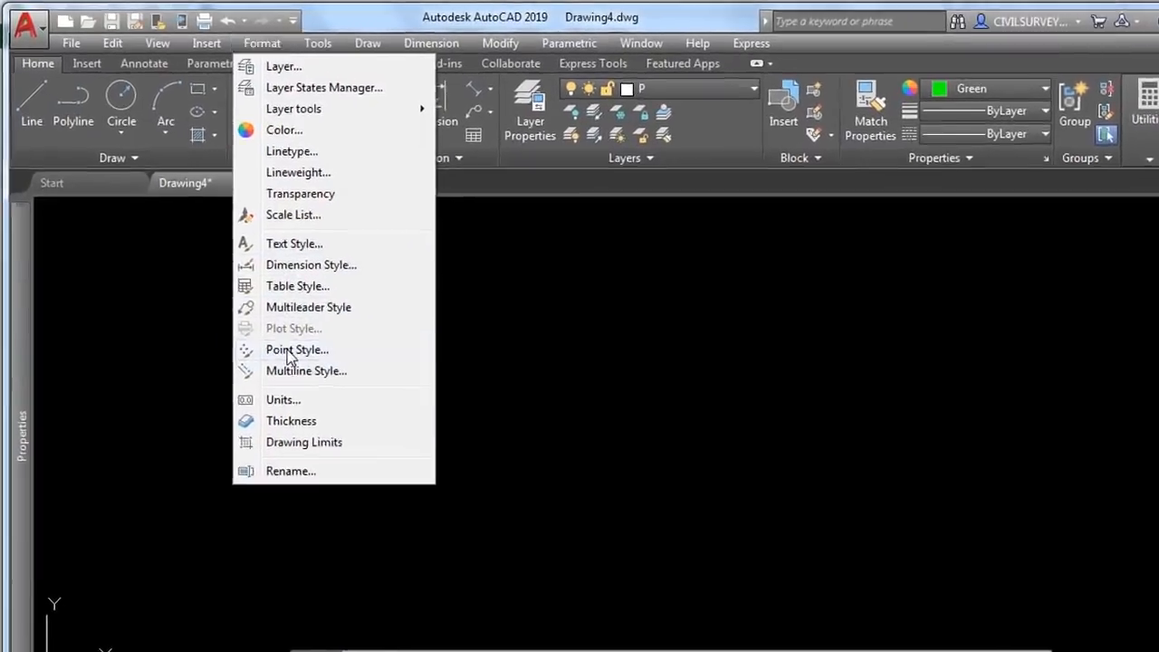
pyautogui.click(264, 309)
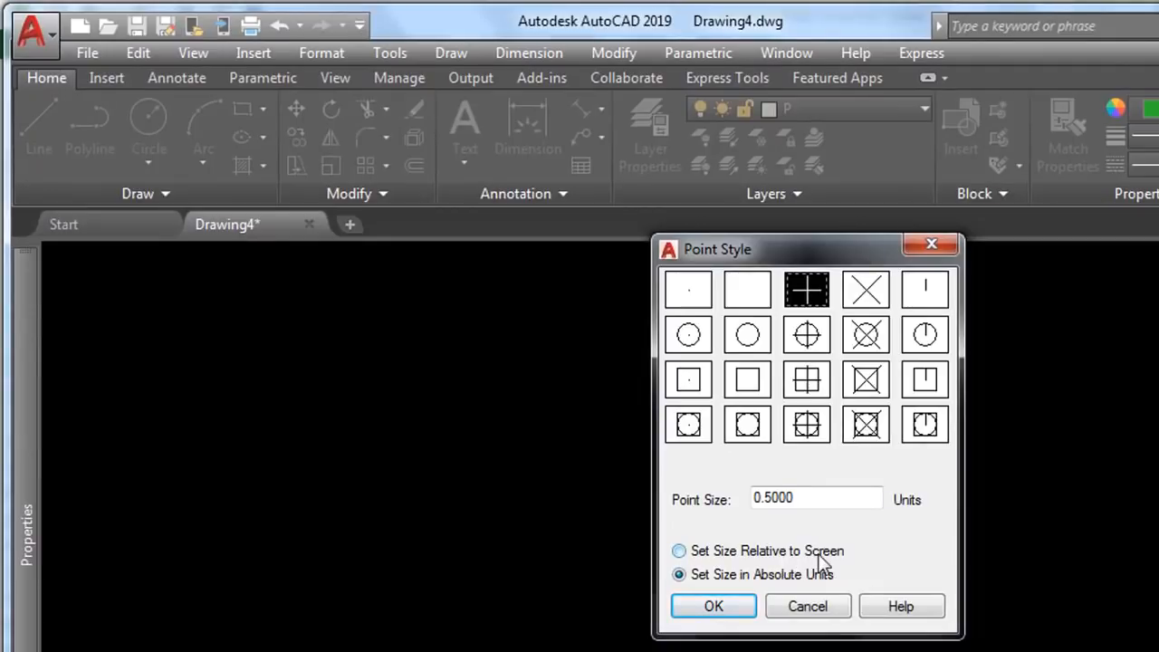
pyautogui.click(740, 551)
pyautogui.moveTo(808, 502); pyautogui.dragTo(750, 506)
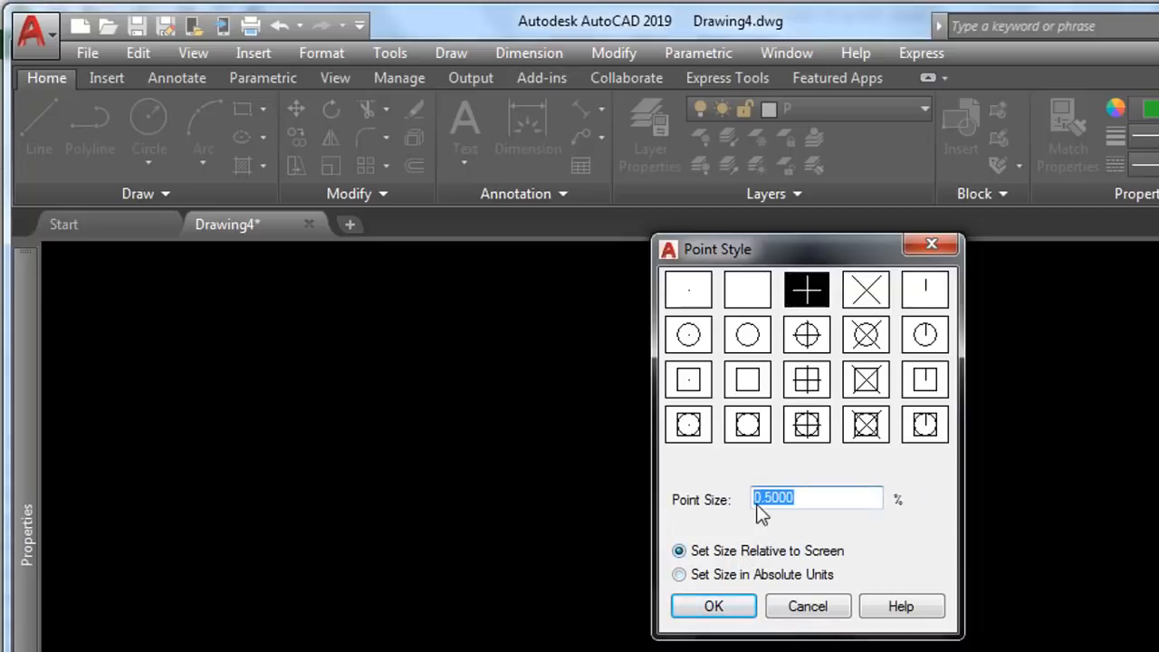
pyautogui.write('5')
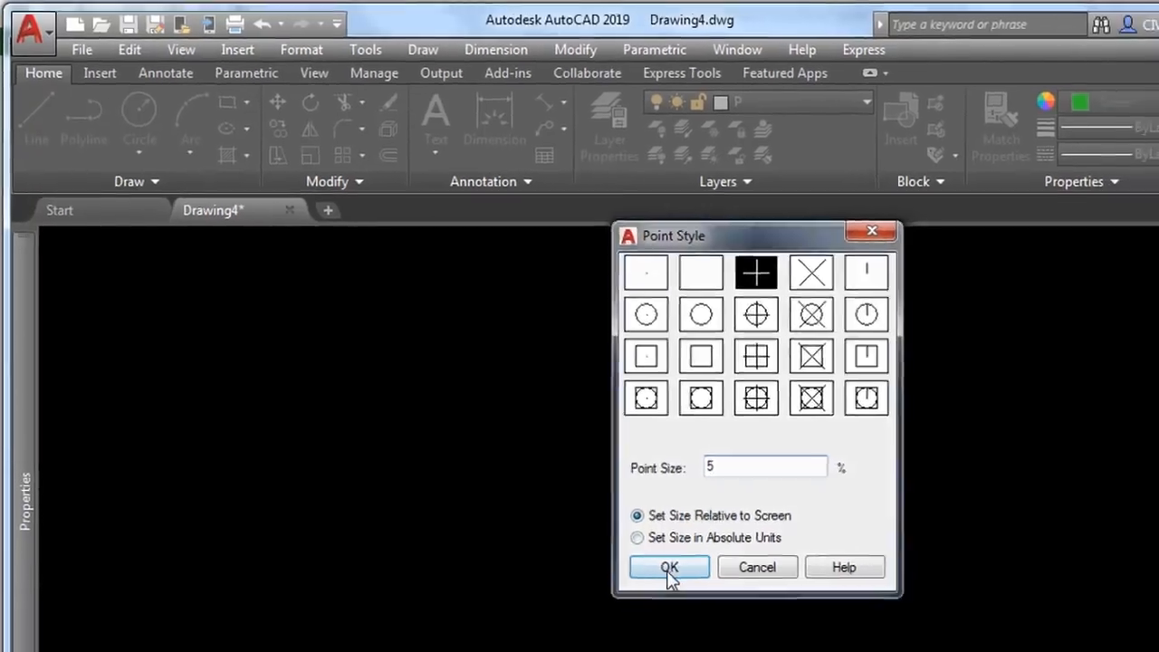
pyautogui.click(716, 607)
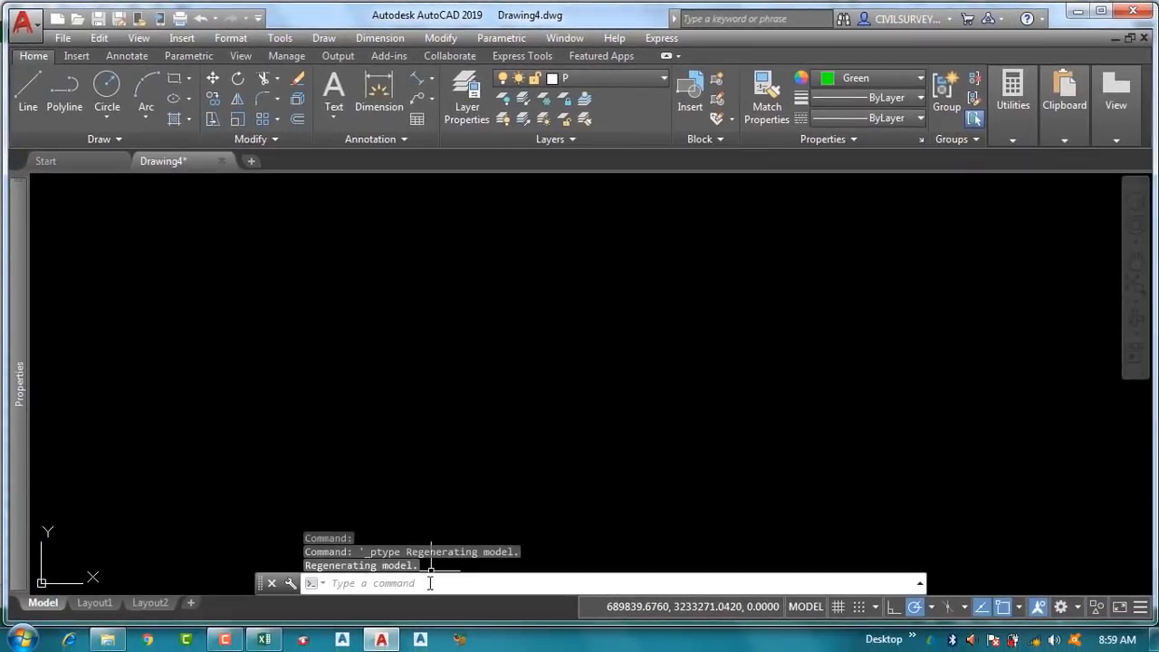
# Paste the copied POINT commands into the AutoCAD command line to plot the survey points.
pyautogui.rightClick(430, 583)
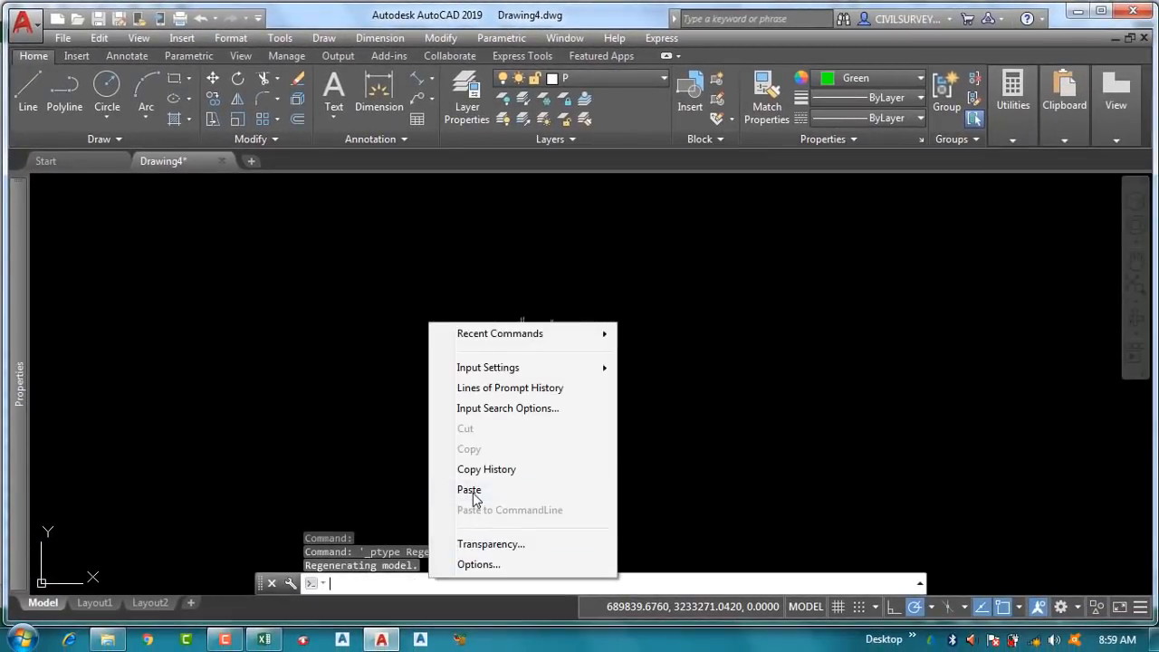
pyautogui.click(472, 489)
pyautogui.scroll(6, 521, 301)
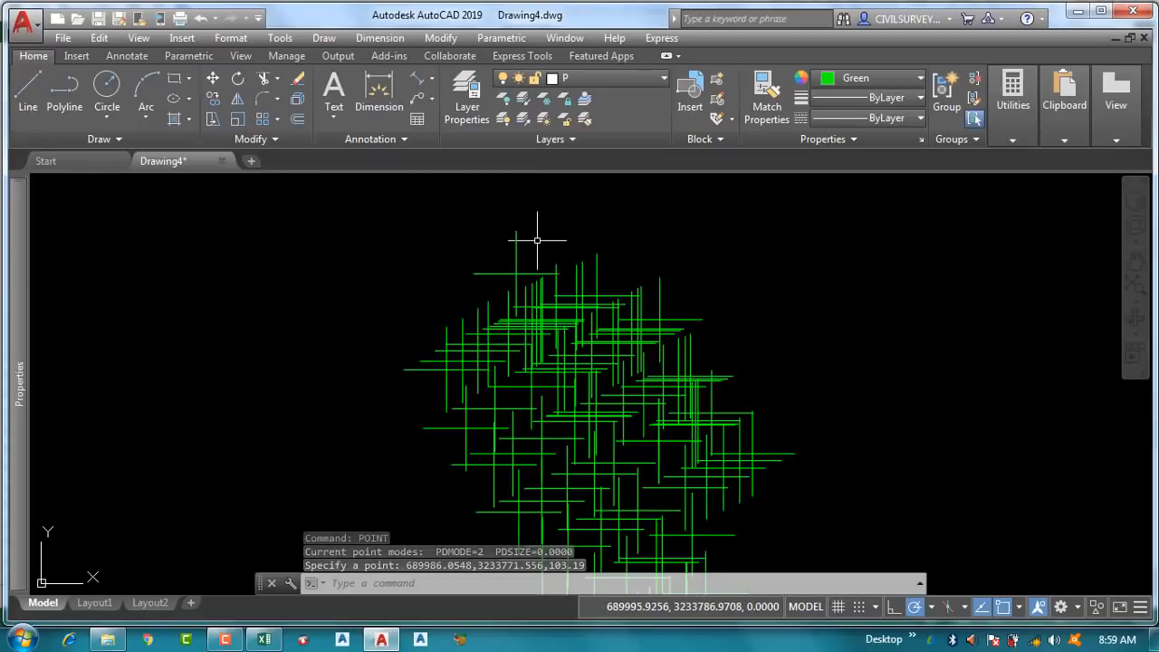
pyautogui.scroll(-2, 556, 473)
# Regenerate the drawing both close up and zoomed out to refresh the point marker sizes.
pyautogui.scroll(4, 589, 371)
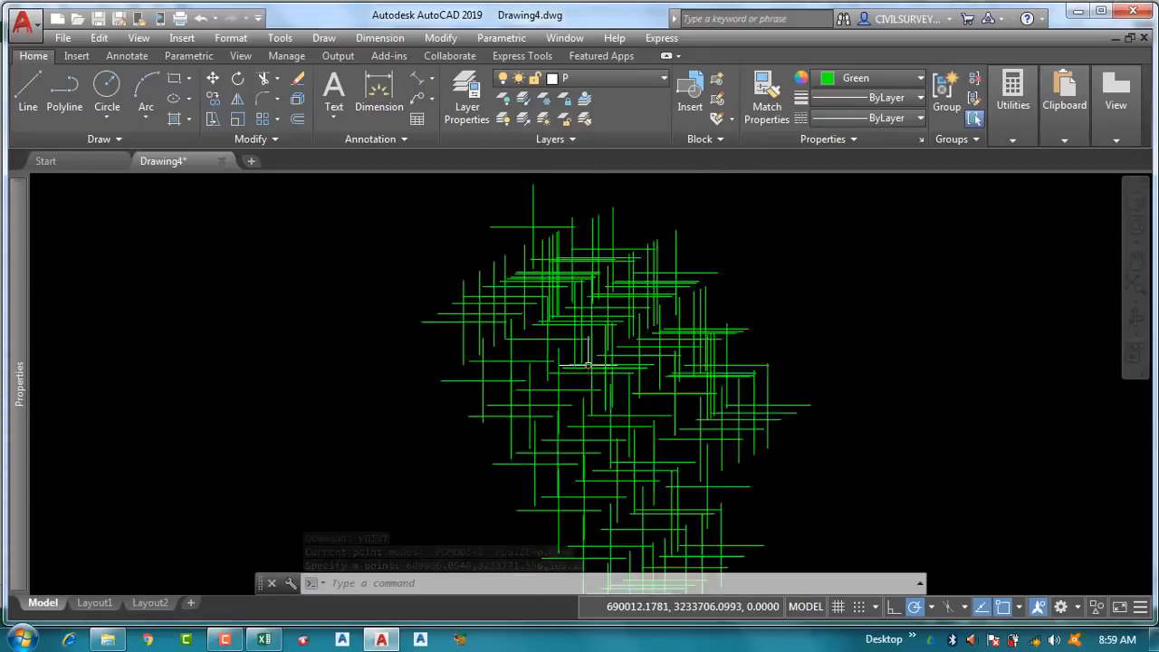
pyautogui.scroll(3, 586, 366)
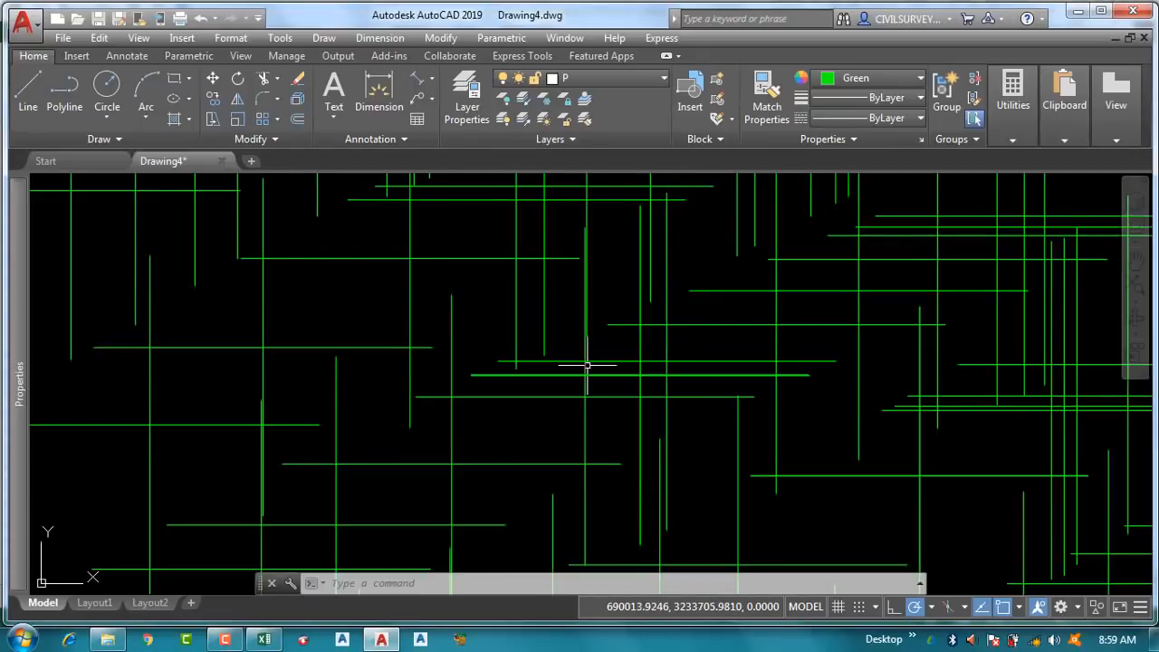
pyautogui.write('RE')
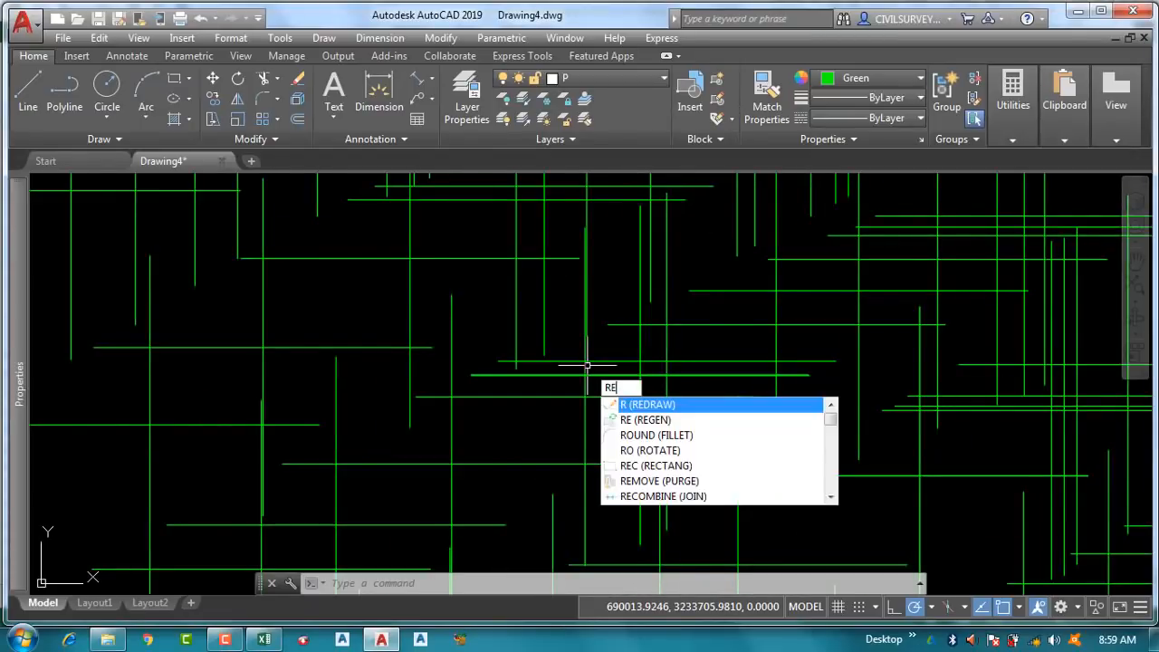
pyautogui.press('Return')
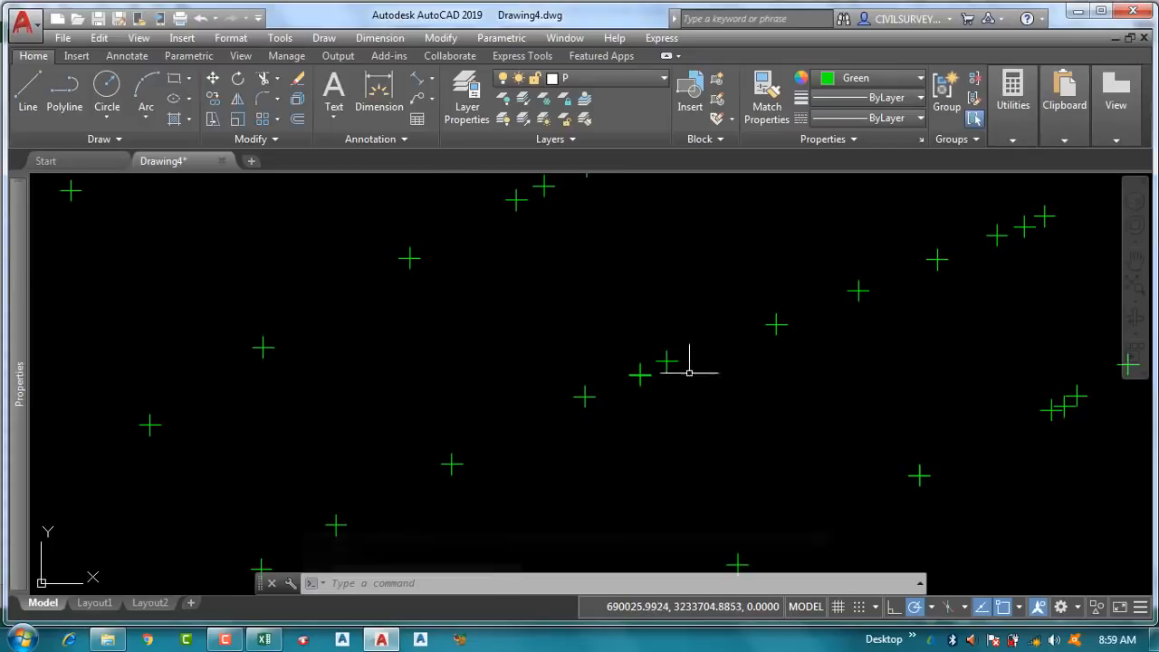
pyautogui.scroll(-2, 673, 362)
pyautogui.scroll(-10, 670, 360)
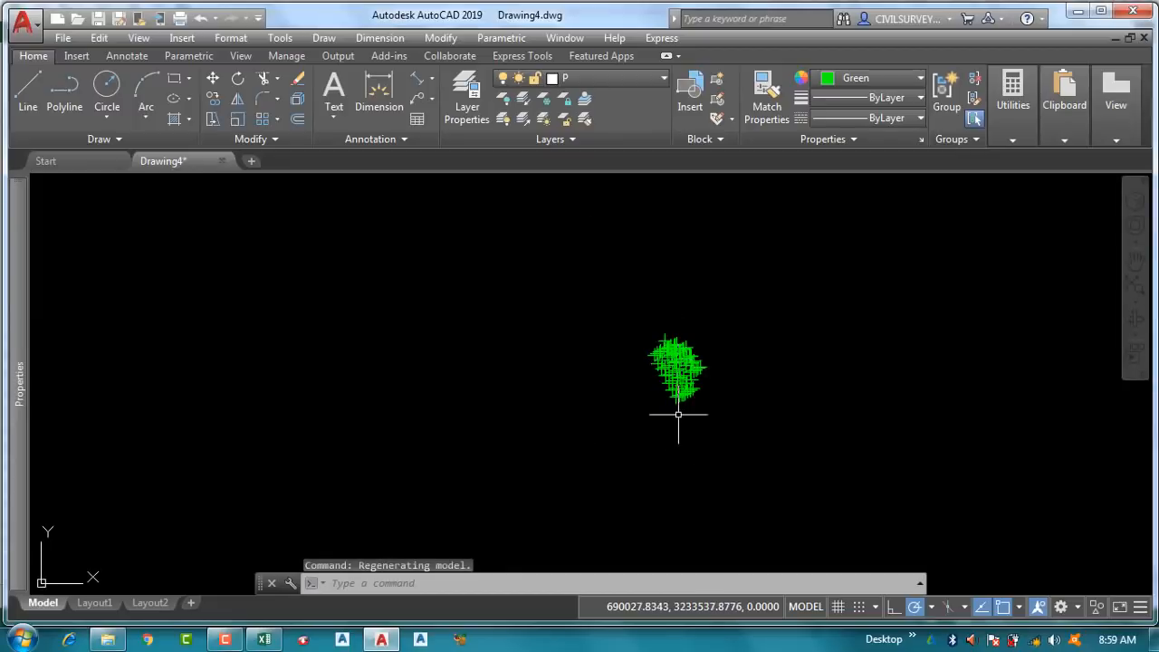
pyautogui.write('RE')
pyautogui.press('Return')
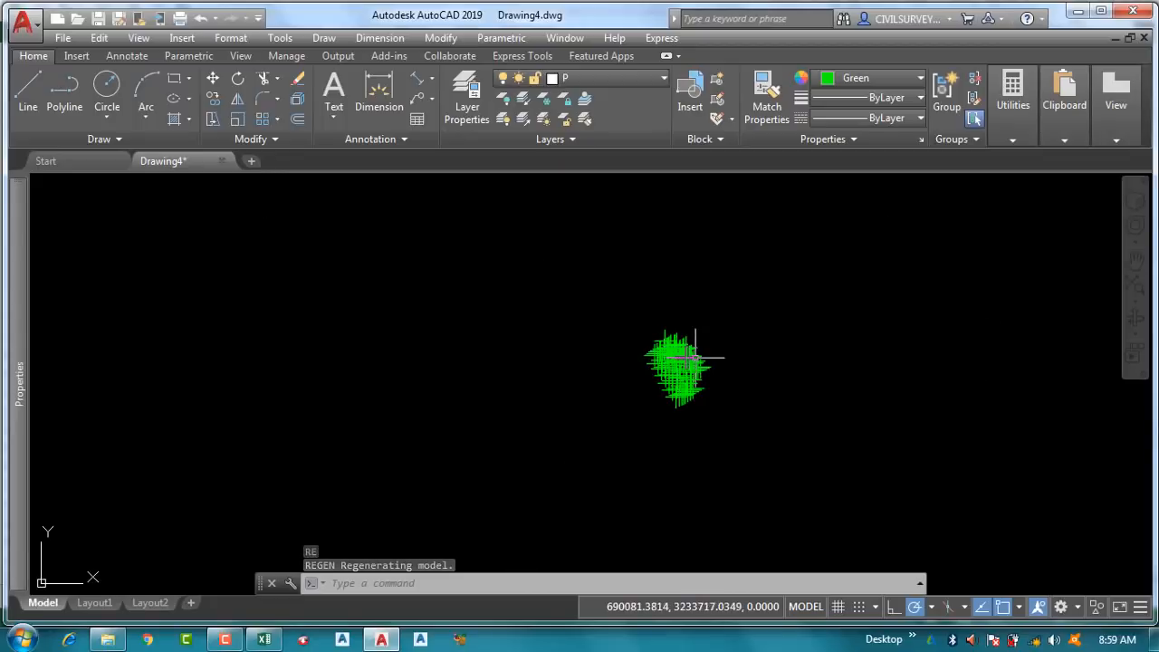
# Regenerate the drawing while zoomed in on the survey points and examine the marker sizes at several zoom levels.
pyautogui.scroll(5, 692, 365)
pyautogui.scroll(6, 562, 362)
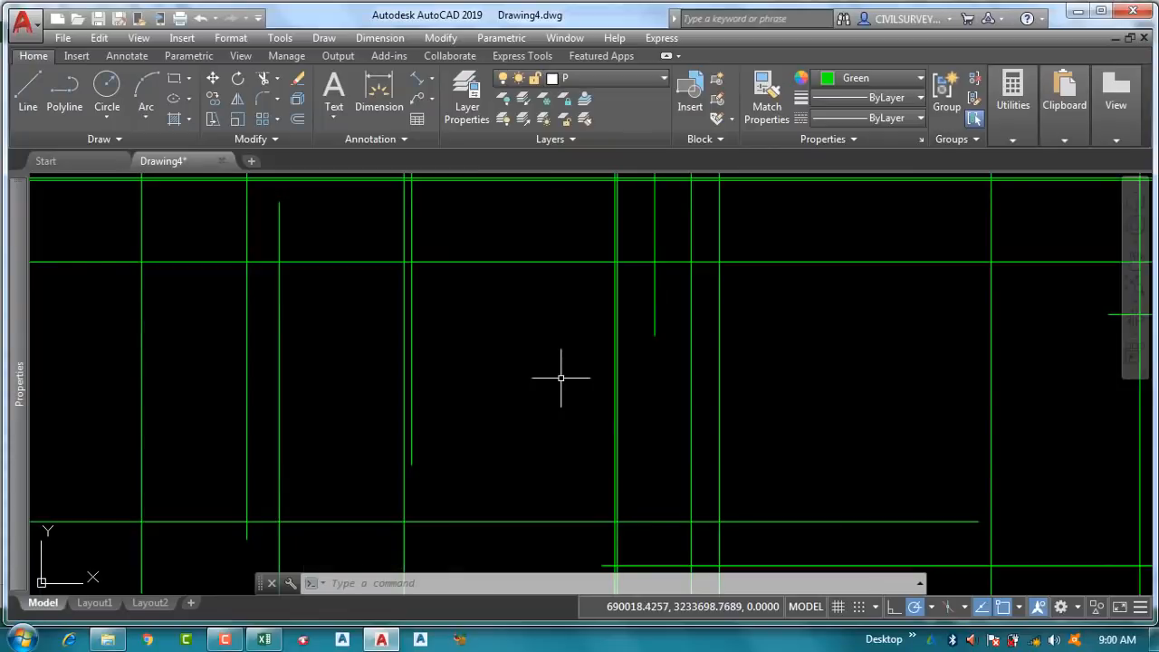
pyautogui.write('RE')
pyautogui.press('Return')
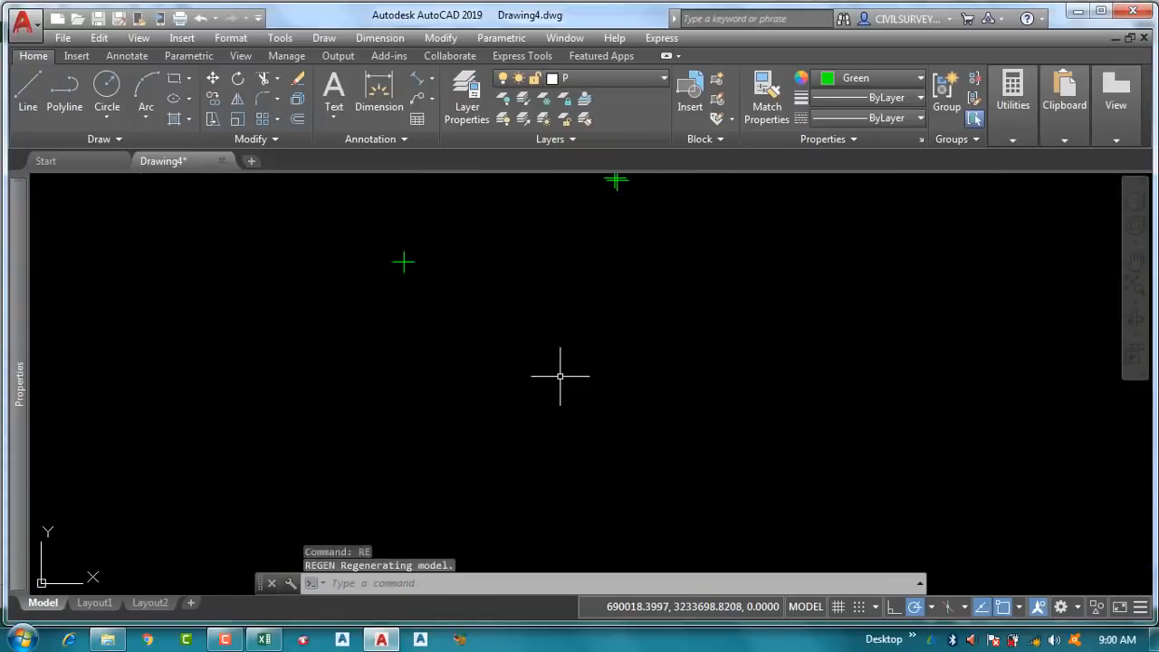
pyautogui.scroll(-5, 559, 376)
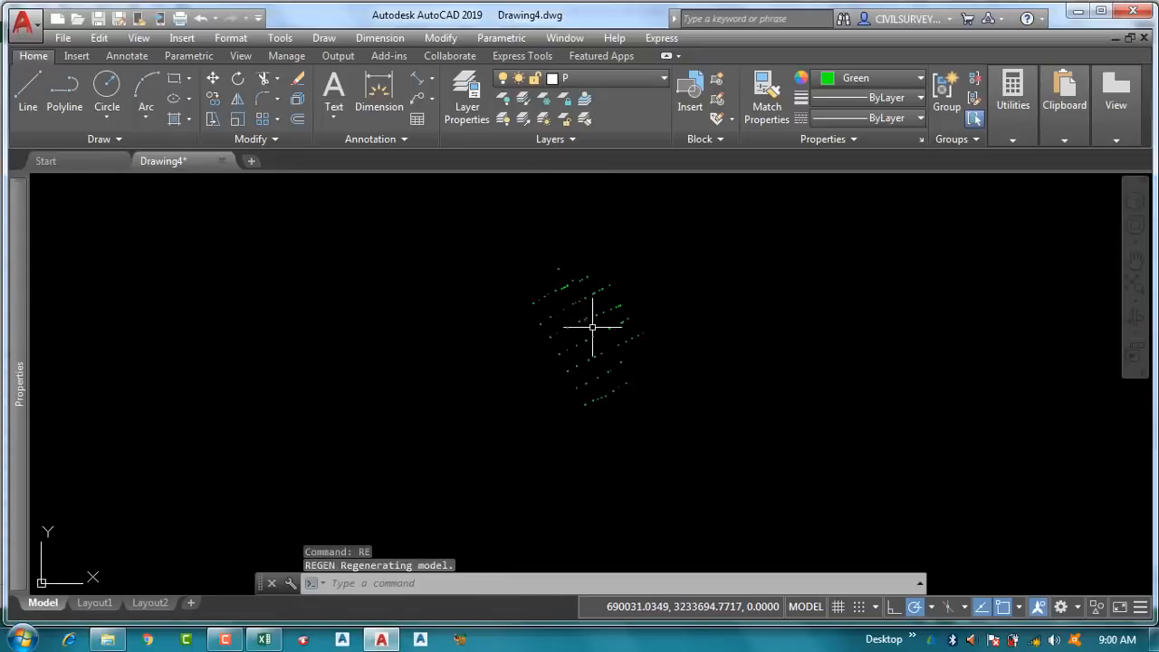
pyautogui.scroll(4, 592, 327)
pyautogui.scroll(-3, 445, 292)
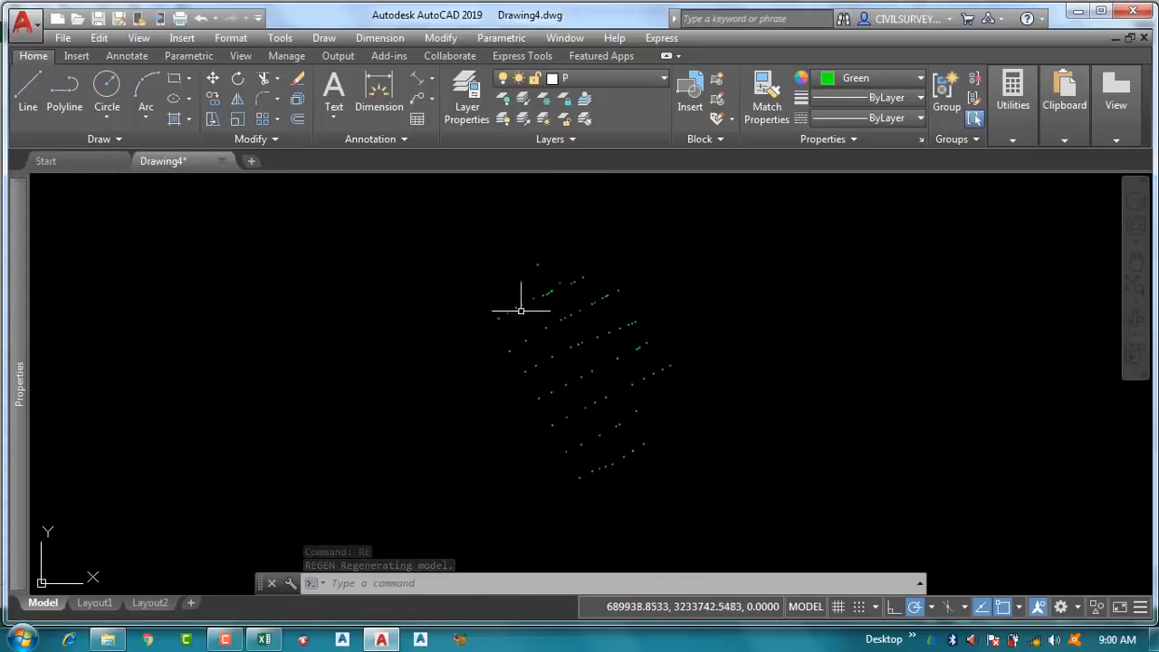
pyautogui.scroll(4, 494, 313)
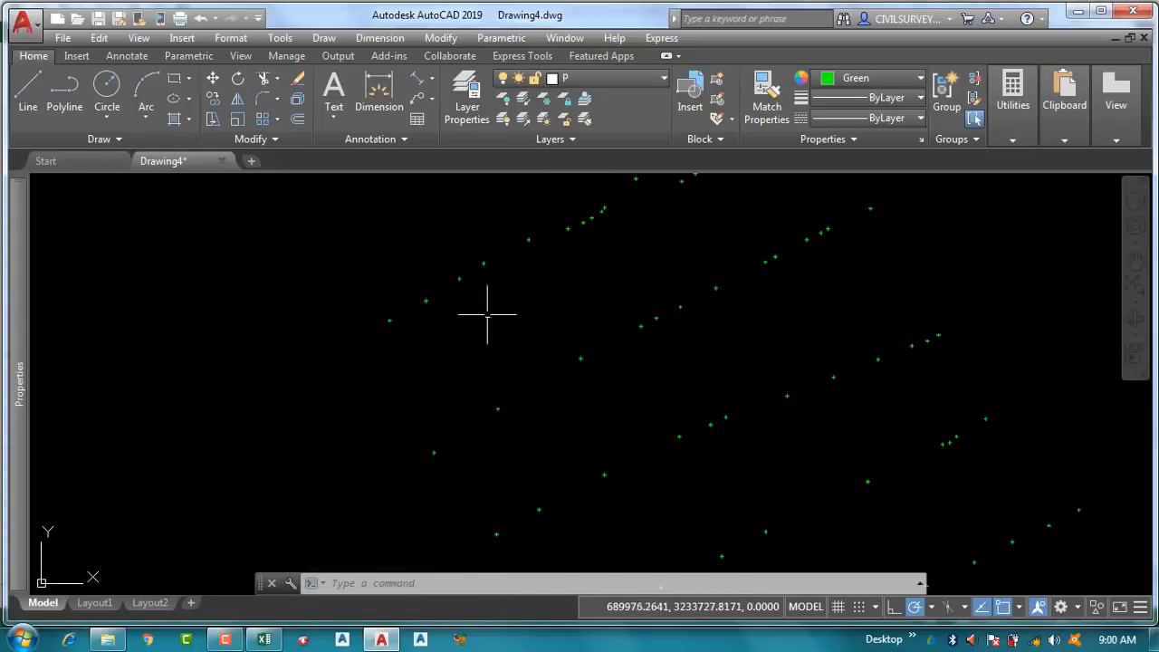
pyautogui.scroll(2, 420, 316)
pyautogui.scroll(-2, 419, 316)
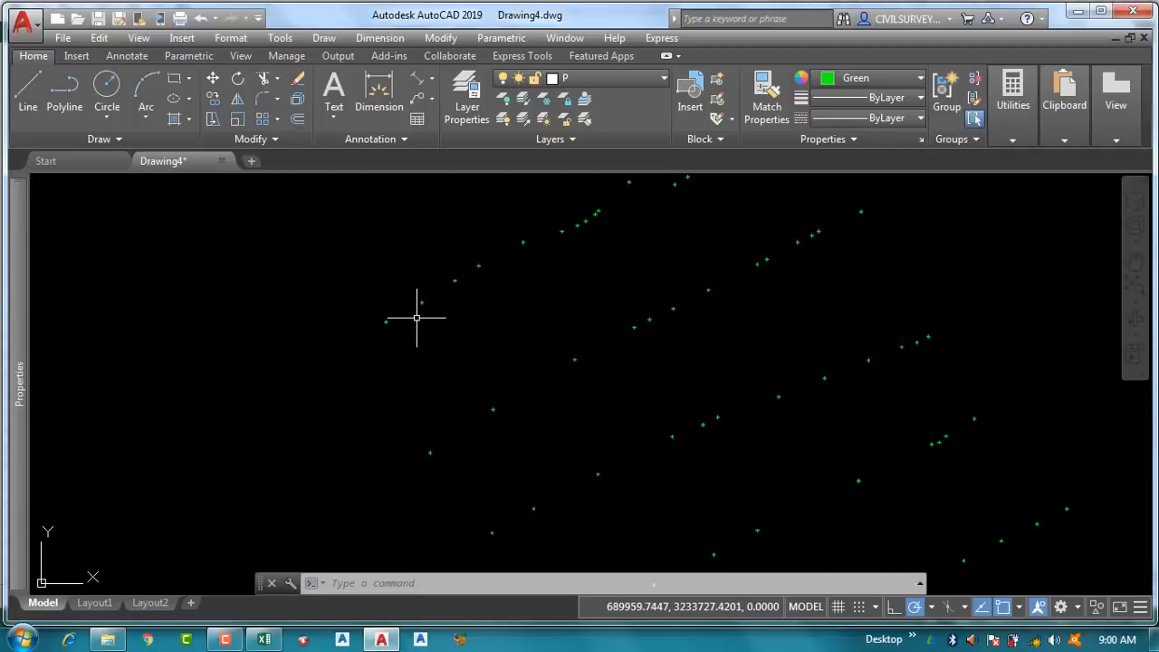
pyautogui.scroll(-3, 417, 317)
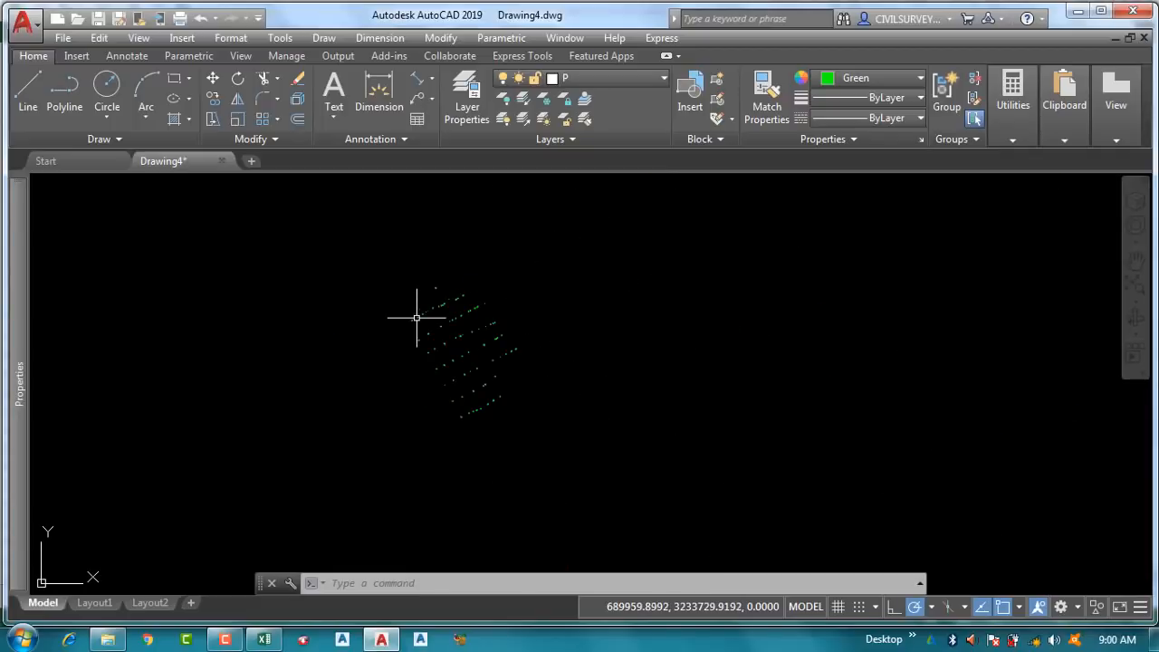
# Erase all the plotted survey points from the drawing.
pyautogui.click(591, 223)
pyautogui.click(425, 435)
pyautogui.press('Delete')
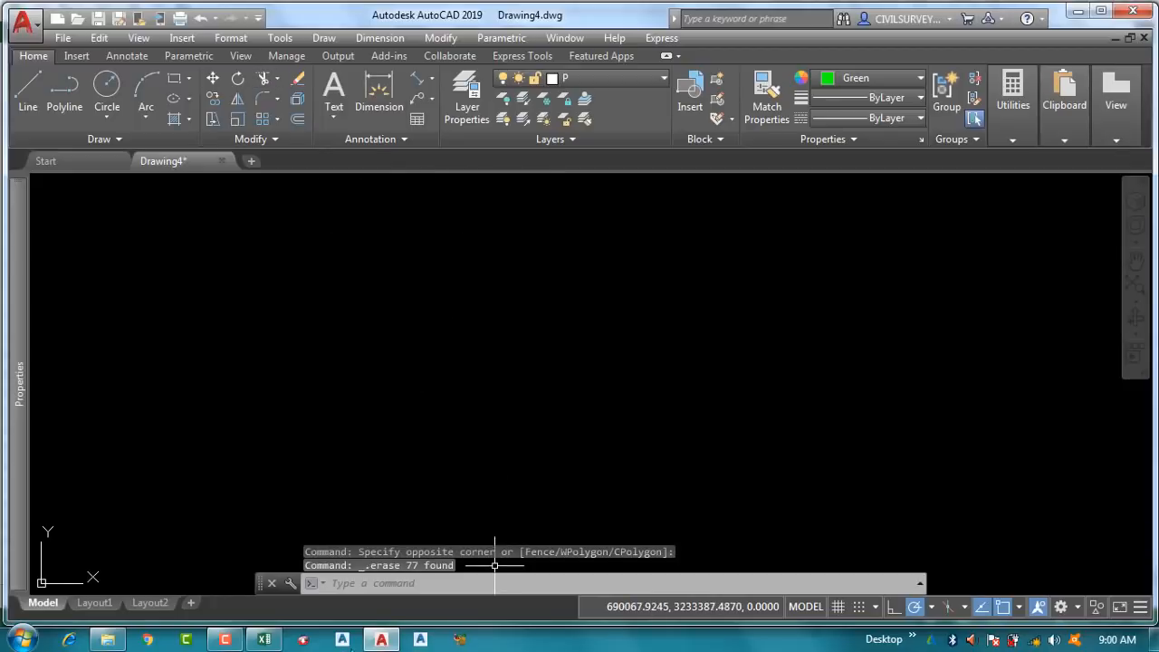
# Set the point style to a size in absolute units with a point size of 0.5.
pyautogui.click(274, 640)
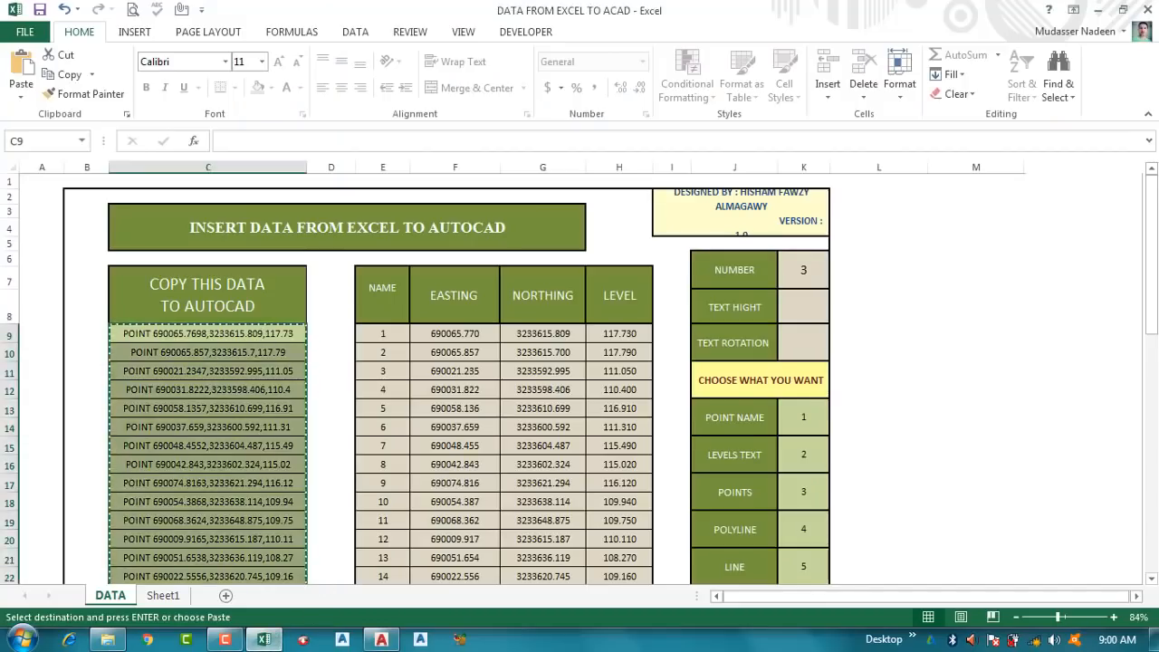
pyautogui.click(382, 639)
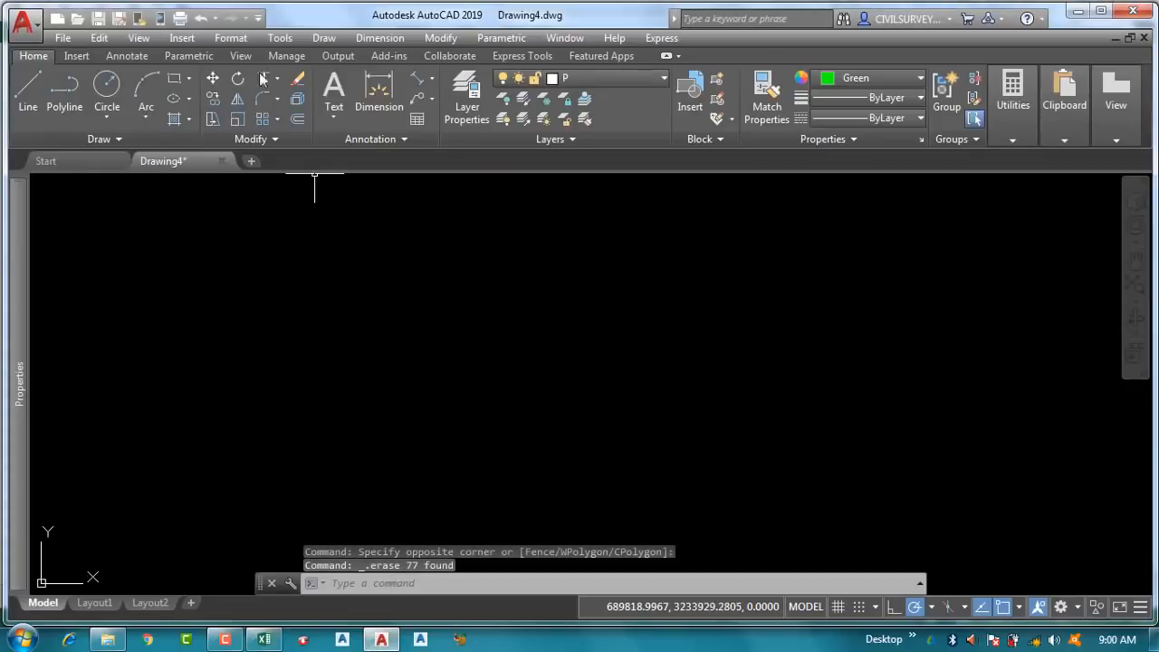
pyautogui.click(232, 39)
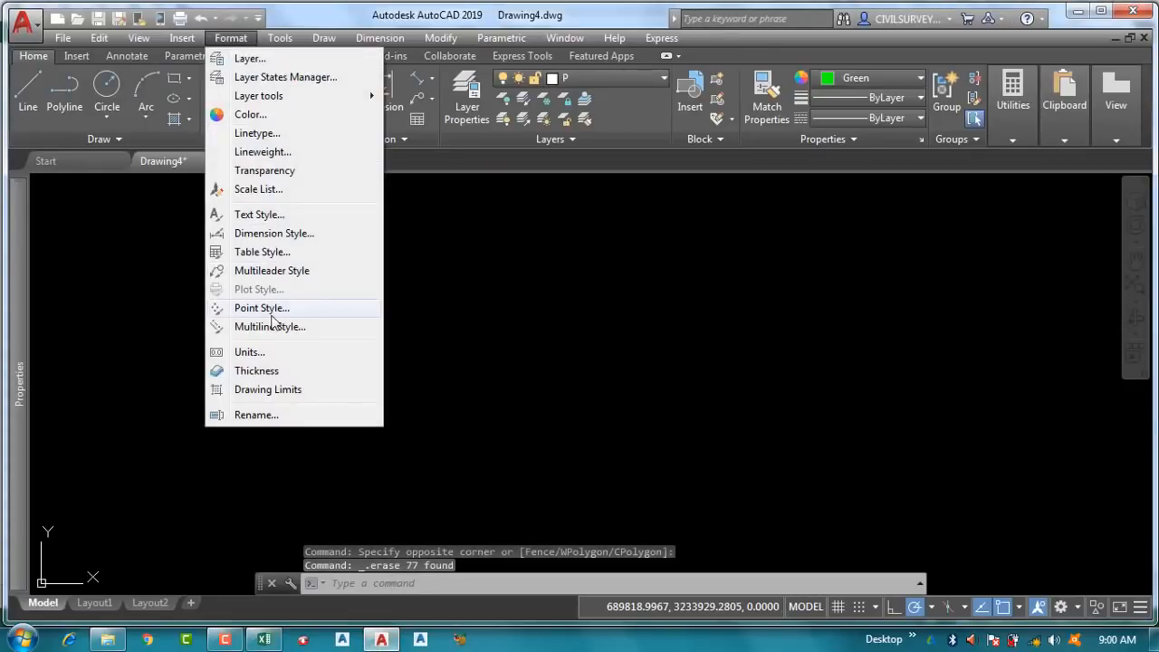
pyautogui.click(260, 308)
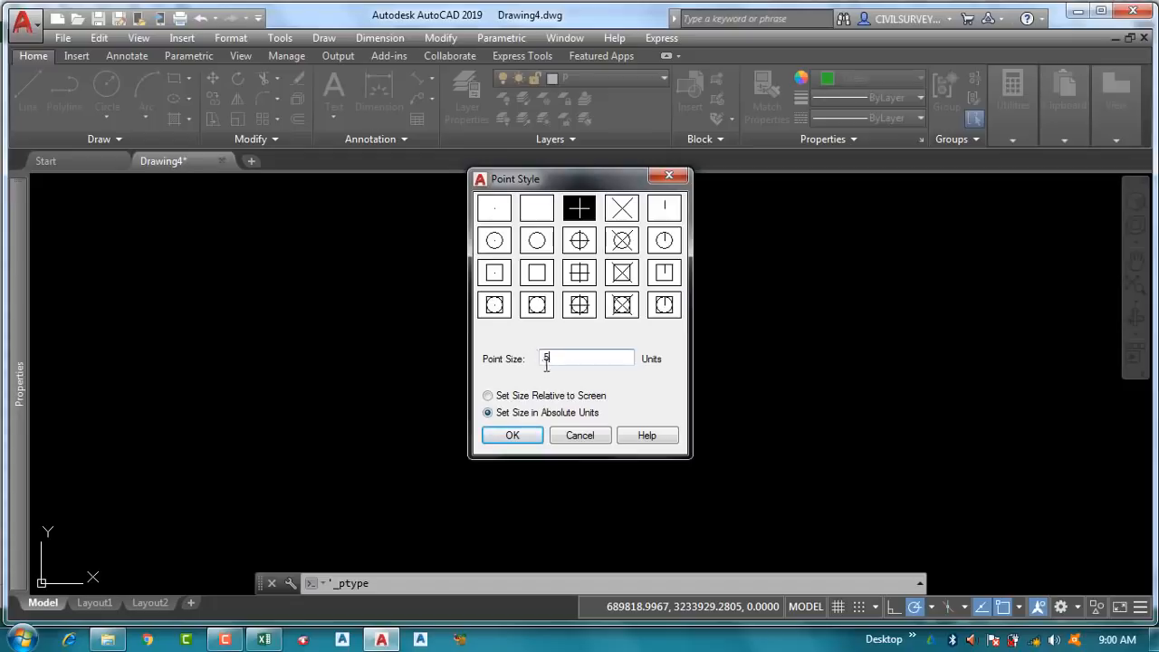
pyautogui.click(513, 436)
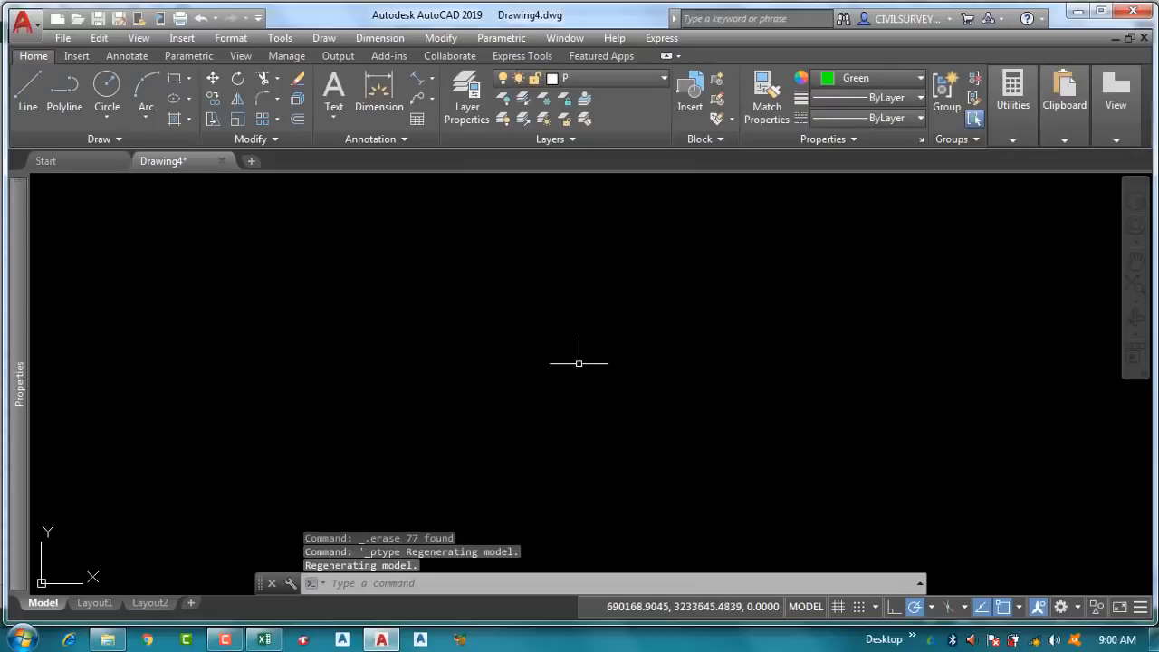
# Replot the survey points by pasting the POINT commands copied from the Excel sheet into the AutoCAD command line.
pyautogui.click(264, 641)
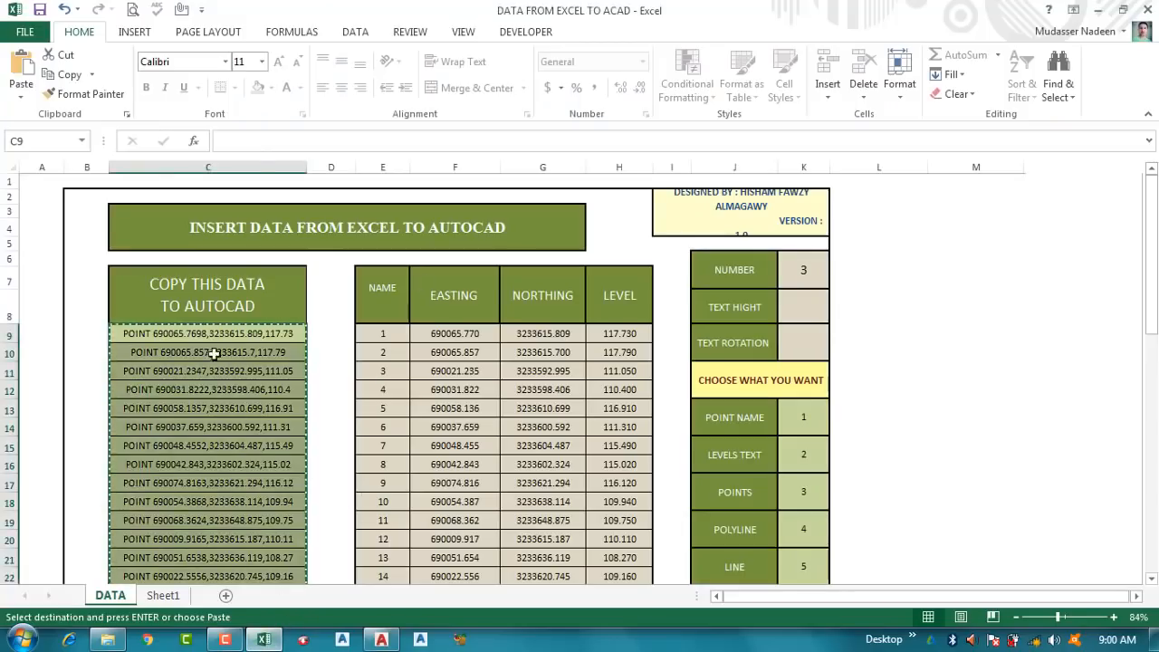
pyautogui.click(381, 640)
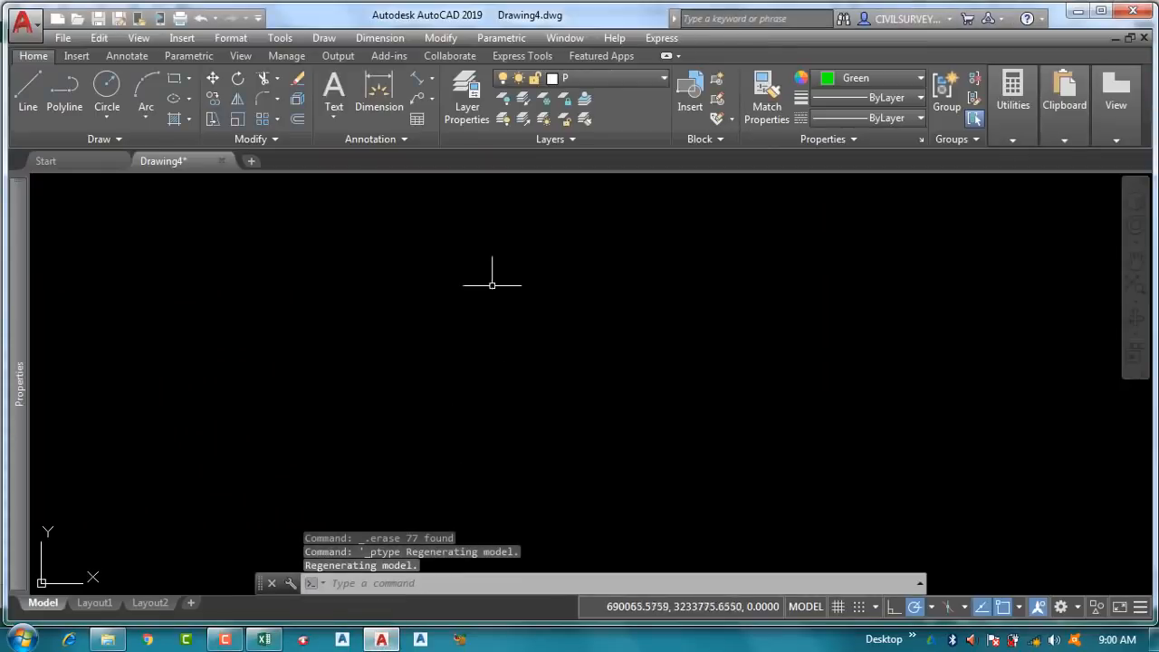
pyautogui.click(349, 583)
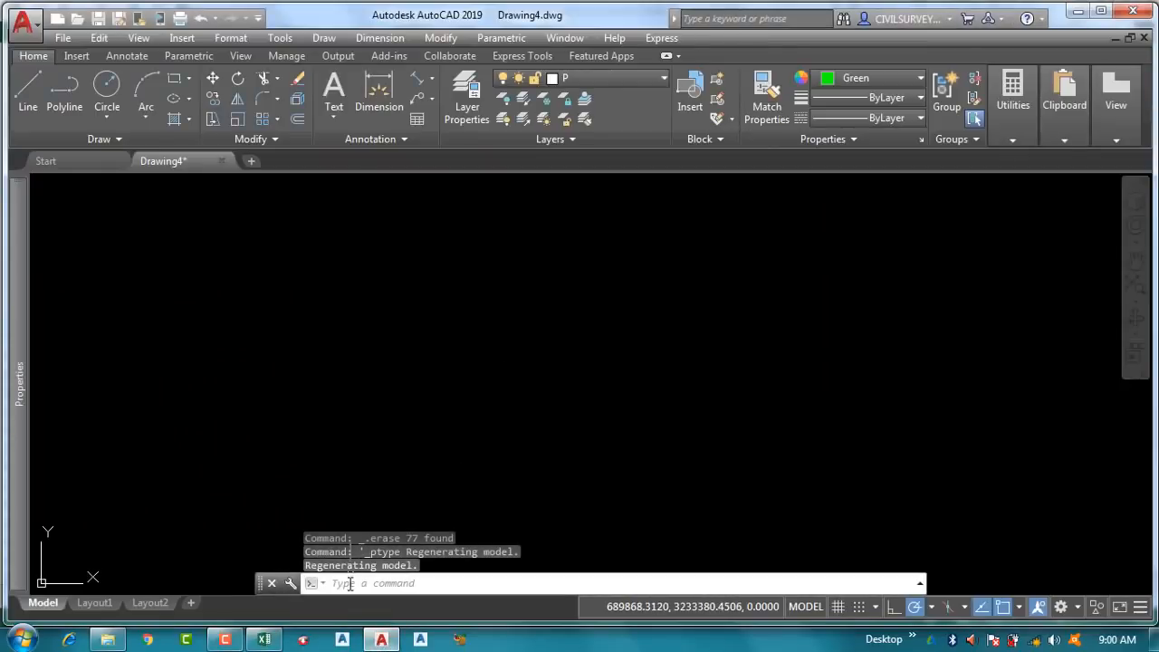
pyautogui.click(228, 643)
pyautogui.click(228, 643)
pyautogui.rightClick(353, 587)
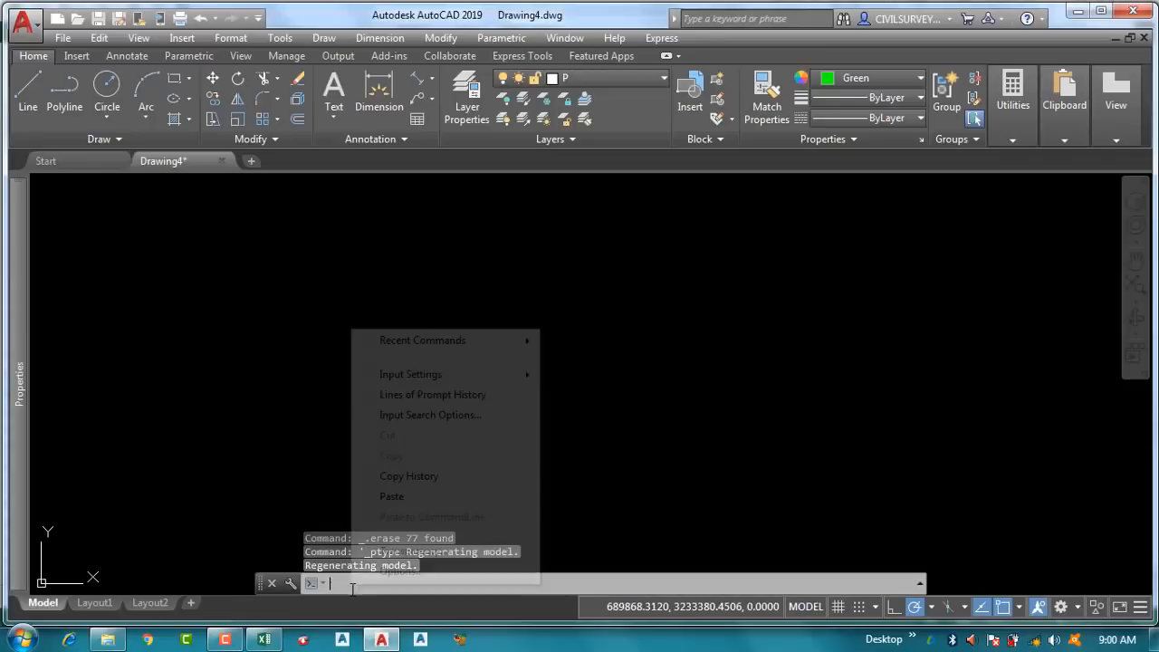
pyautogui.click(391, 496)
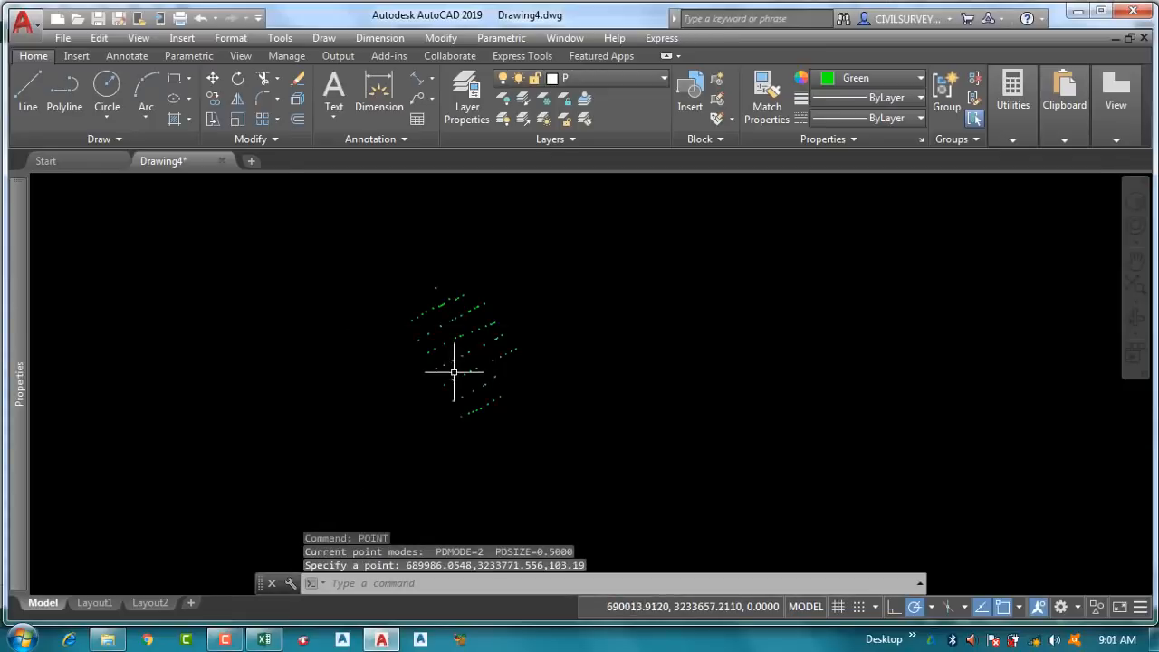
# Regenerate the drawing close up on two of the replotted points and check their markers near and far.
pyautogui.scroll(5, 417, 346)
pyautogui.scroll(8, 356, 334)
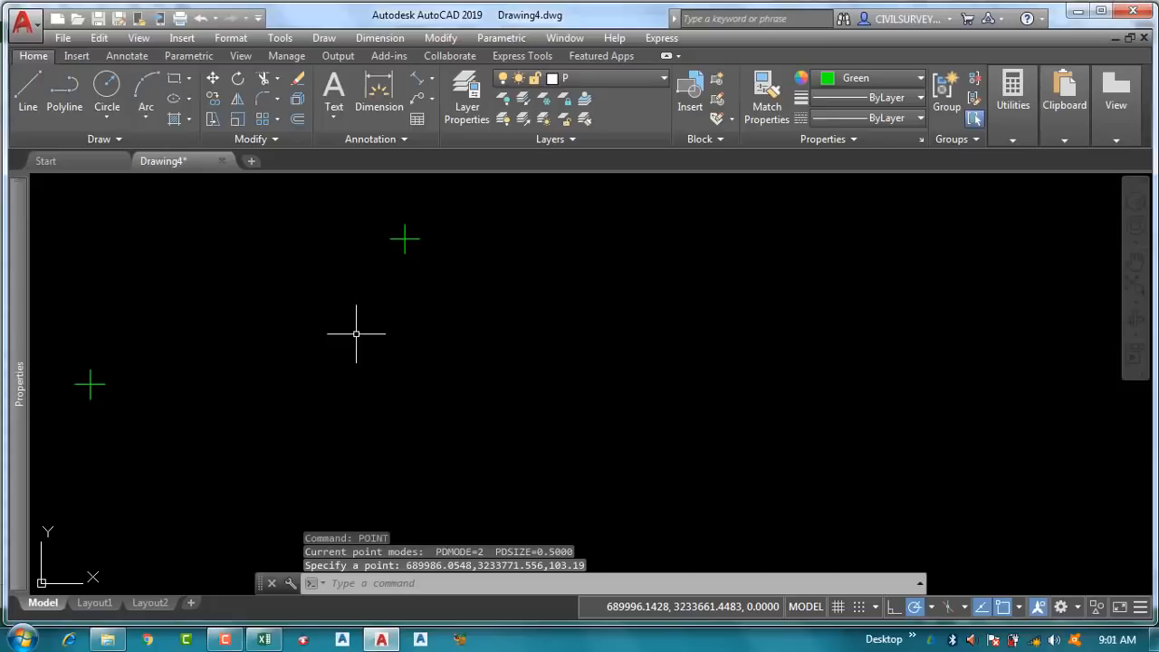
pyautogui.write('RE')
pyautogui.press('Return')
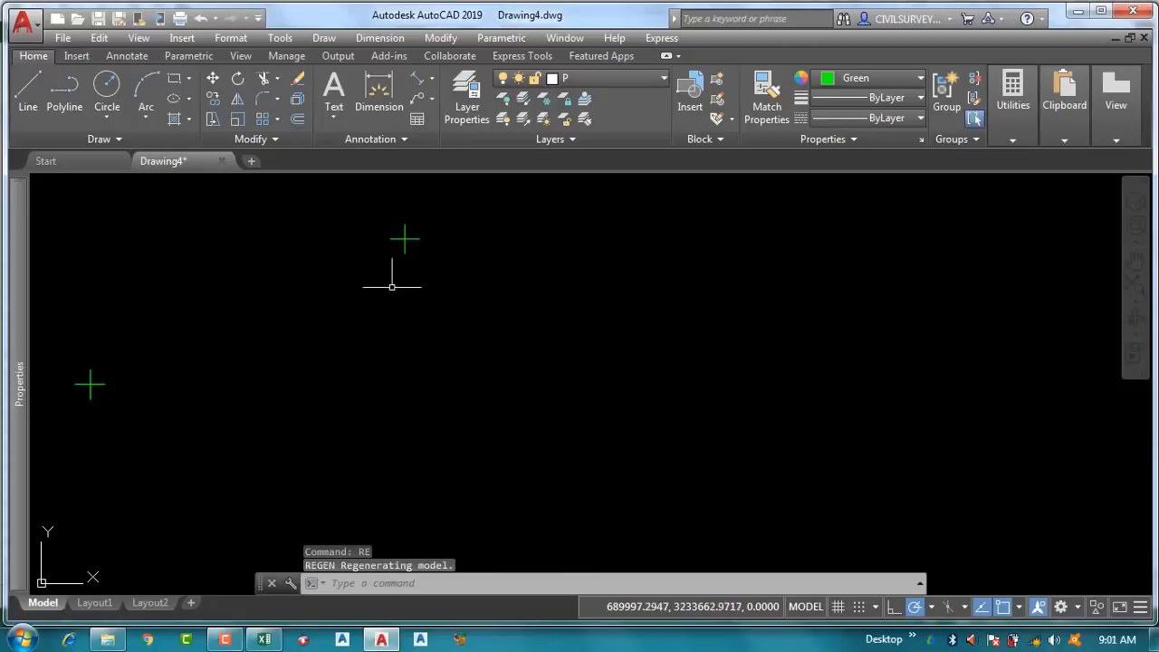
pyautogui.scroll(-8, 545, 242)
pyautogui.scroll(-4, 484, 286)
pyautogui.moveTo(563, 235); pyautogui.dragTo(562, 246, button='middle')
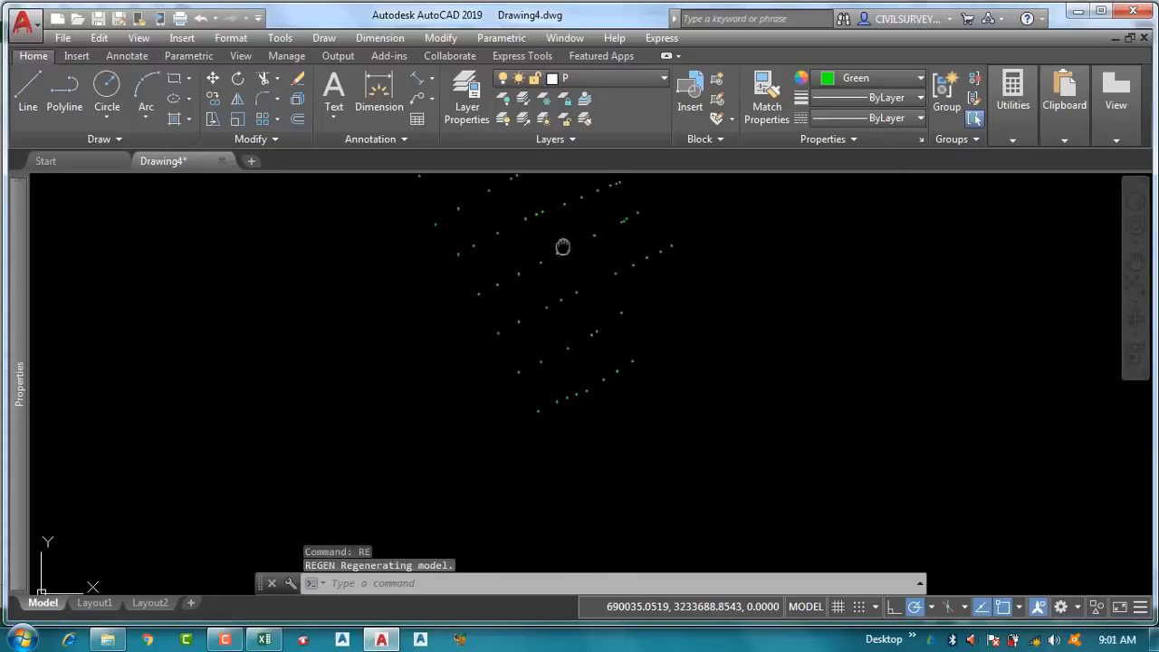
pyautogui.scroll(-2, 562, 246)
# Review the point style settings, accept them as they are, and examine the plotted points across the site.
pyautogui.click(235, 38)
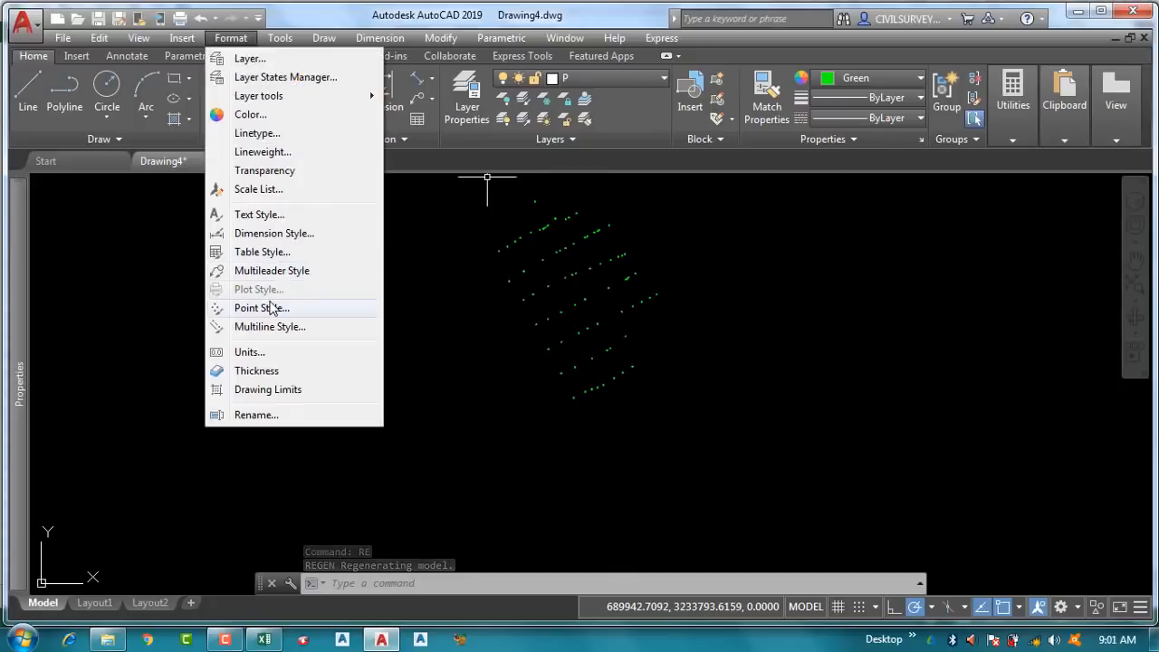
pyautogui.click(260, 308)
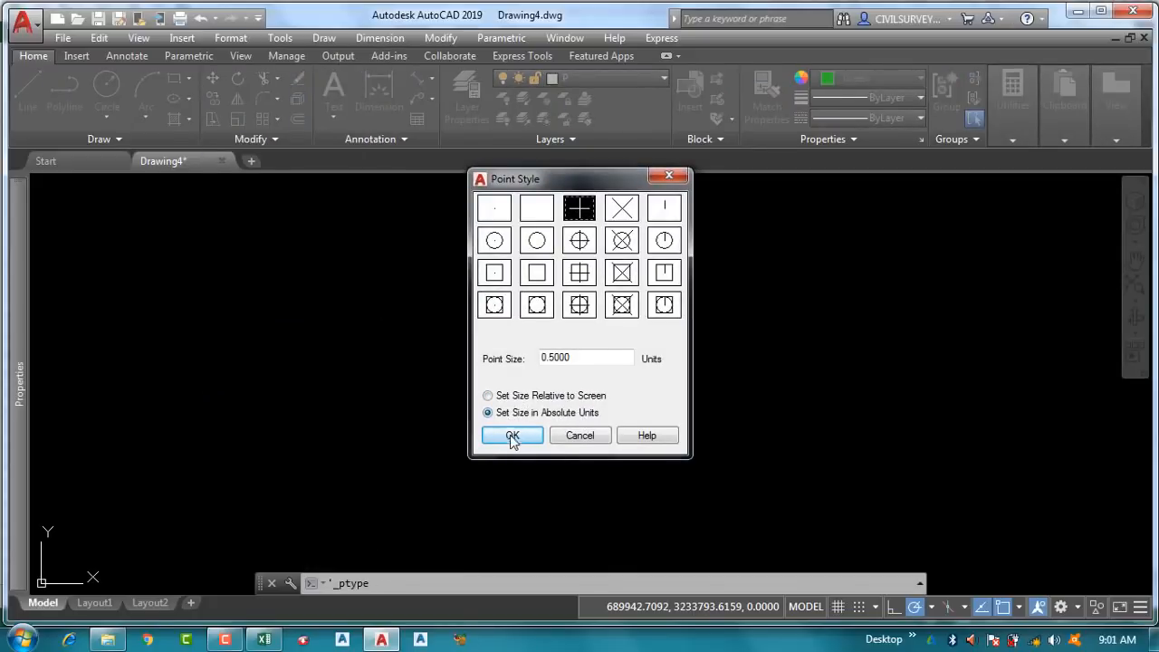
pyautogui.click(512, 435)
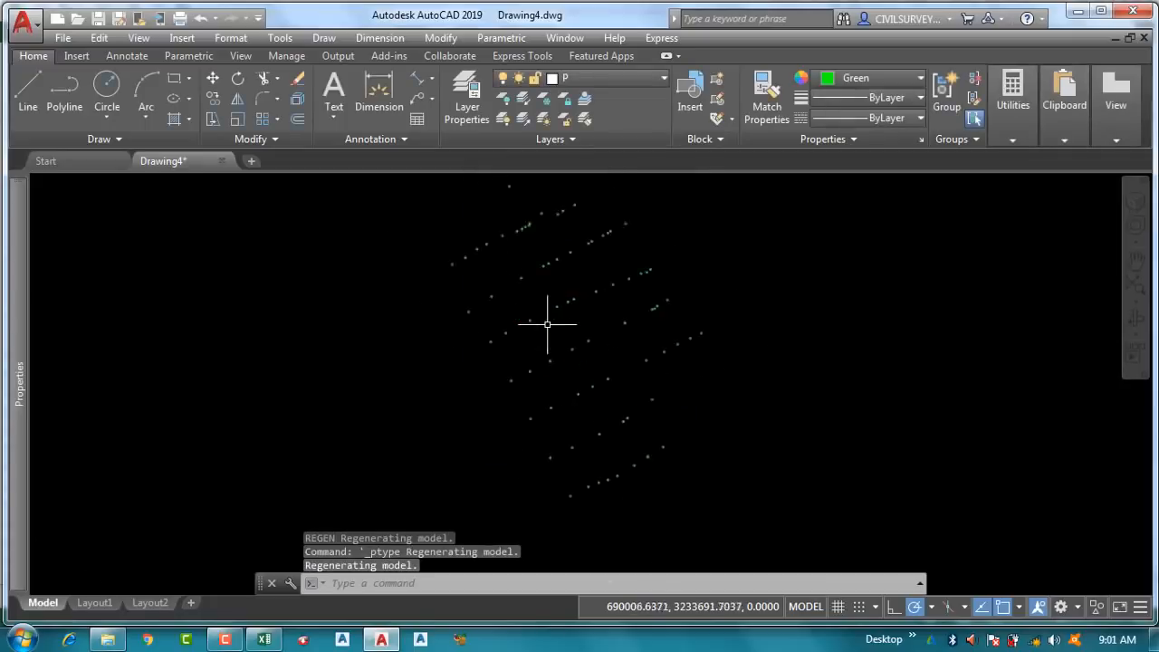
pyautogui.scroll(4, 547, 324)
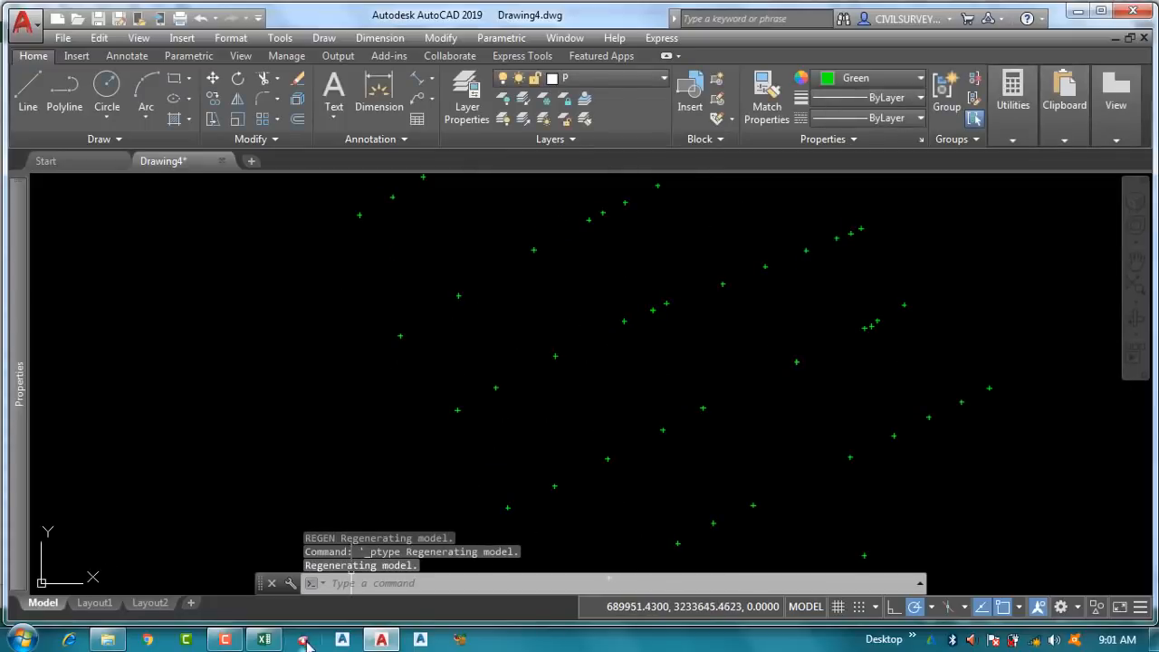
pyautogui.scroll(-5, 580, 322)
pyautogui.scroll(3, 580, 398)
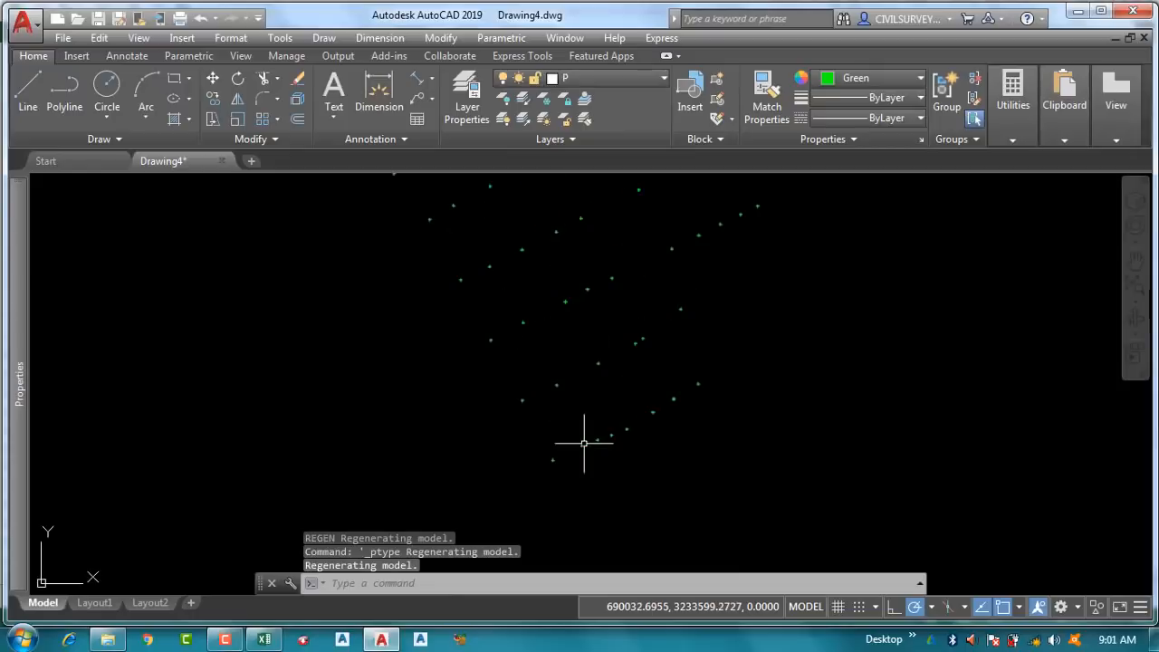
pyautogui.scroll(4, 566, 435)
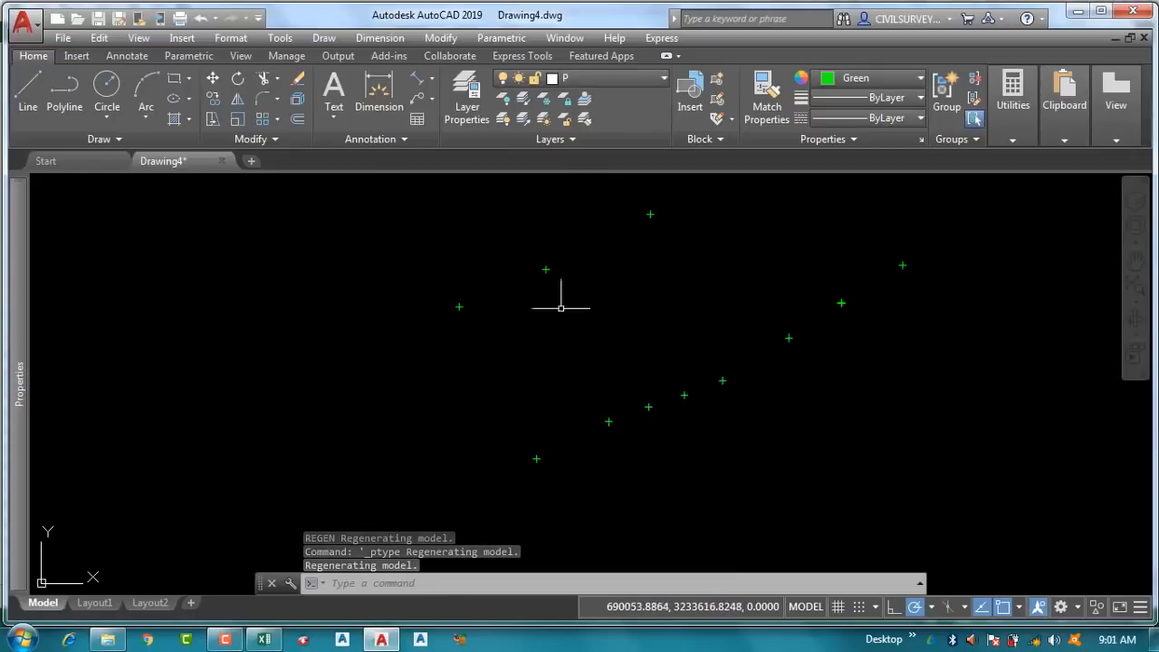
pyautogui.scroll(-5, 560, 307)
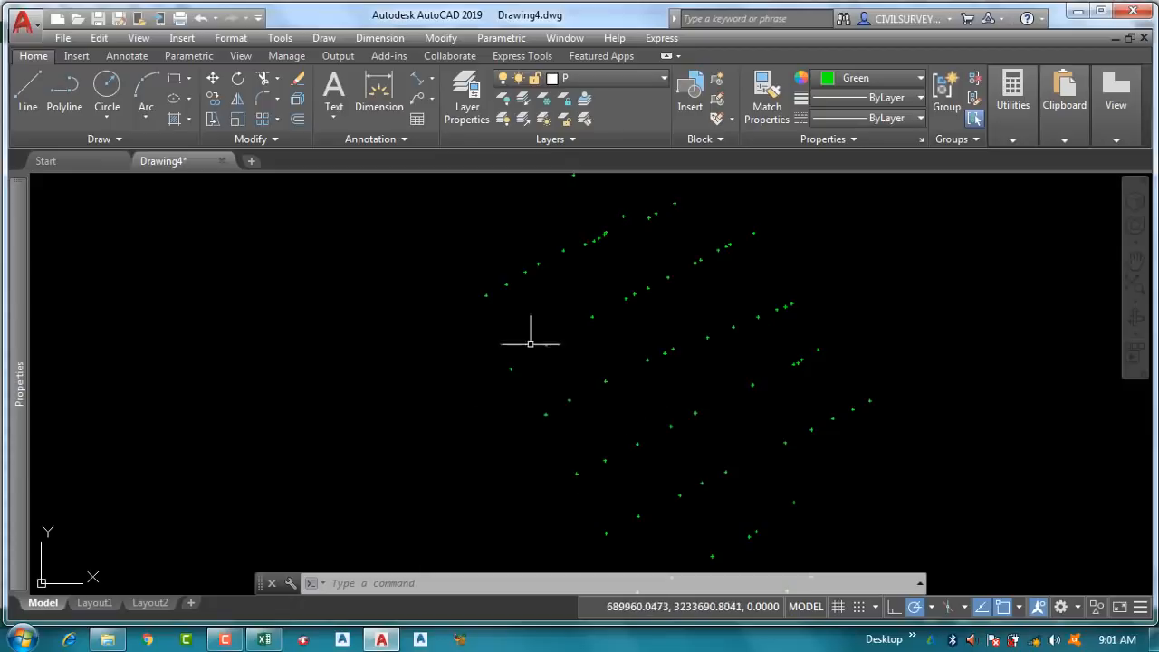
# Switch to the Excel sheet and set the output number to 1 for point names, with text height 1 and text rotation 0.
pyautogui.click(264, 639)
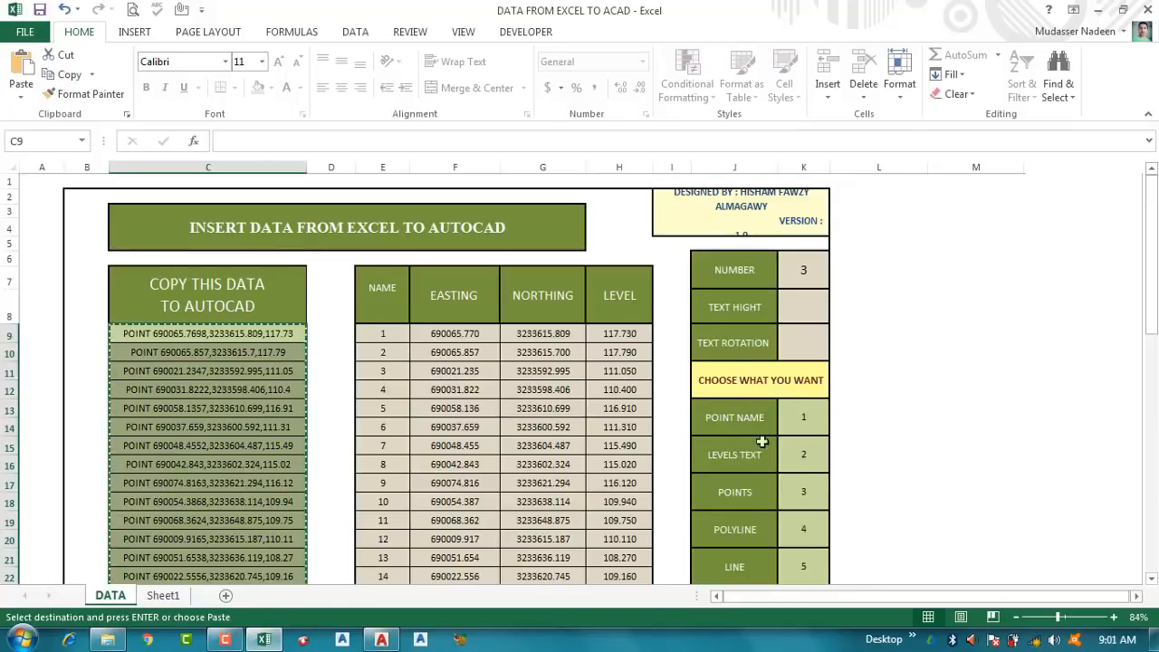
pyautogui.click(809, 269)
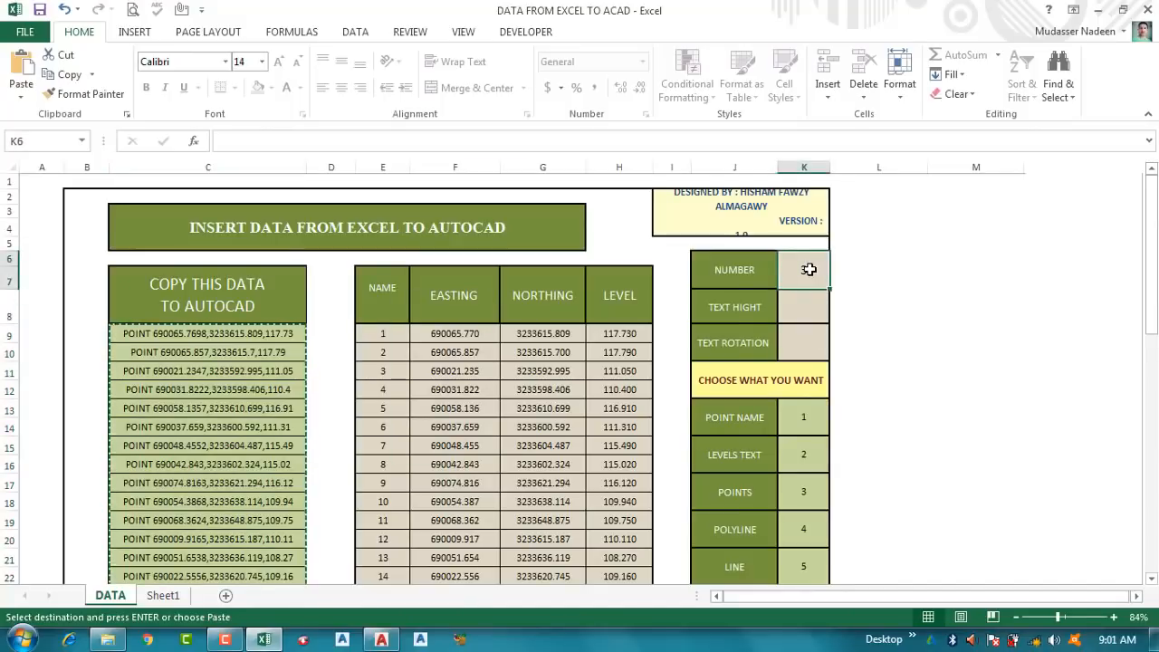
pyautogui.write('1')
pyautogui.press('Return')
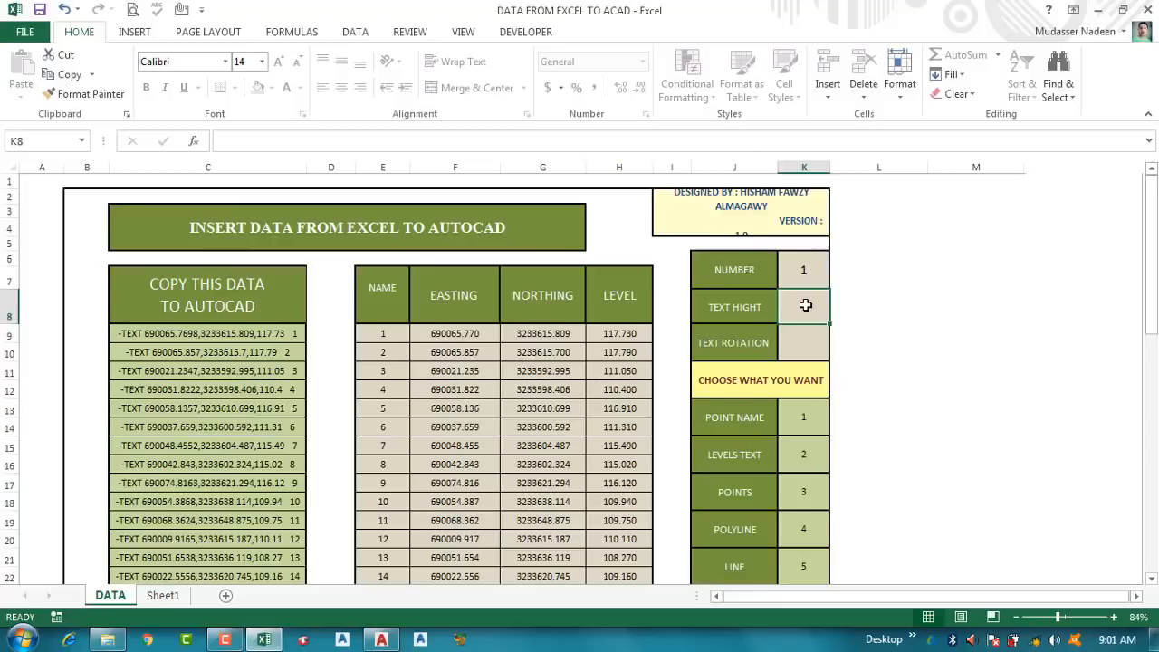
pyautogui.write('1')
pyautogui.press('Return')
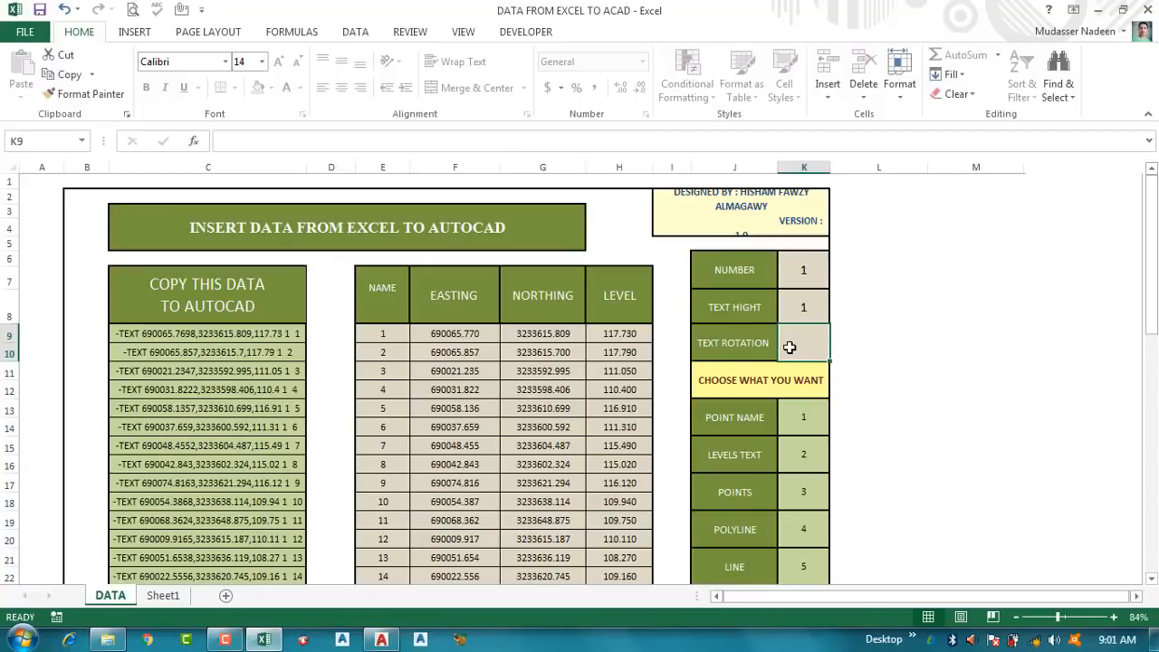
pyautogui.write('0')
pyautogui.press('Return')
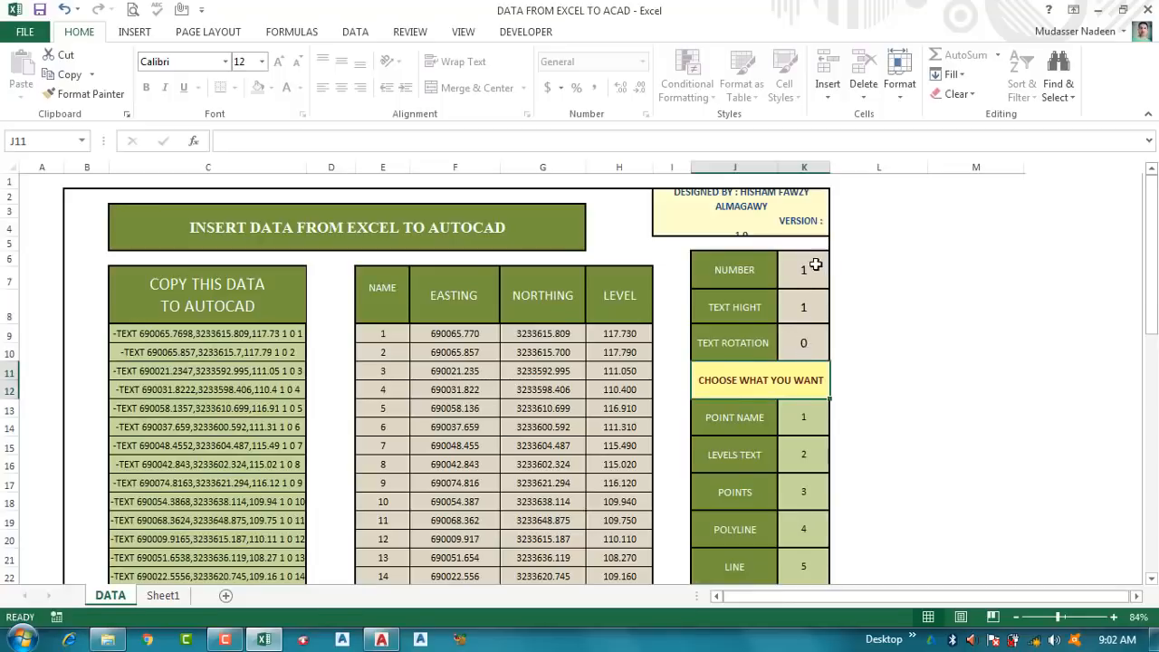
# Copy the generated -TEXT commands for all the points, from cell C9 to C85.
pyautogui.moveTo(156, 335); pyautogui.dragTo(222, 376)
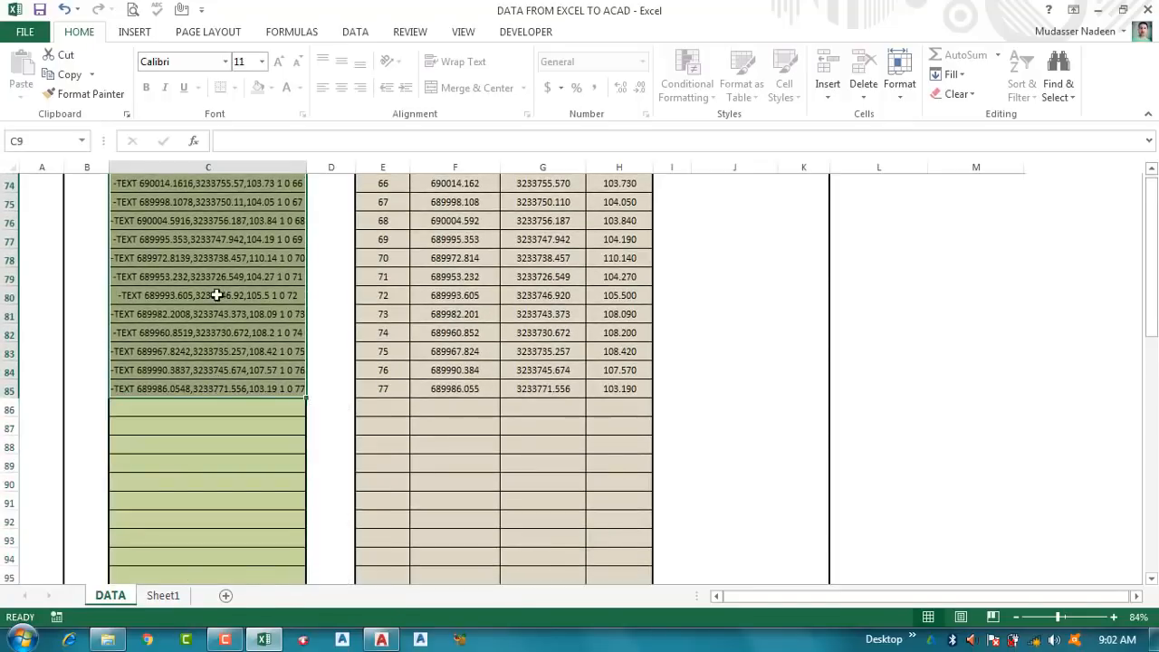
pyautogui.rightClick(220, 294)
pyautogui.click(246, 323)
pyautogui.scroll(20, 271, 543)
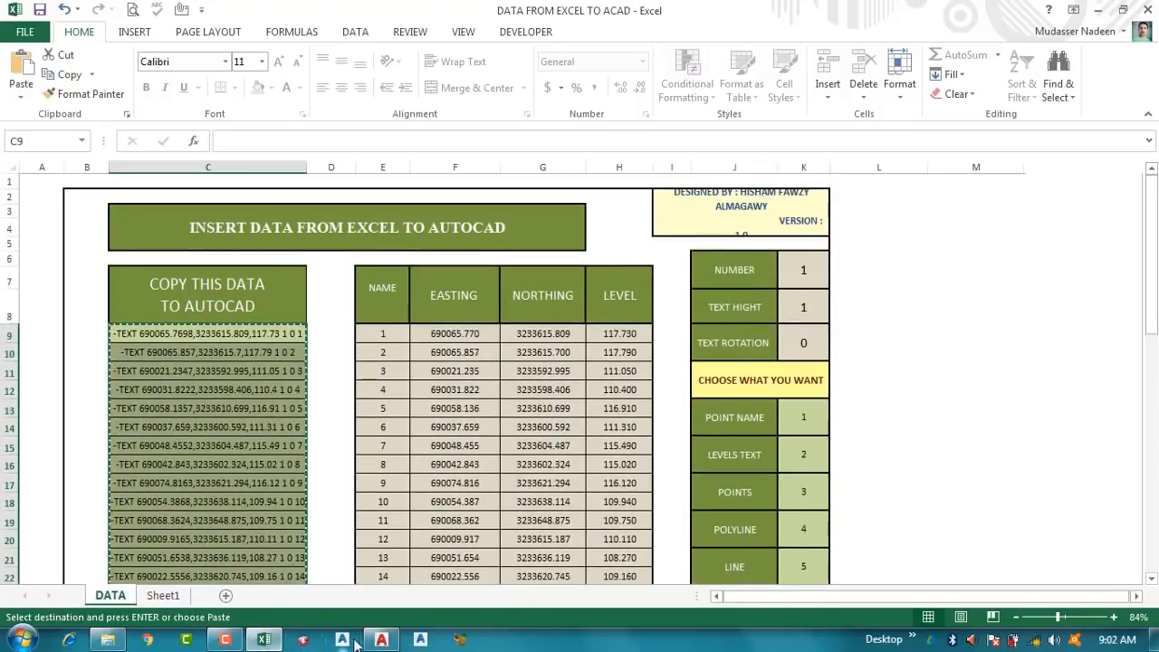
# Switch to AutoCAD and set the current object colour to White for the point names on layer P.
pyautogui.click(382, 639)
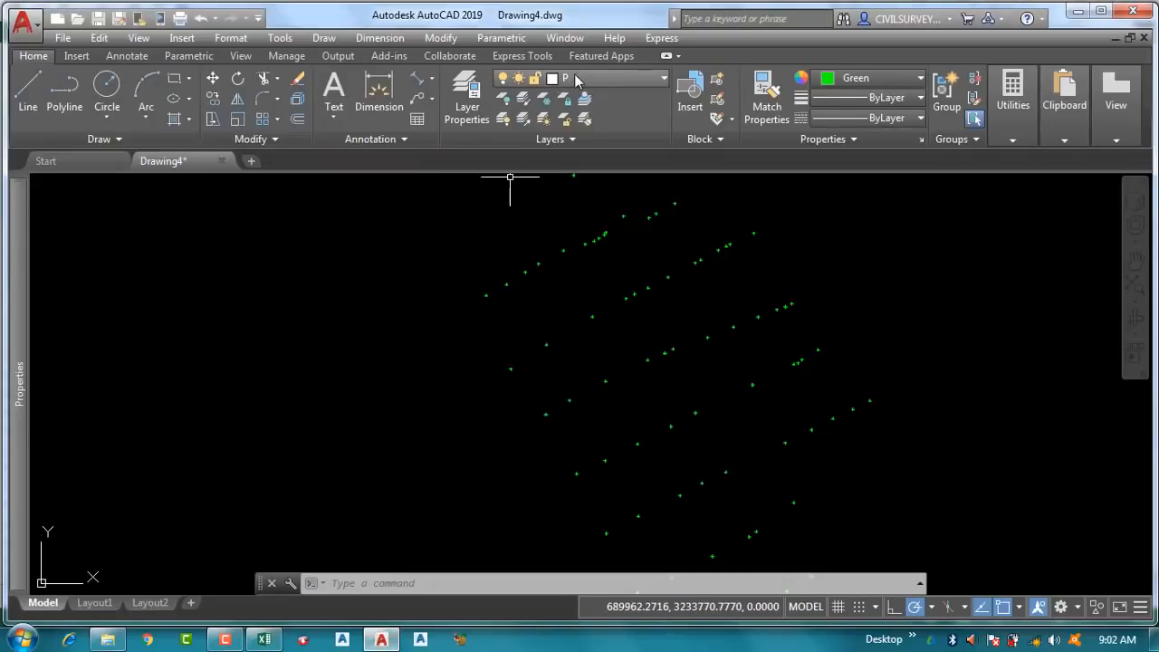
pyautogui.click(576, 80)
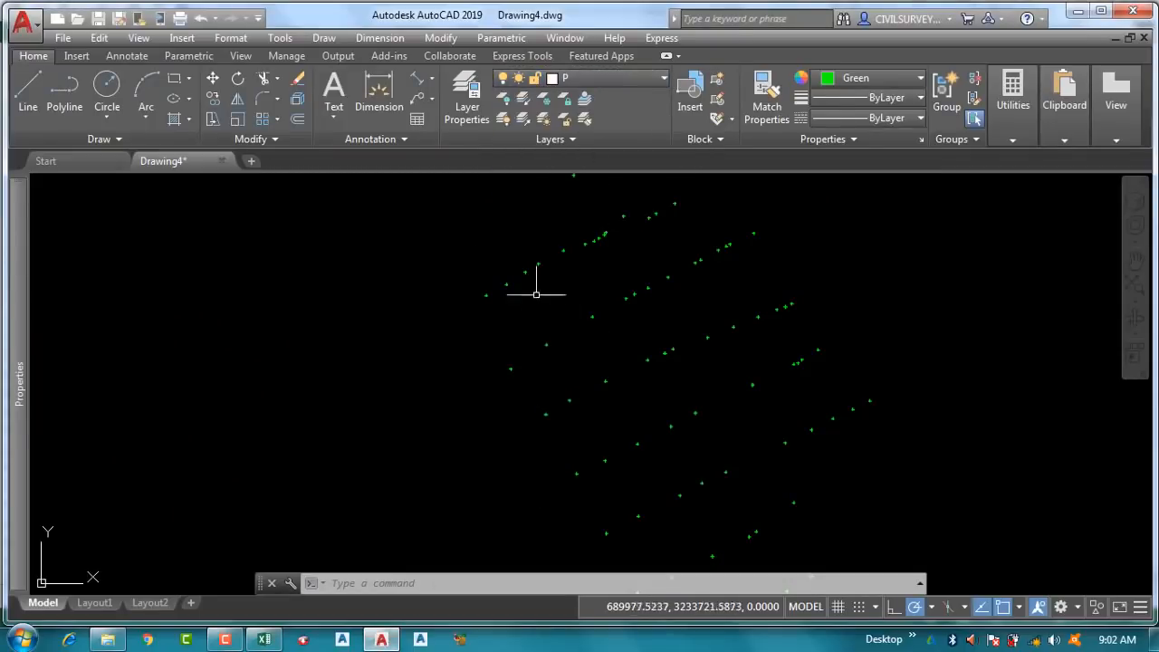
pyautogui.click(897, 79)
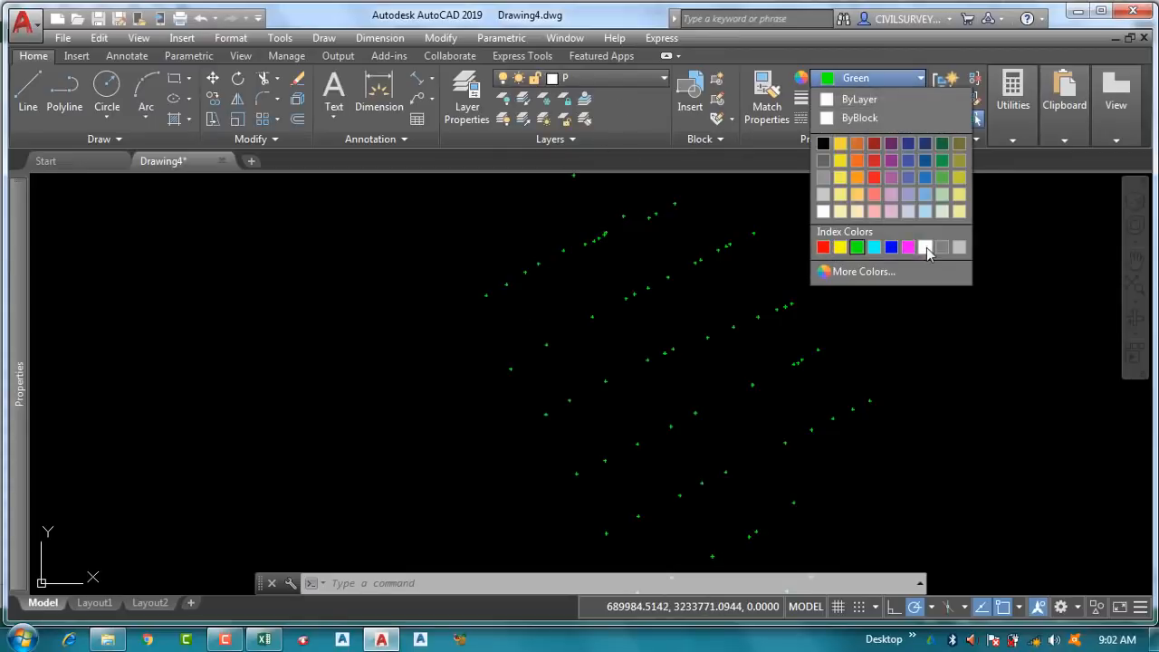
pyautogui.click(924, 247)
# Paste the copied -TEXT commands at the command line to plot the point names.
pyautogui.scroll(-3, 531, 259)
pyautogui.scroll(3, 572, 369)
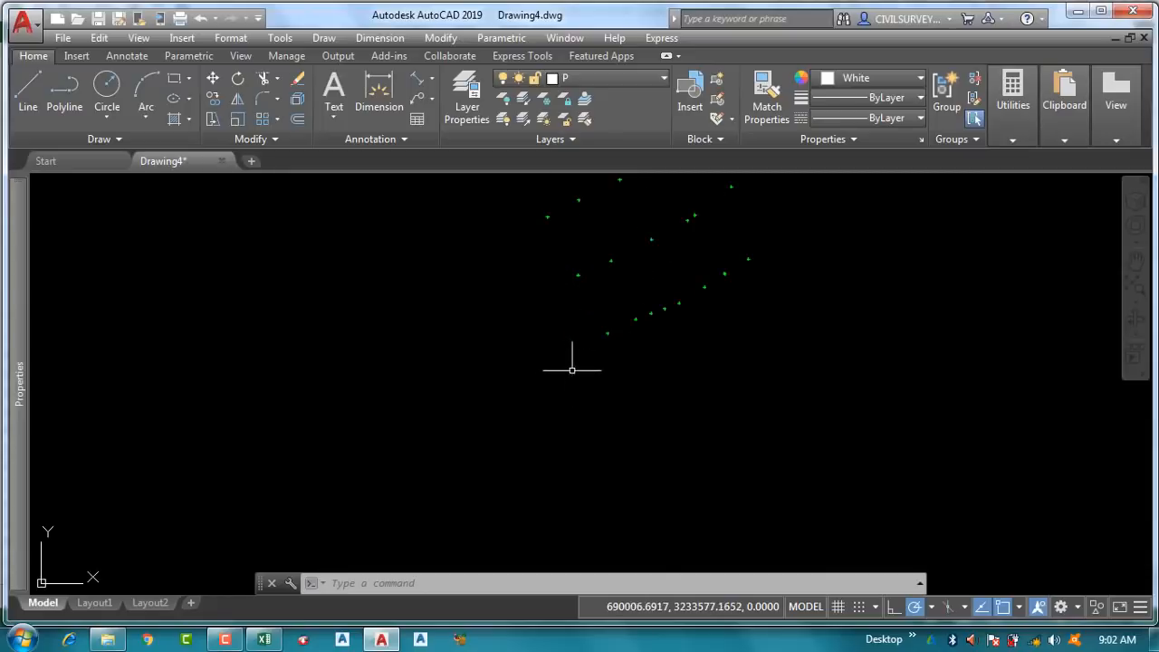
pyautogui.rightClick(425, 584)
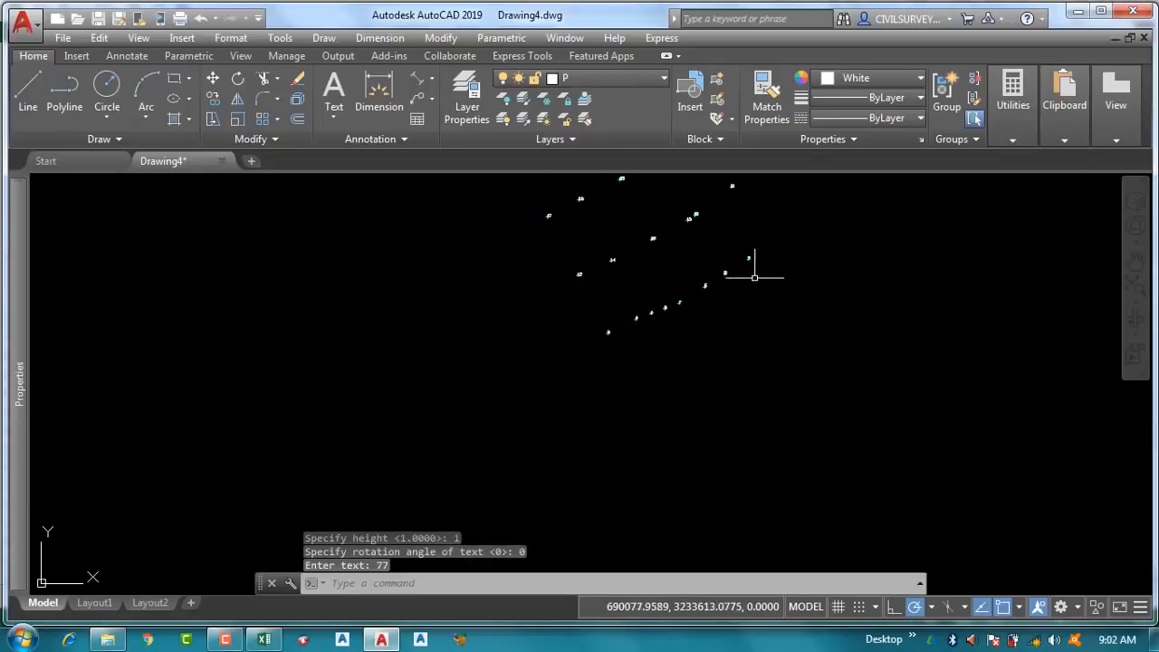
# Examine the point names beside their markers across the site, near and far.
pyautogui.scroll(3, 752, 270)
pyautogui.scroll(2, 741, 263)
pyautogui.moveTo(492, 414); pyautogui.dragTo(678, 356, button='middle')
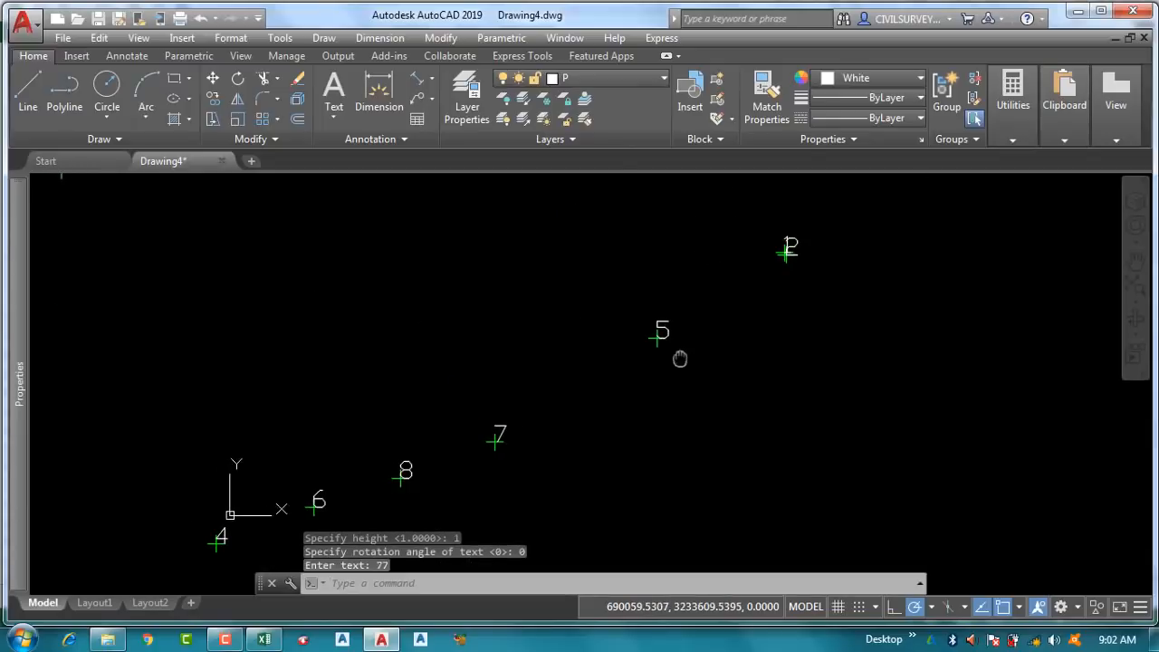
pyautogui.moveTo(453, 455); pyautogui.dragTo(659, 368, button='middle')
pyautogui.moveTo(453, 462); pyautogui.dragTo(600, 383, button='middle')
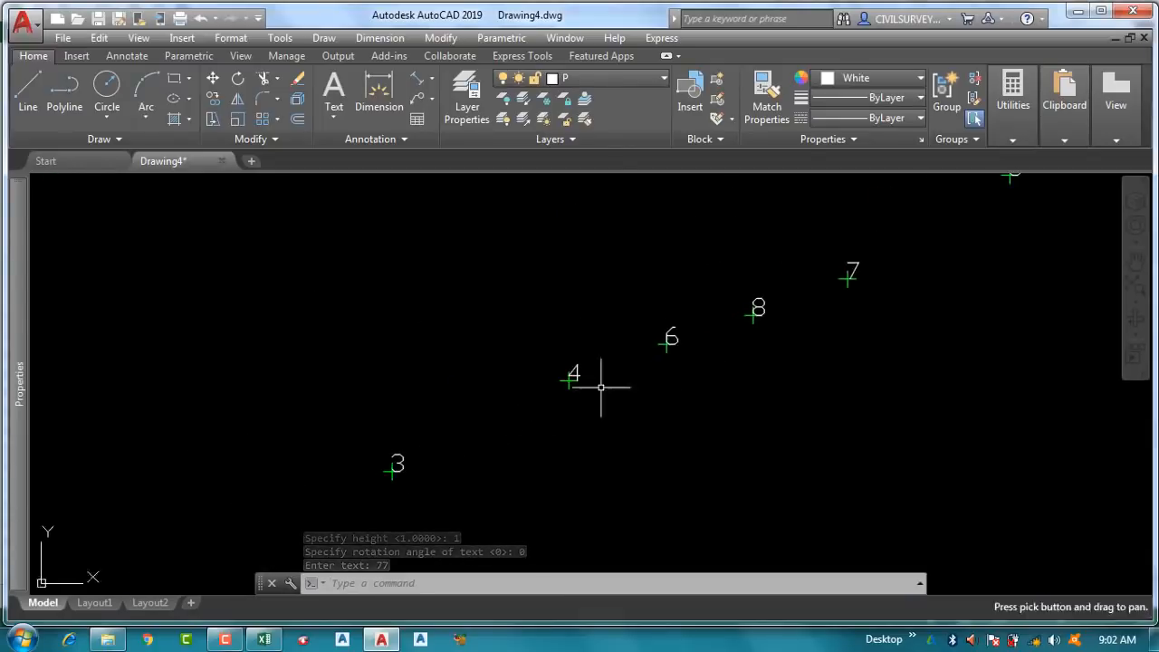
pyautogui.scroll(-4, 601, 383)
pyautogui.moveTo(577, 290); pyautogui.dragTo(508, 504, button='middle')
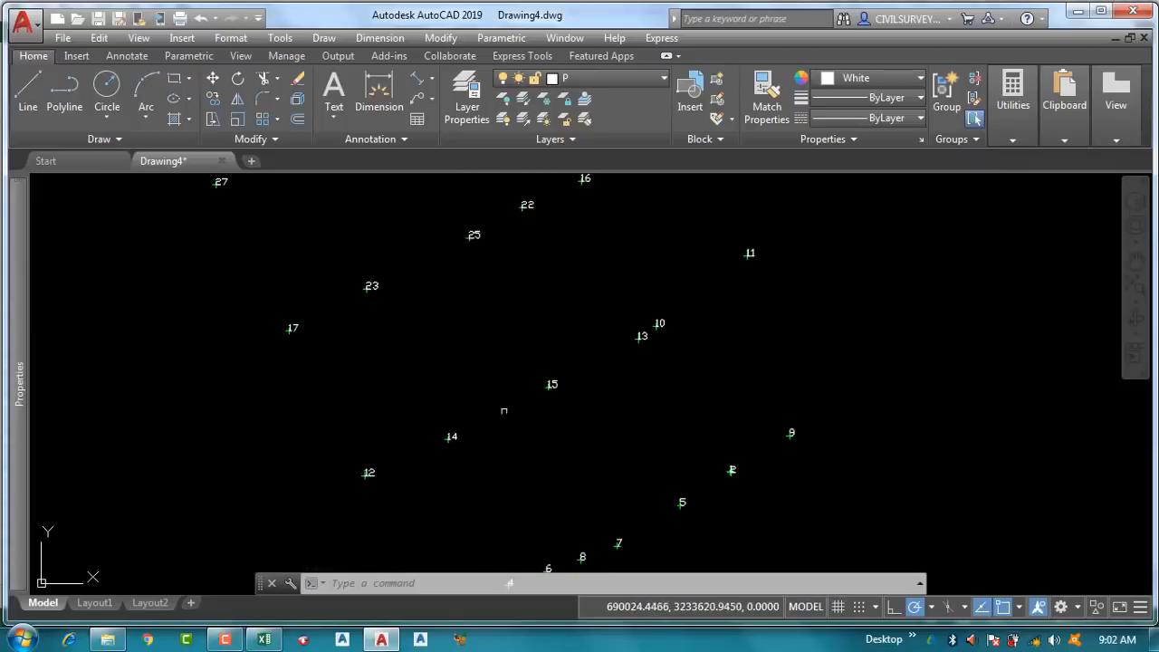
pyautogui.moveTo(468, 293); pyautogui.dragTo(505, 395, button='middle')
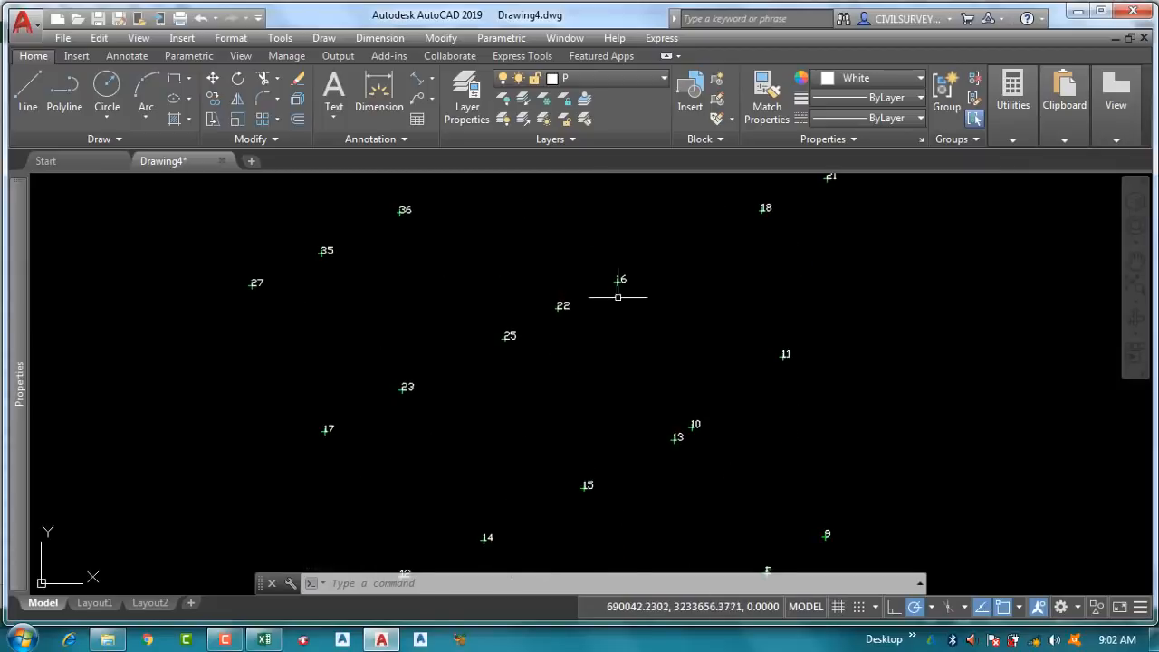
pyautogui.scroll(4, 621, 277)
pyautogui.moveTo(389, 405); pyautogui.dragTo(668, 431, button='middle')
pyautogui.scroll(-4, 668, 430)
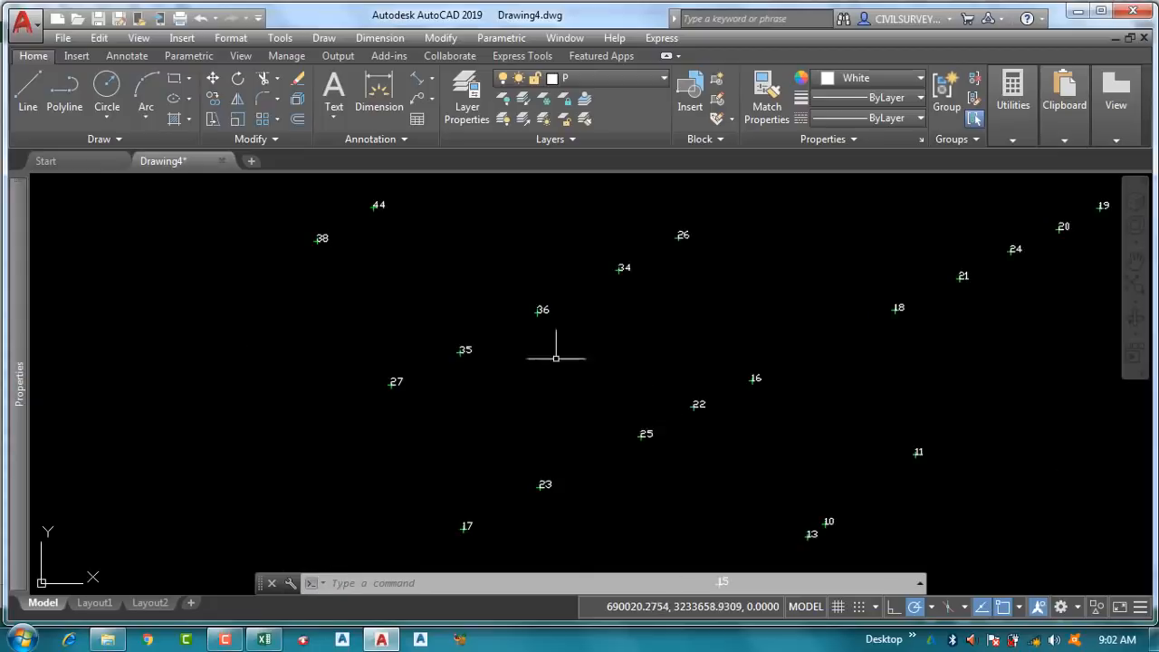
# Switch to the Excel sheet, clear the copy selection and set the output number to 2 for levels text.
pyautogui.click(264, 640)
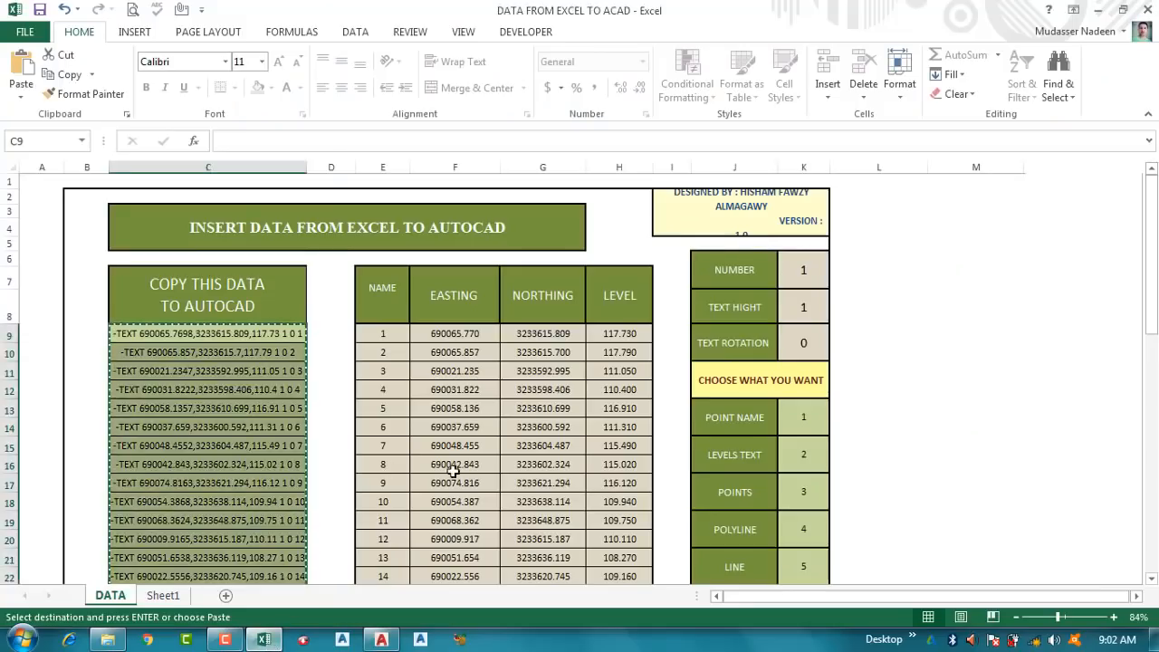
pyautogui.press('Escape')
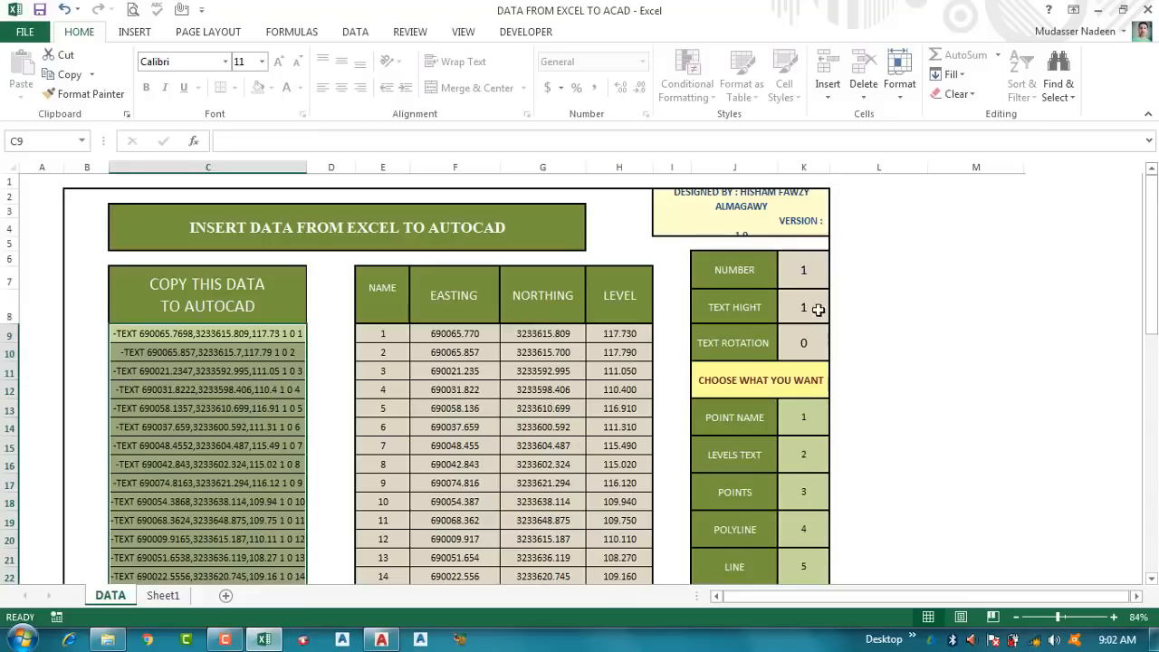
pyautogui.click(807, 269)
pyautogui.write('2')
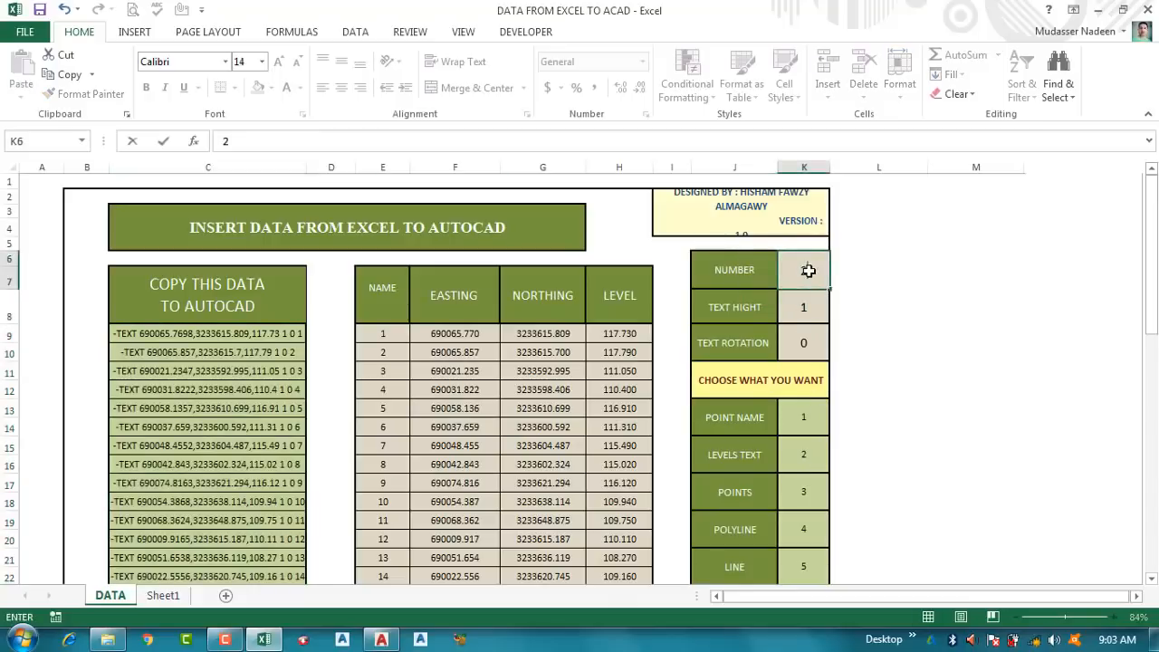
pyautogui.press('Return')
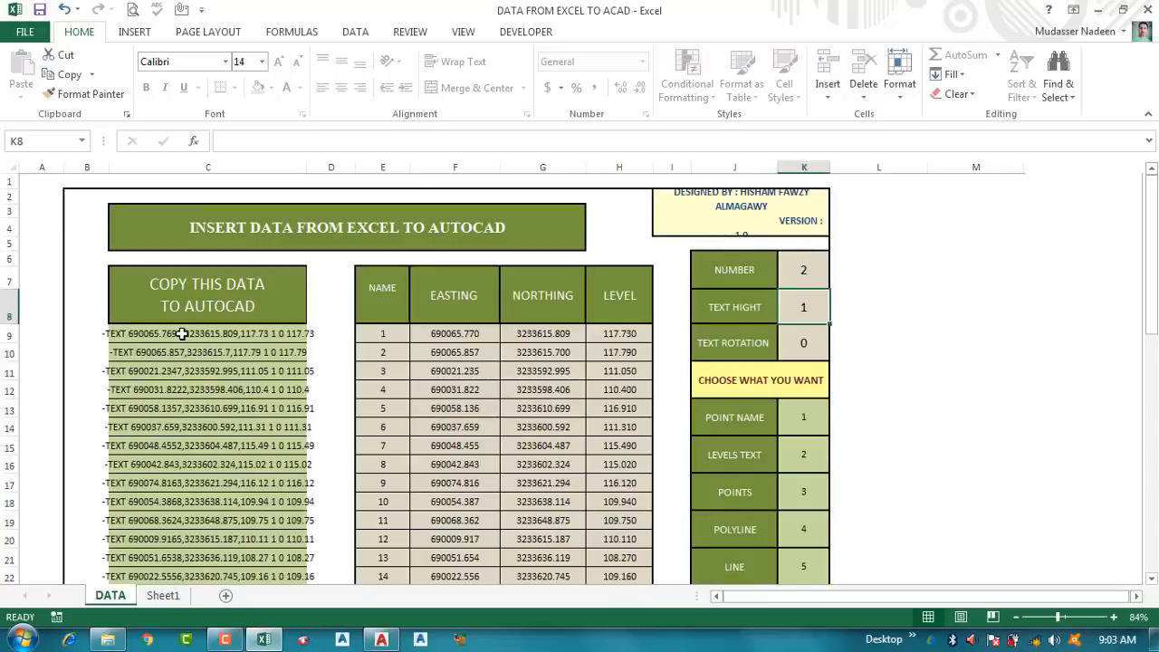
# Copy the regenerated -TEXT commands for the point levels, from cell C9 to C85.
pyautogui.moveTo(182, 333); pyautogui.dragTo(228, 183)
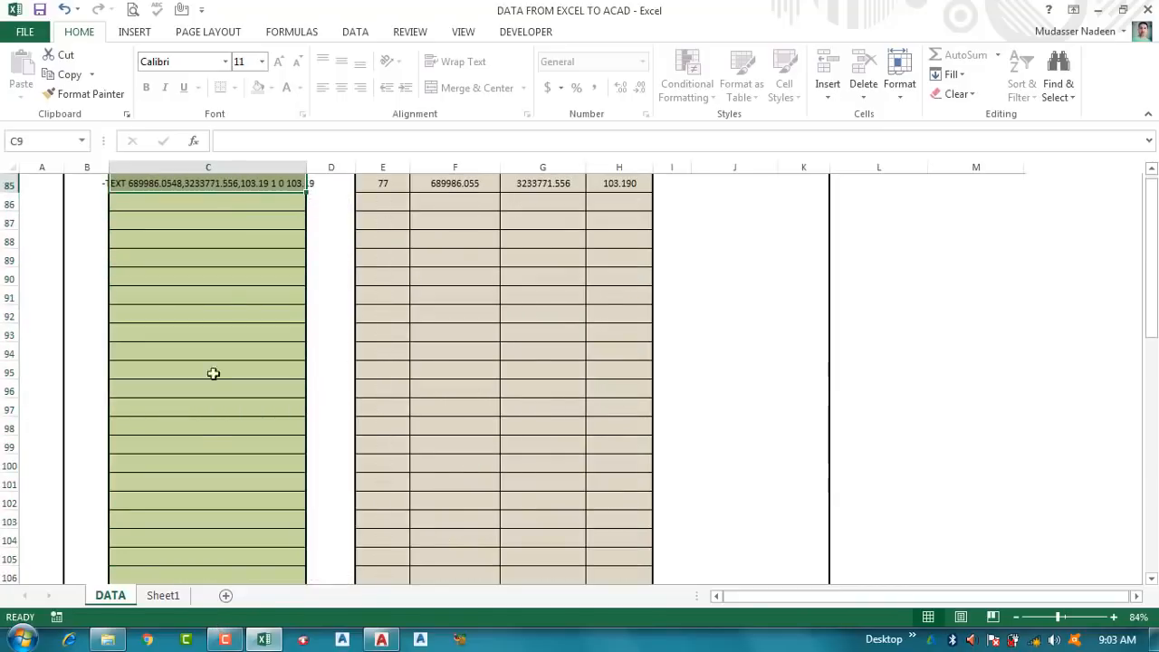
pyautogui.scroll(10, 213, 373)
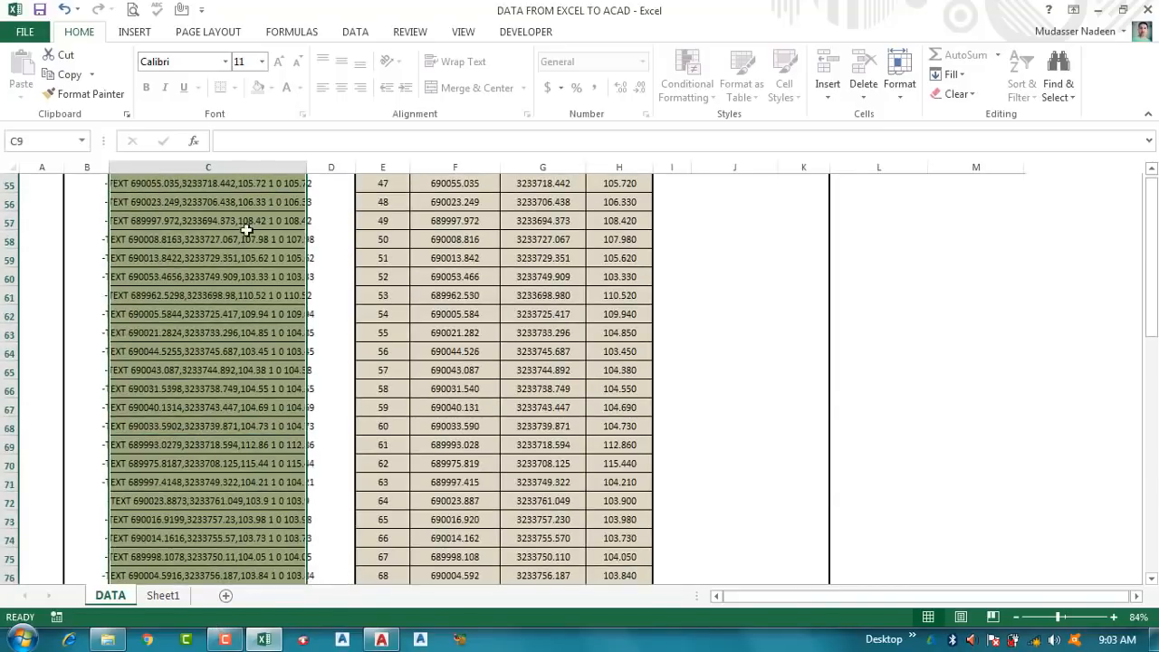
pyautogui.rightClick(247, 230)
pyautogui.click(284, 257)
pyautogui.scroll(18, 284, 256)
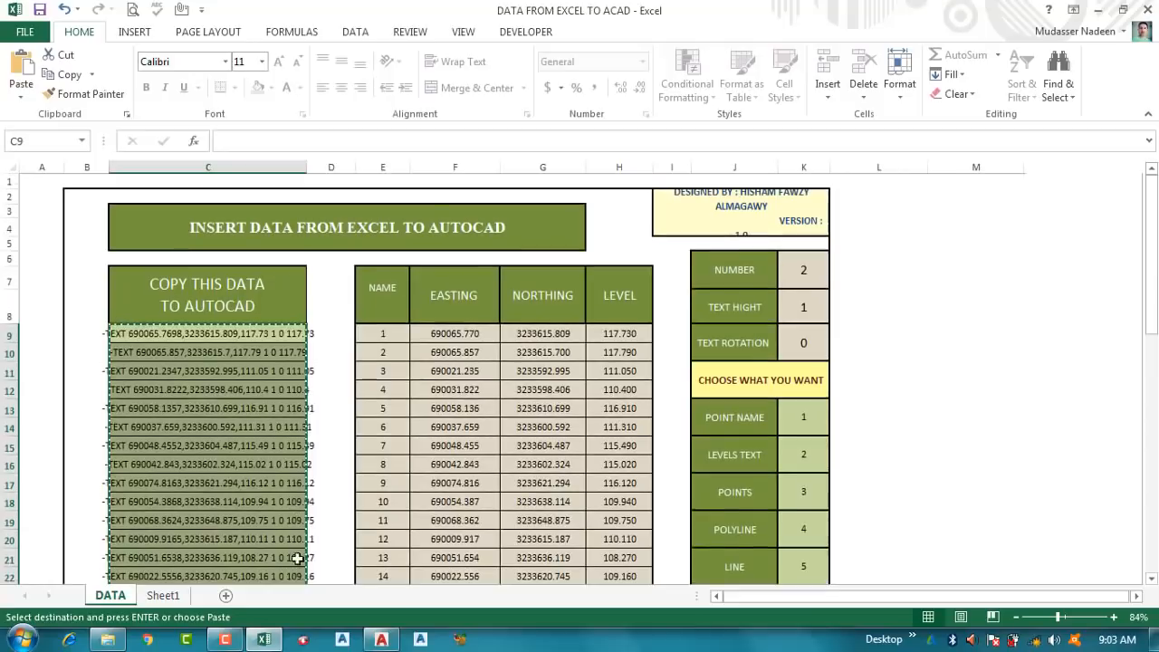
# Switch to AutoCAD, make layer Z current and set the current object colour to Cyan.
pyautogui.click(381, 641)
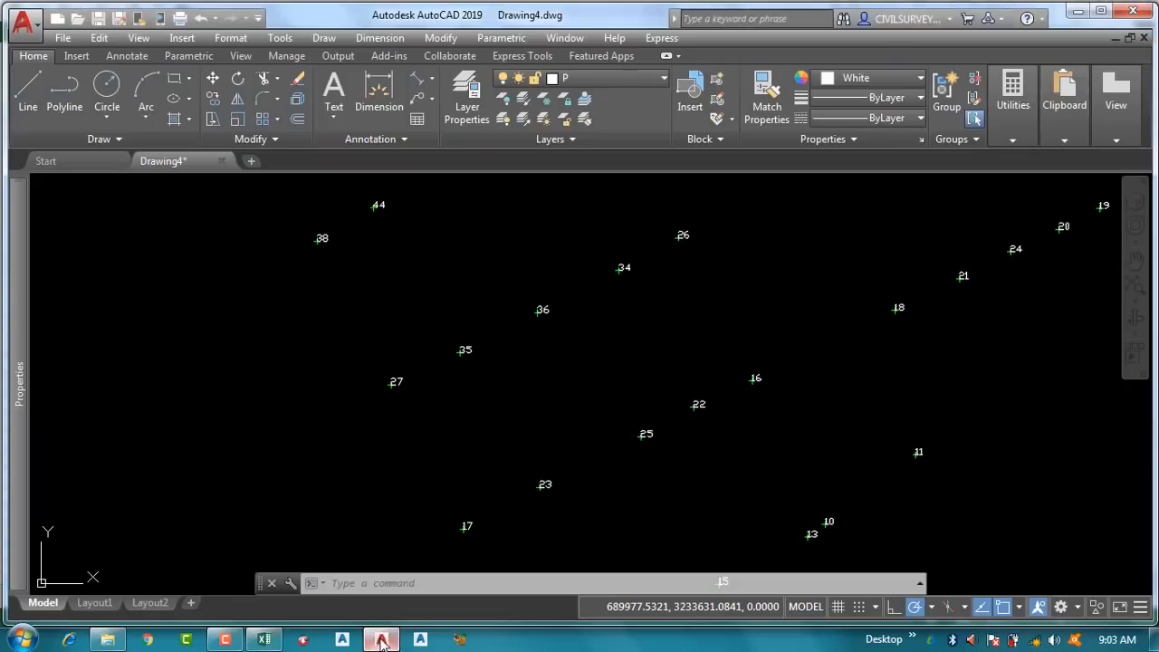
pyautogui.click(593, 86)
pyautogui.click(580, 227)
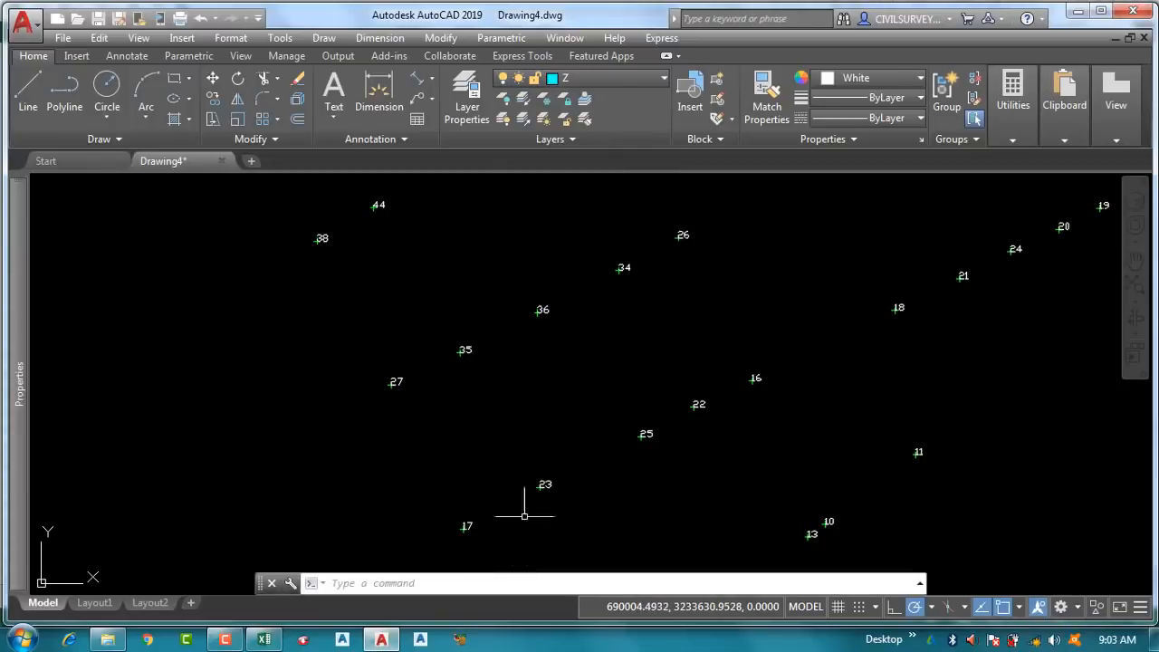
pyautogui.click(873, 79)
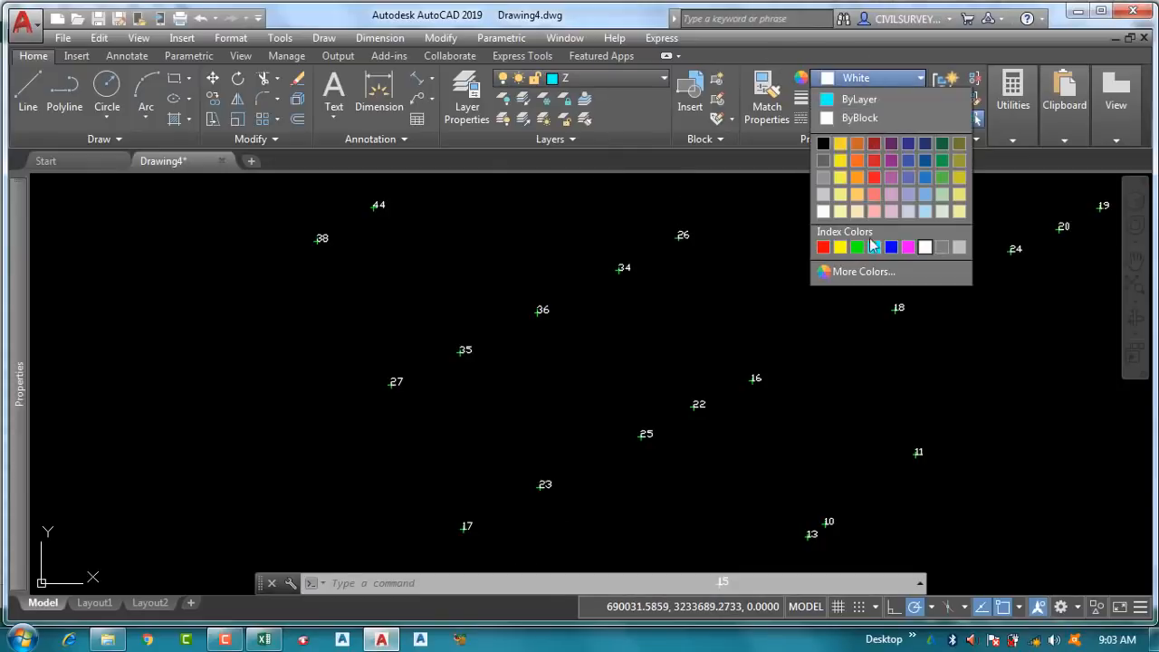
pyautogui.click(874, 246)
# Paste the copied level commands at the command line to plot the level texts.
pyautogui.rightClick(404, 586)
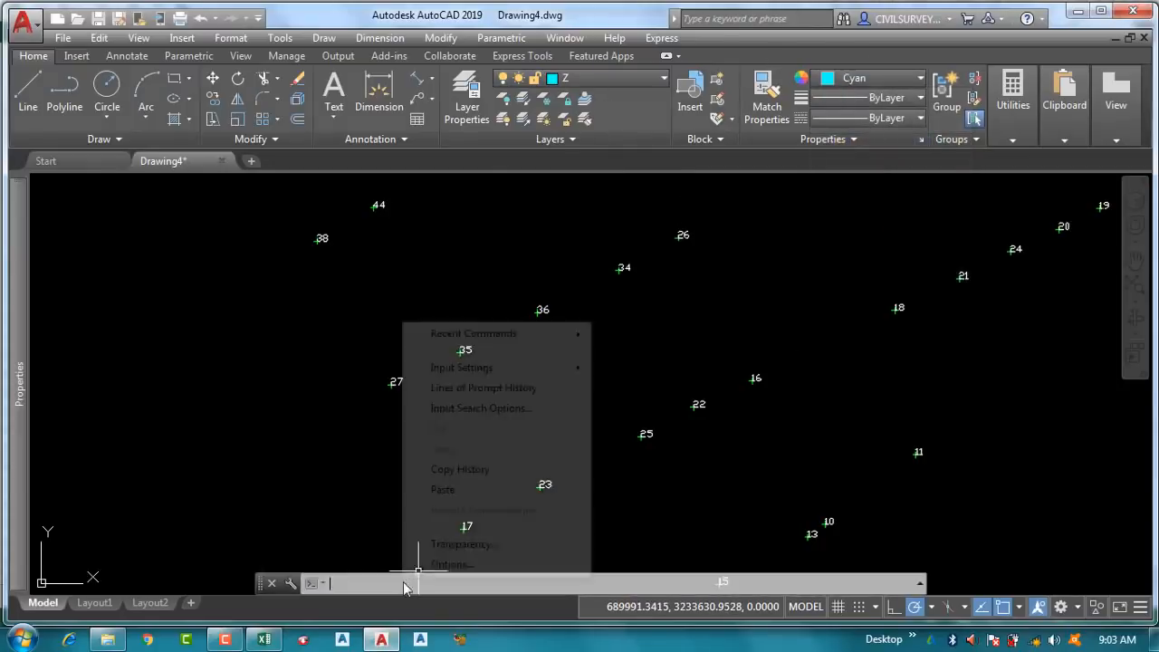
pyautogui.click(443, 489)
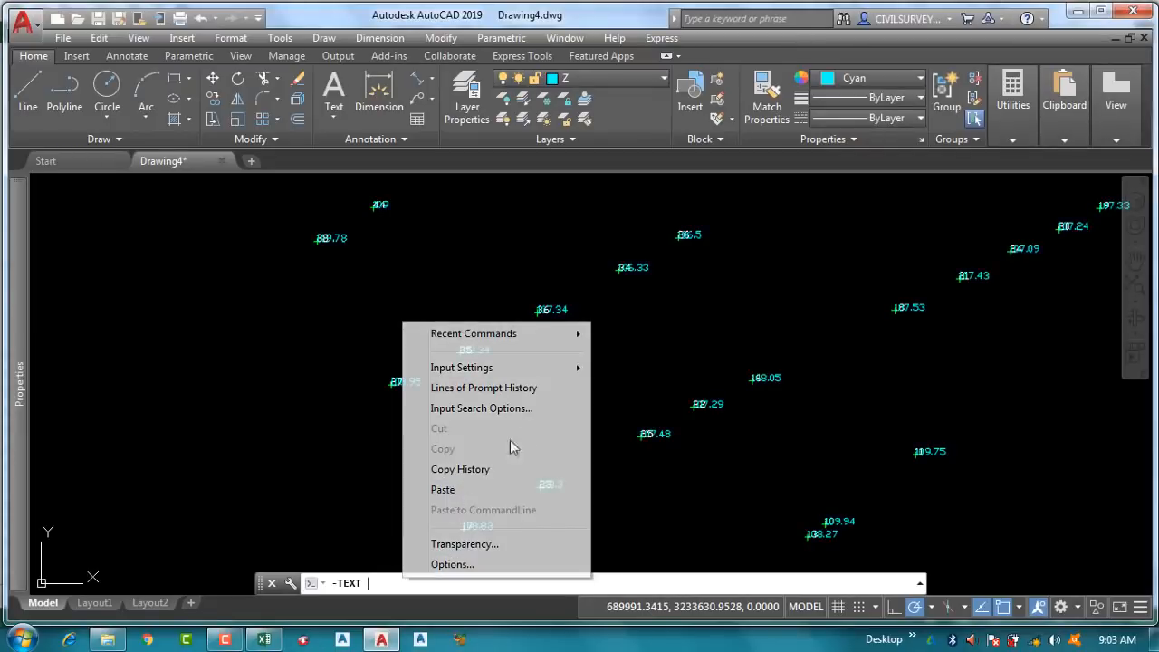
pyautogui.scroll(-3, 782, 354)
pyautogui.scroll(3, 681, 393)
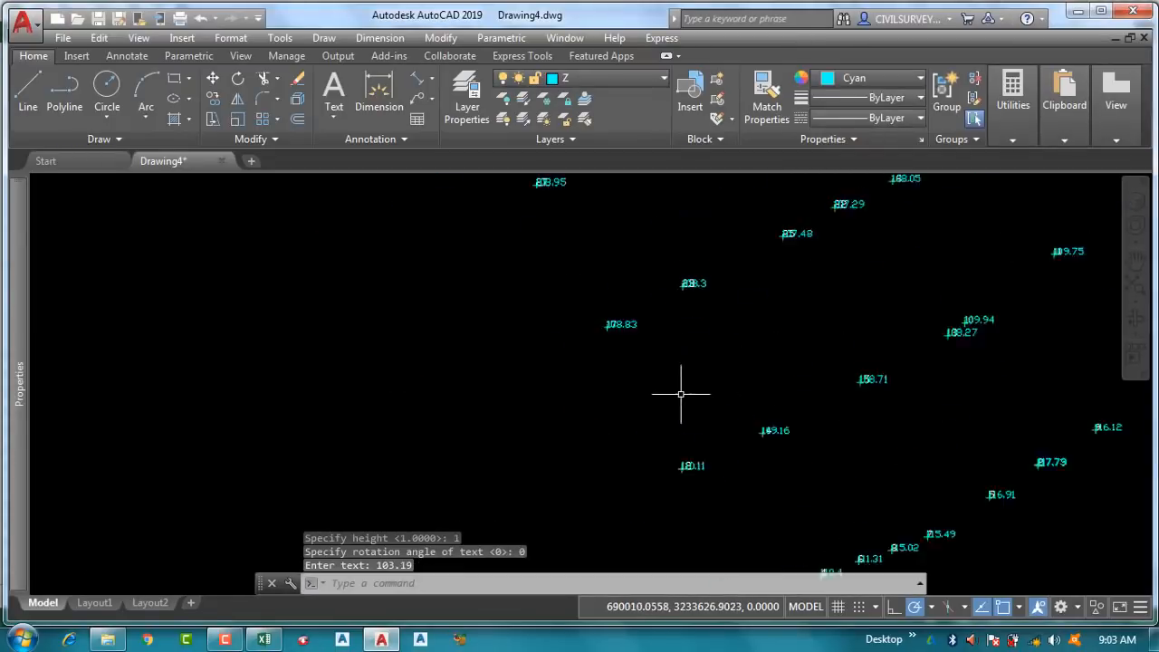
# Examine how the level texts sit against the point names, close up at point 12 and across the site.
pyautogui.scroll(5, 626, 266)
pyautogui.scroll(-5, 549, 326)
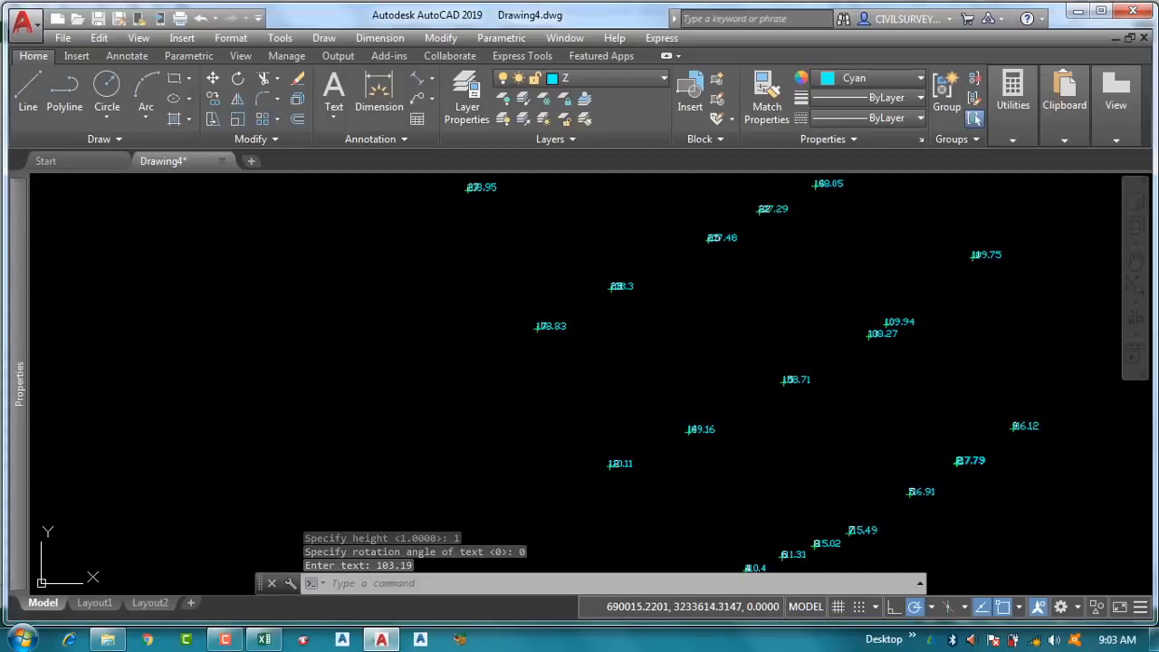
pyautogui.scroll(6, 598, 302)
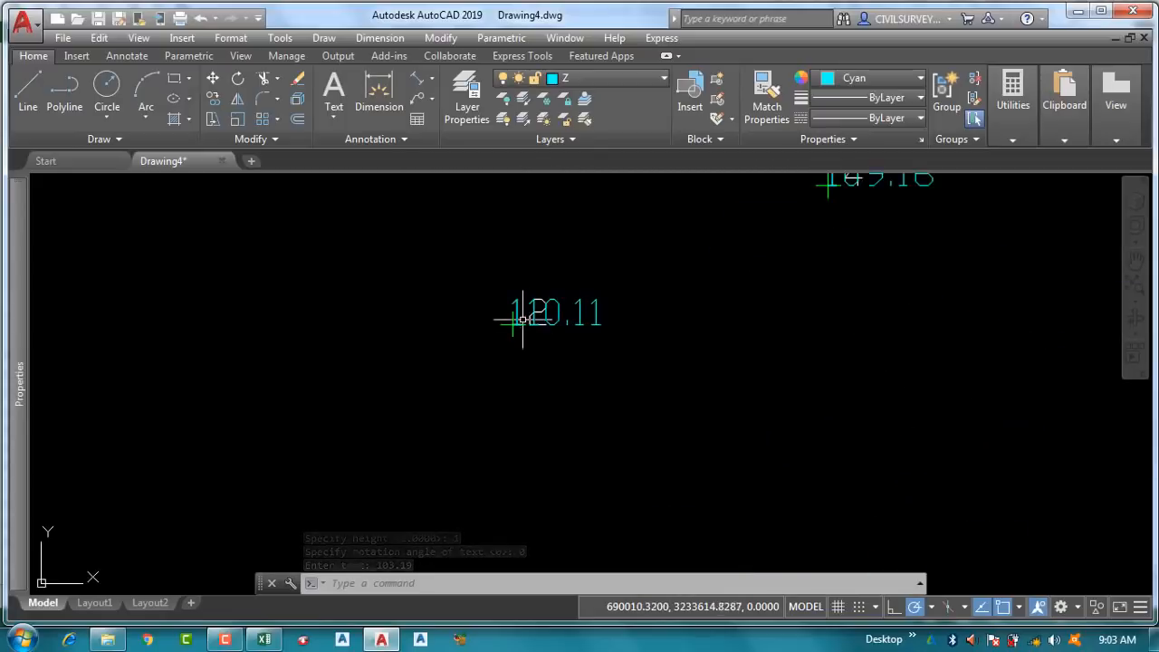
pyautogui.scroll(-6, 523, 319)
pyautogui.moveTo(660, 300); pyautogui.dragTo(660, 347, button='middle')
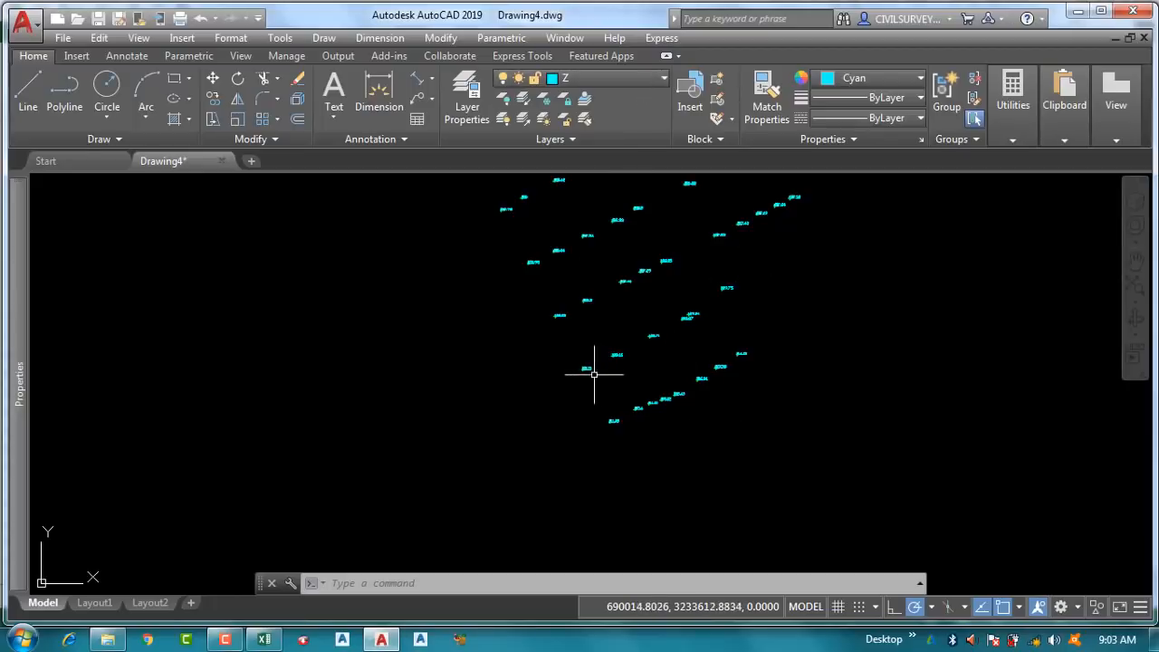
pyautogui.scroll(8, 594, 373)
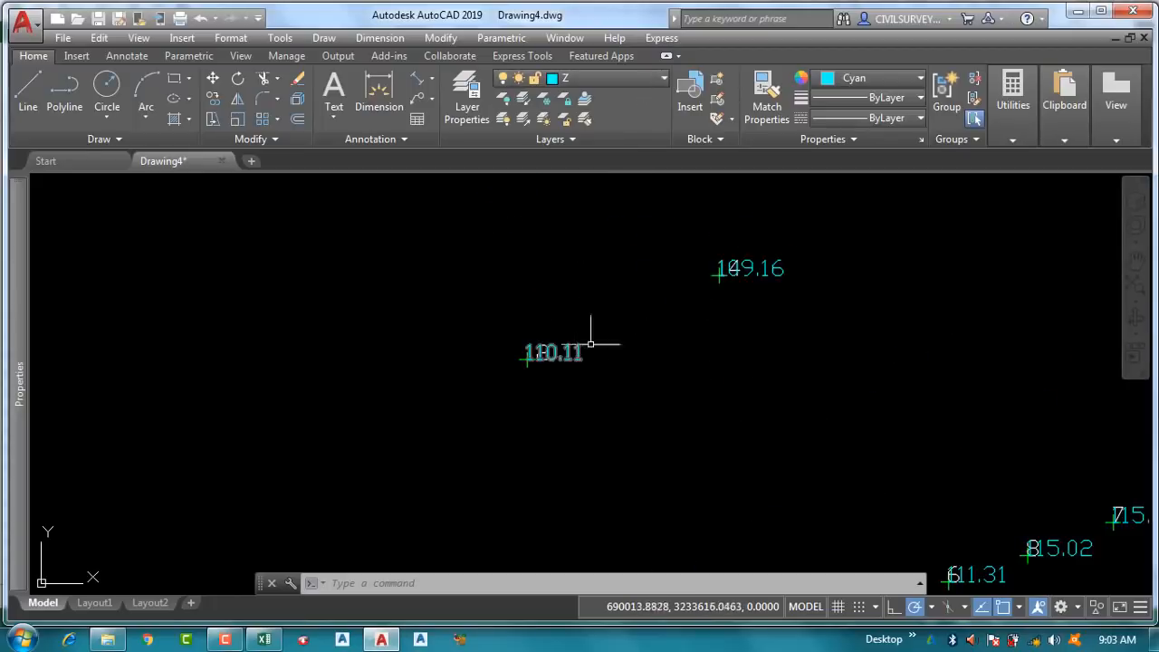
pyautogui.scroll(-5, 786, 268)
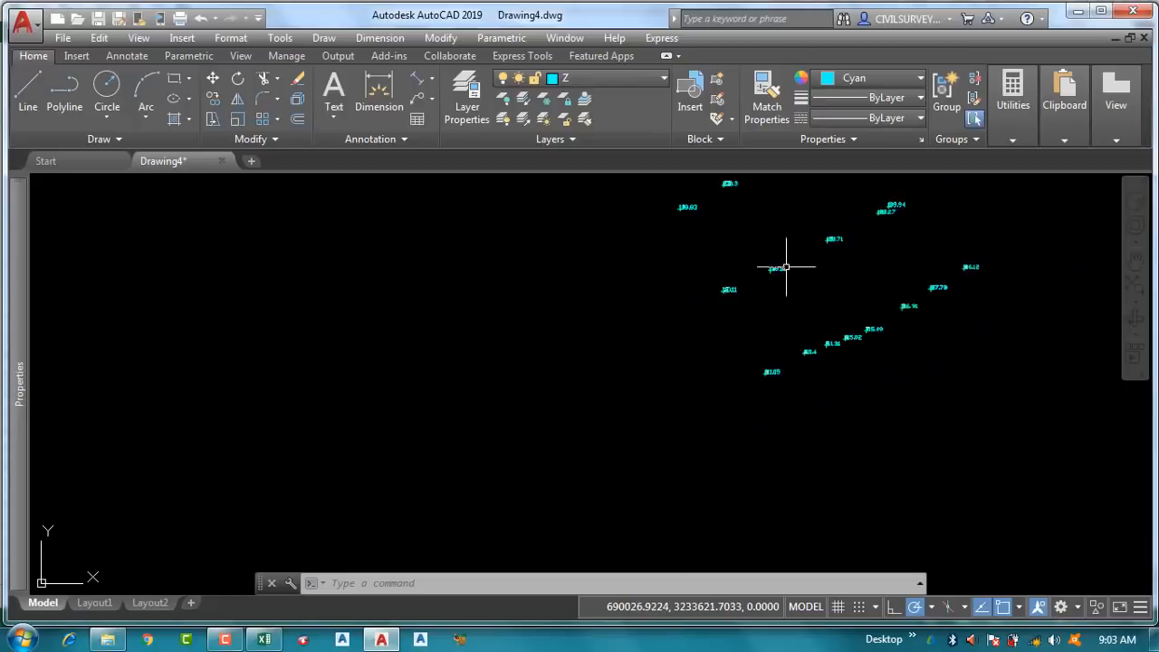
pyautogui.moveTo(771, 292)
pyautogui.mouseDown(button='middle')
pyautogui.moveTo(737, 336)
pyautogui.moveTo(685, 359)
pyautogui.mouseUp(button='middle')
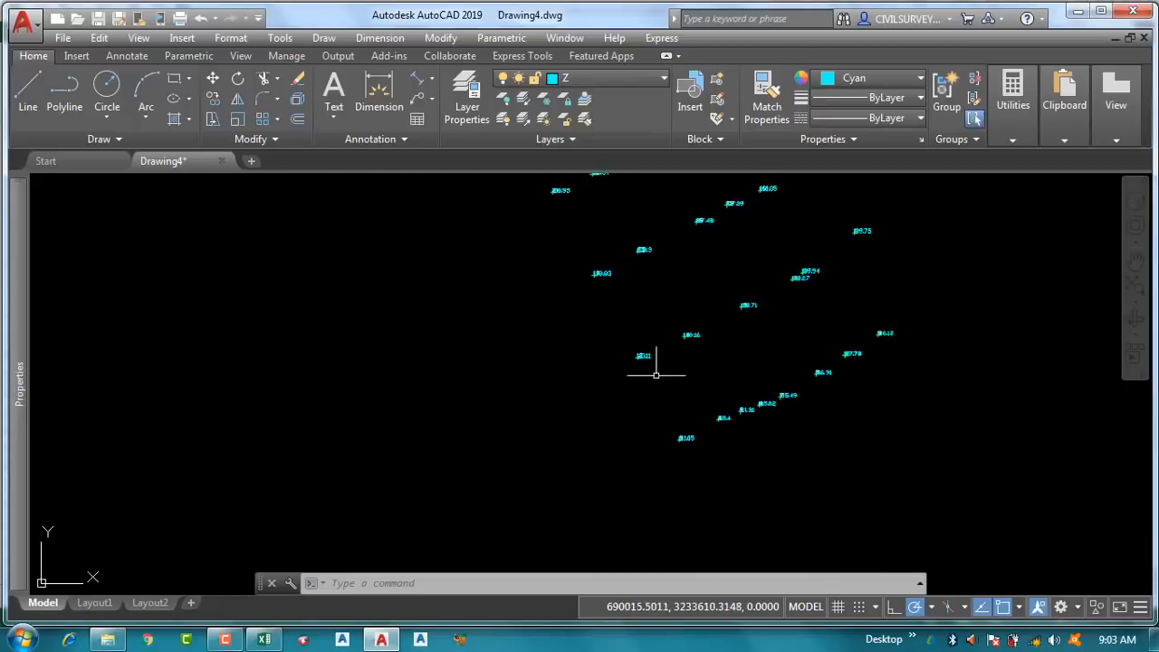
pyautogui.scroll(4, 650, 366)
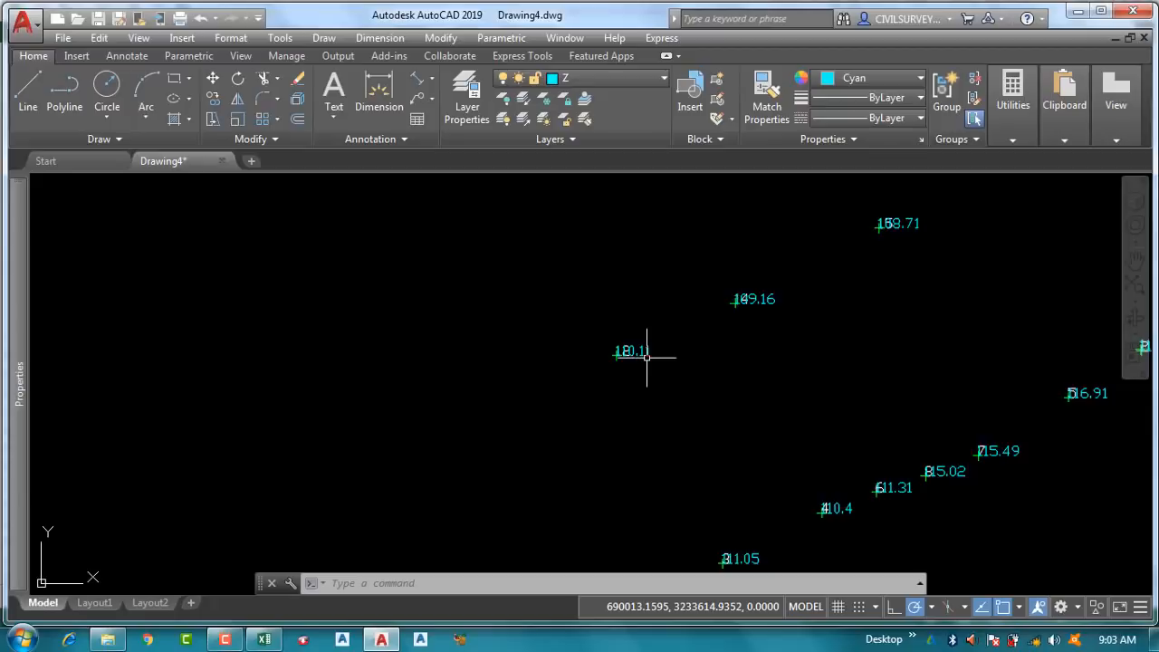
pyautogui.scroll(4, 646, 357)
pyautogui.scroll(-8, 642, 344)
pyautogui.scroll(8, 647, 322)
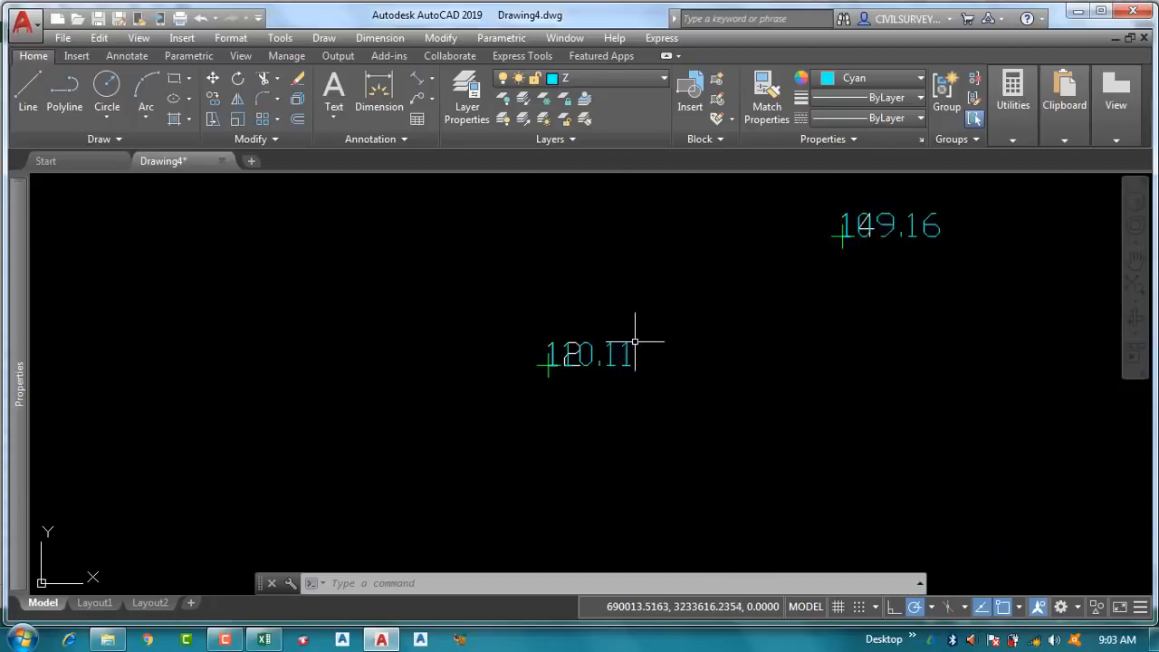
pyautogui.scroll(2, 637, 340)
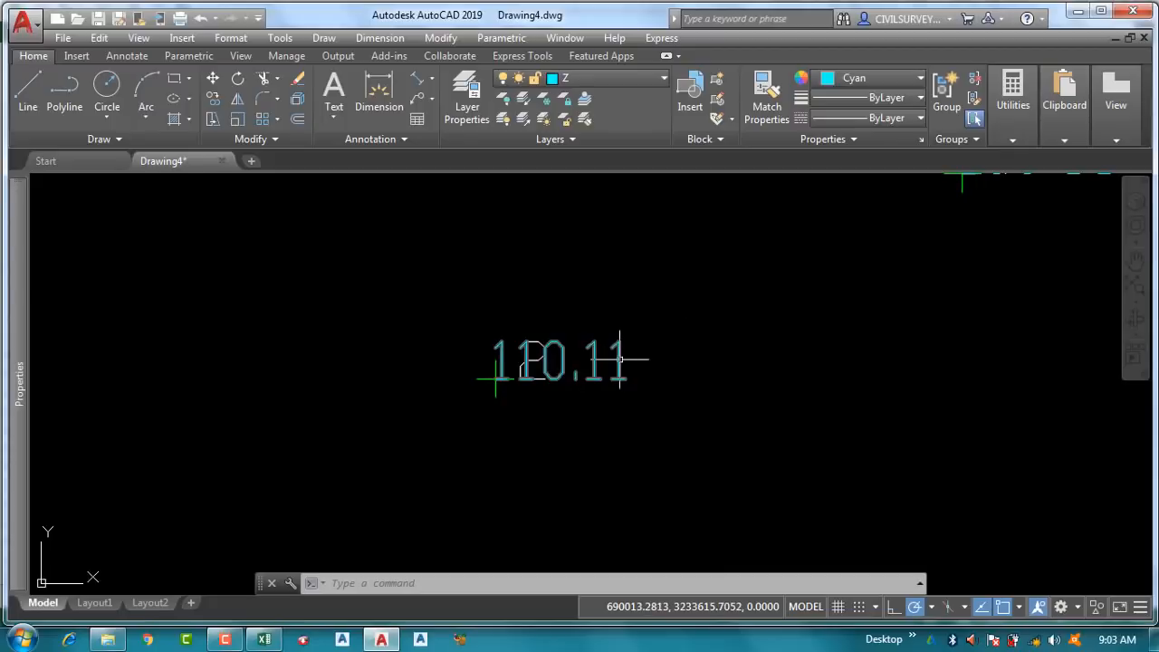
# Select all level texts similar to the 110.11 text at point 12 and move them just below the point names.
pyautogui.click(619, 359)
pyautogui.rightClick(676, 266)
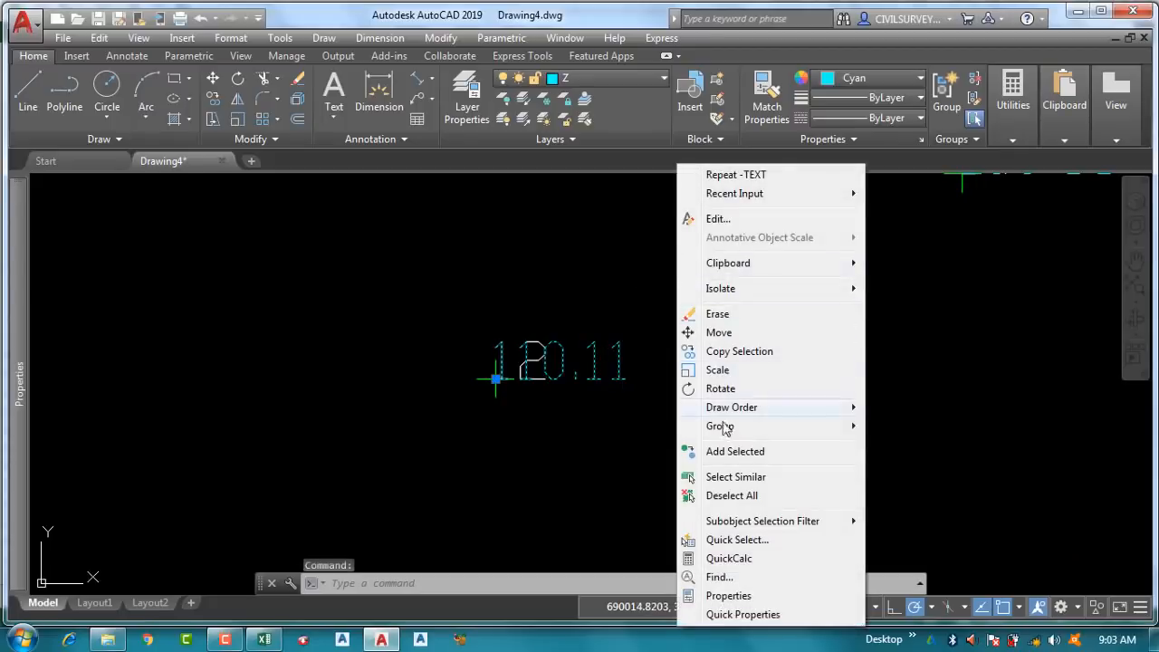
pyautogui.click(732, 477)
pyautogui.scroll(-5, 550, 394)
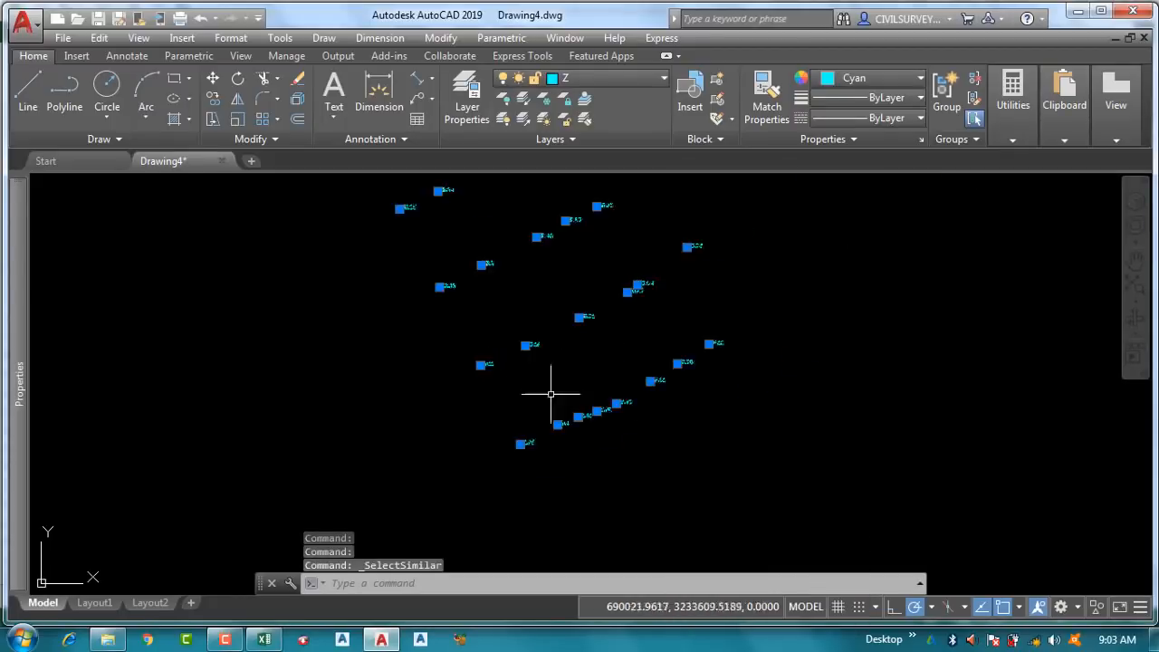
pyautogui.moveTo(535, 348); pyautogui.dragTo(566, 357, button='middle')
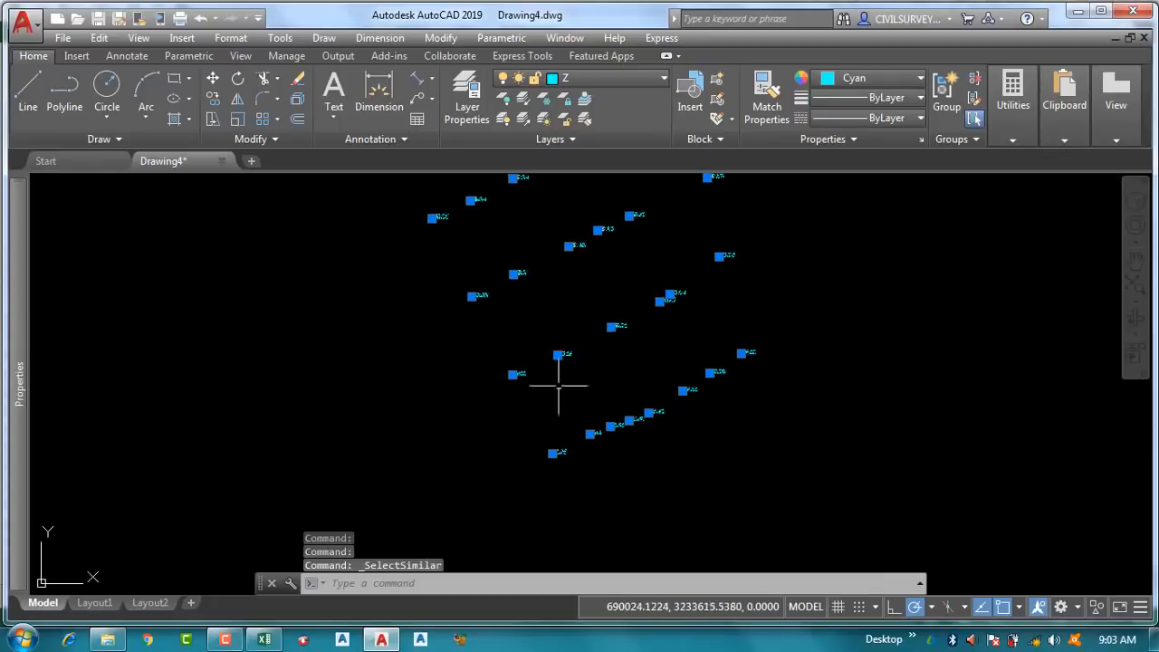
pyautogui.write('m')
pyautogui.press('Return')
pyautogui.scroll(8, 535, 390)
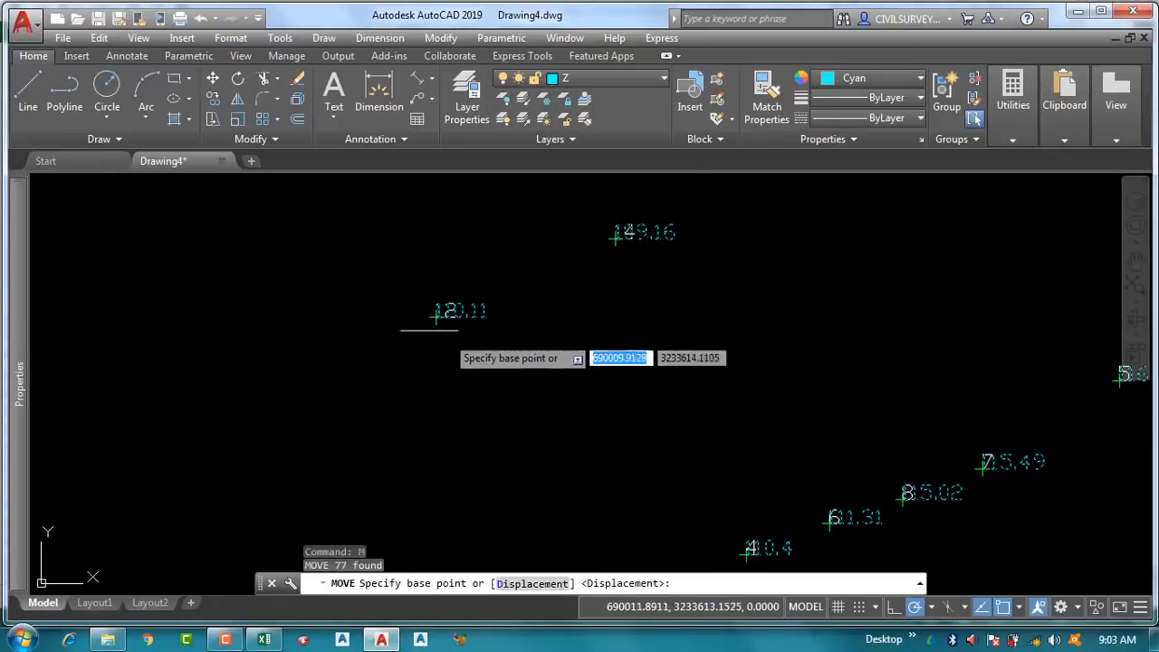
pyautogui.click(425, 277)
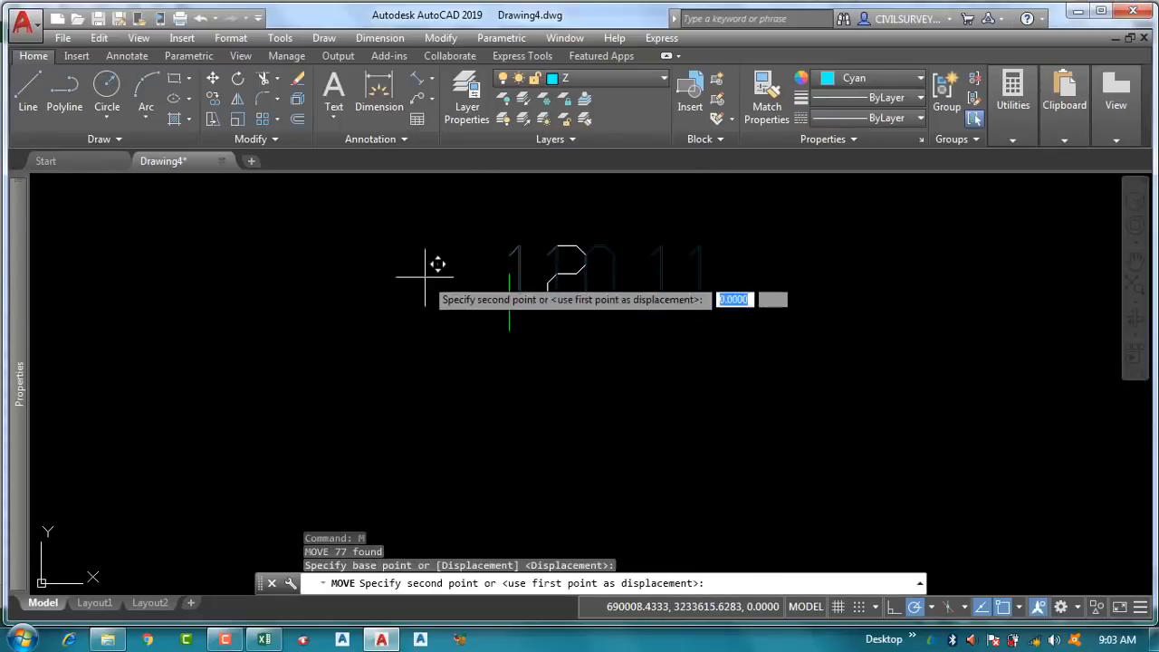
pyautogui.click(444, 330)
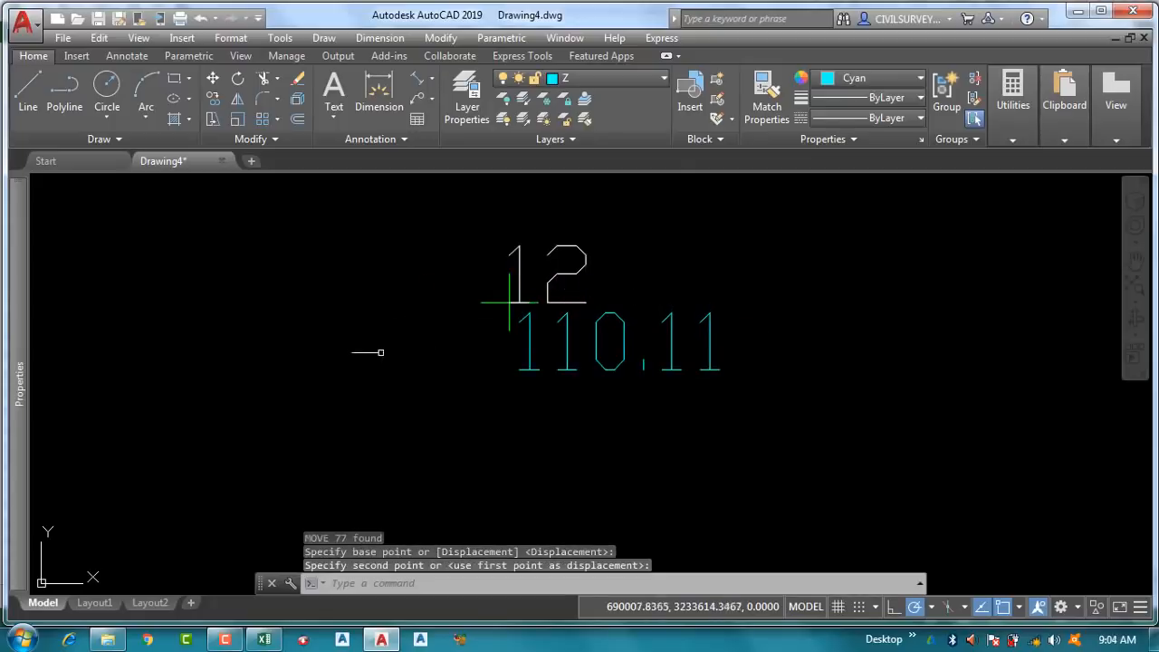
pyautogui.scroll(-6, 480, 288)
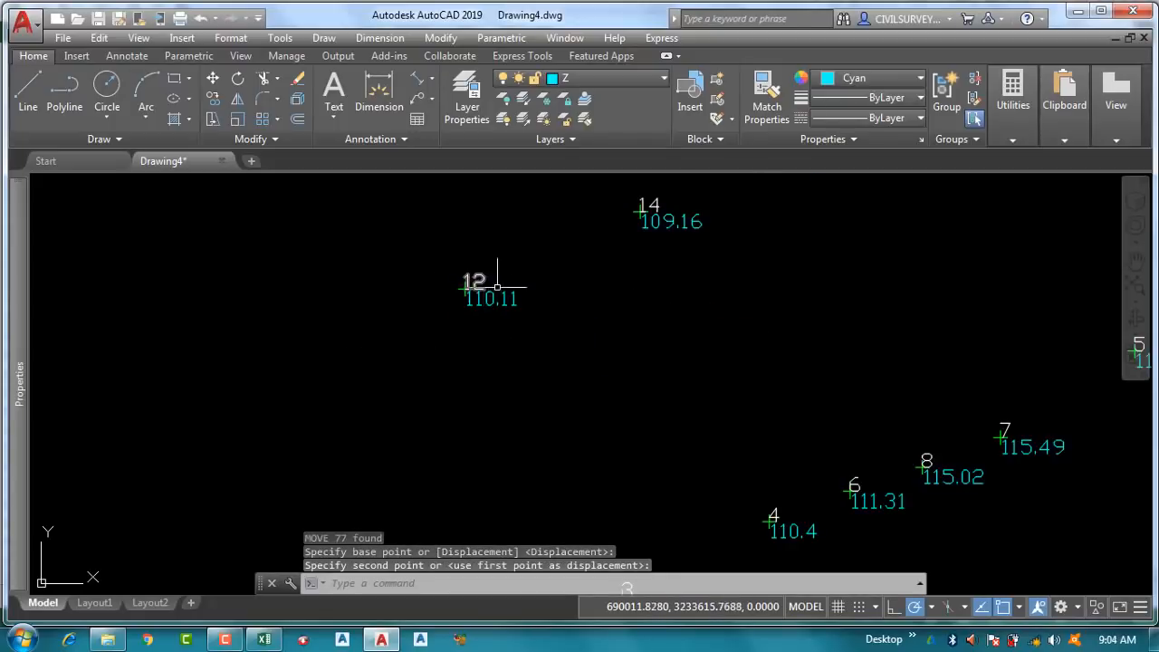
pyautogui.click(263, 639)
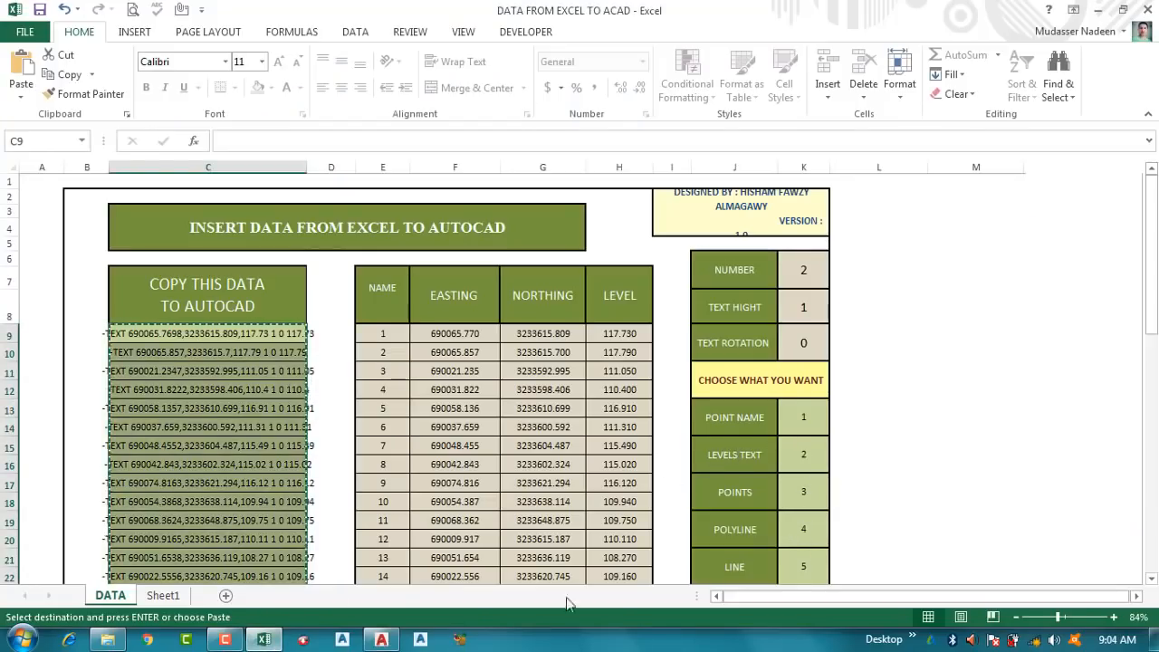
pyautogui.click(381, 639)
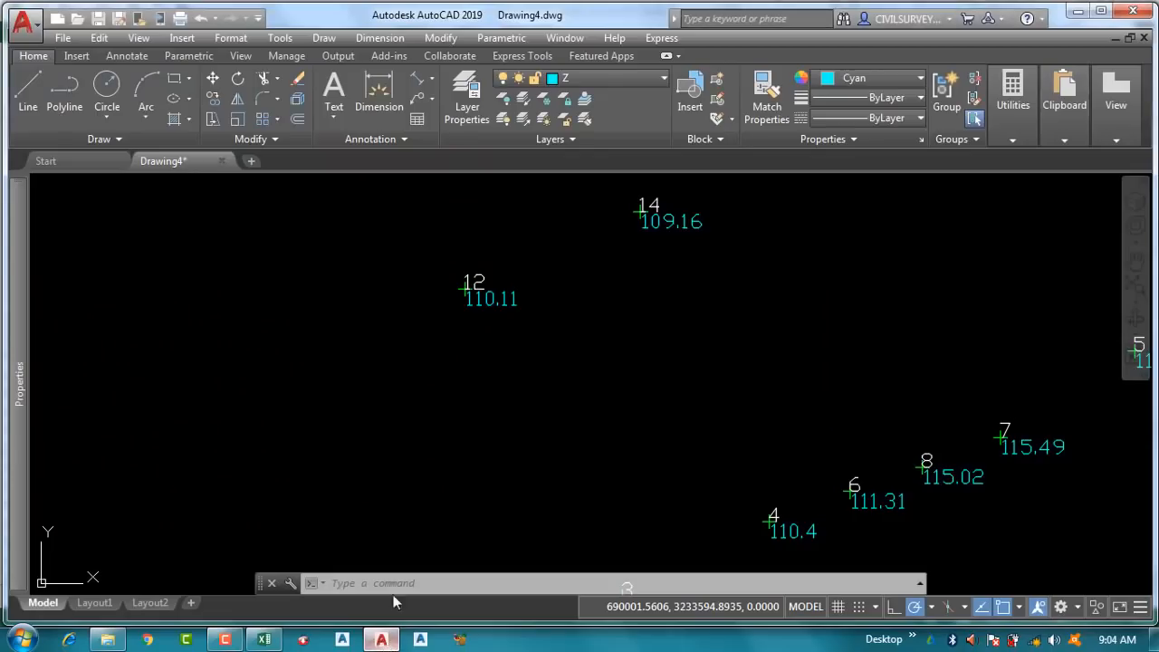
pyautogui.scroll(-6, 637, 322)
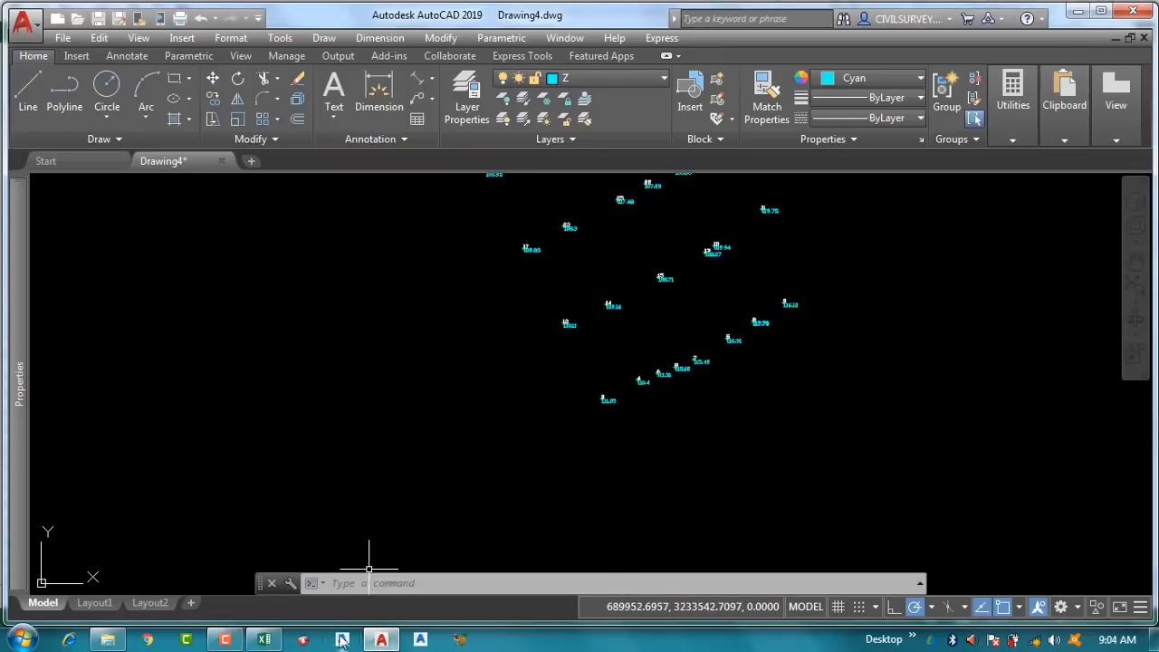
# Switch to Excel and set the NUMBER option to 4 to generate the polyline commands.
pyautogui.click(265, 640)
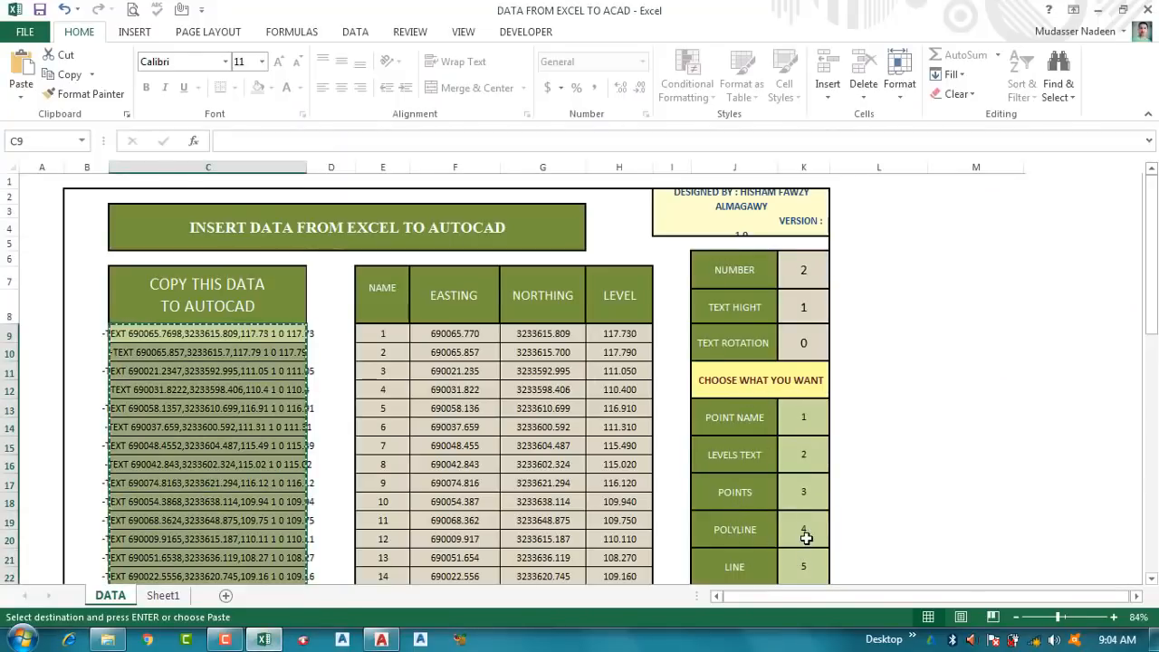
pyautogui.click(807, 269)
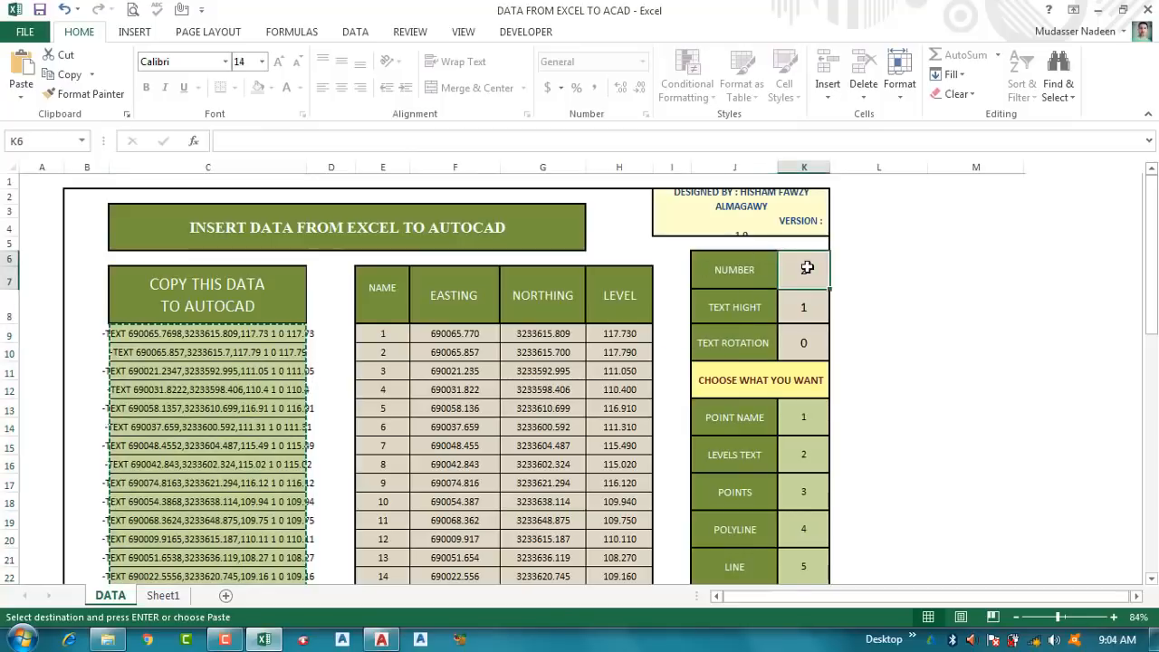
pyautogui.write('4')
pyautogui.press('Return')
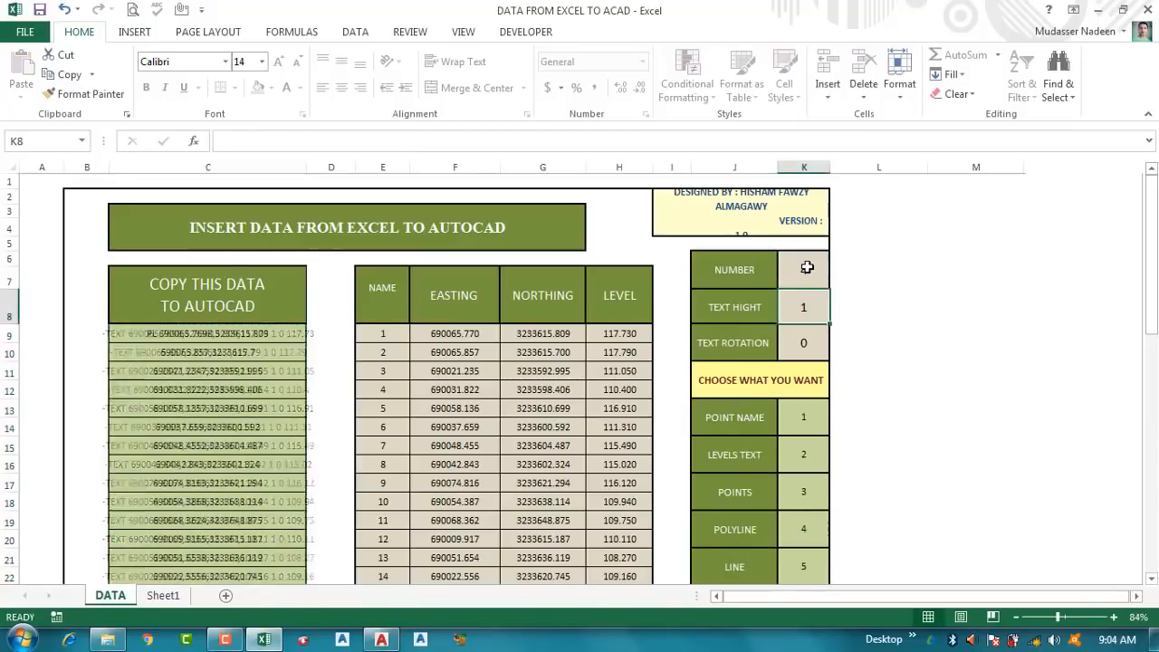
# Copy the generated polyline commands from cell C9 to C85.
pyautogui.moveTo(238, 334)
pyautogui.mouseDown()
pyautogui.moveTo(233, 552)
pyautogui.moveTo(244, 619)
pyautogui.moveTo(256, 553)
pyautogui.moveTo(241, 332)
pyautogui.mouseUp()
pyautogui.rightClick(259, 242)
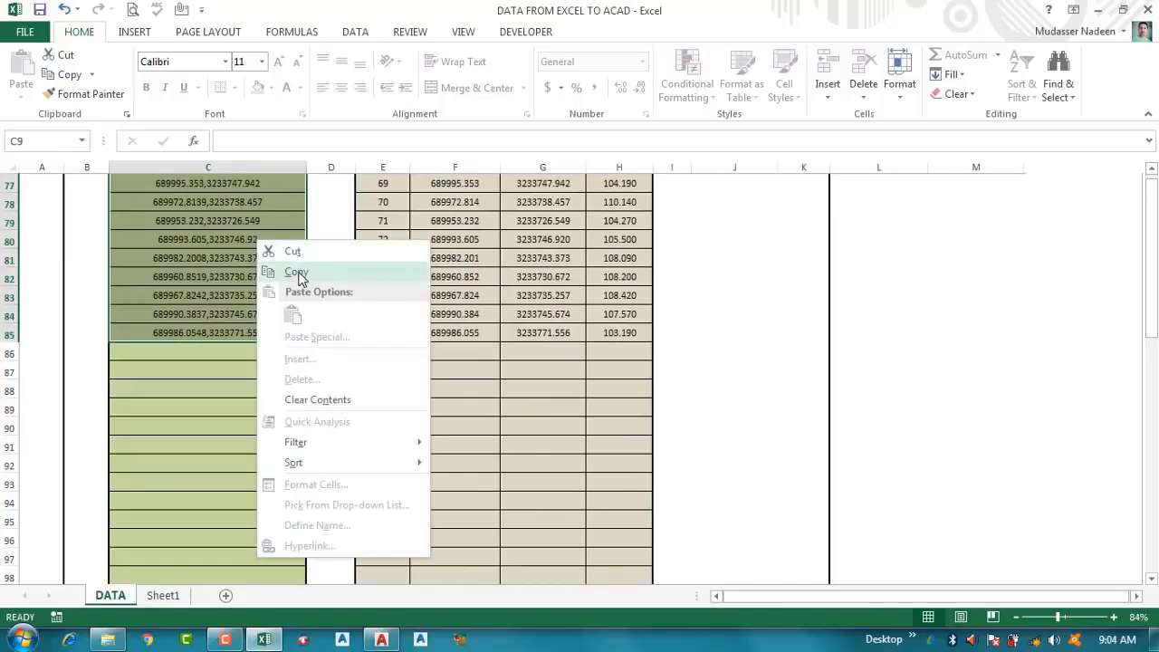
pyautogui.click(296, 272)
pyautogui.scroll(20, 306, 535)
# Switch to AutoCAD, make layer POL current and set the current object colour to Green.
pyautogui.click(381, 639)
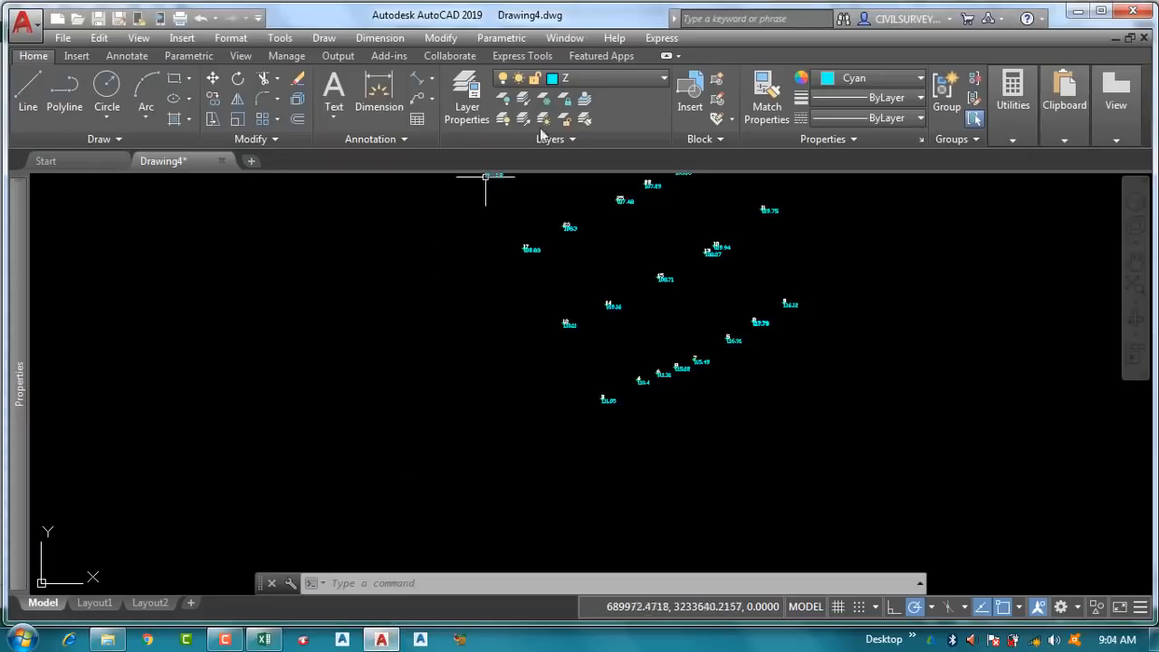
pyautogui.click(638, 78)
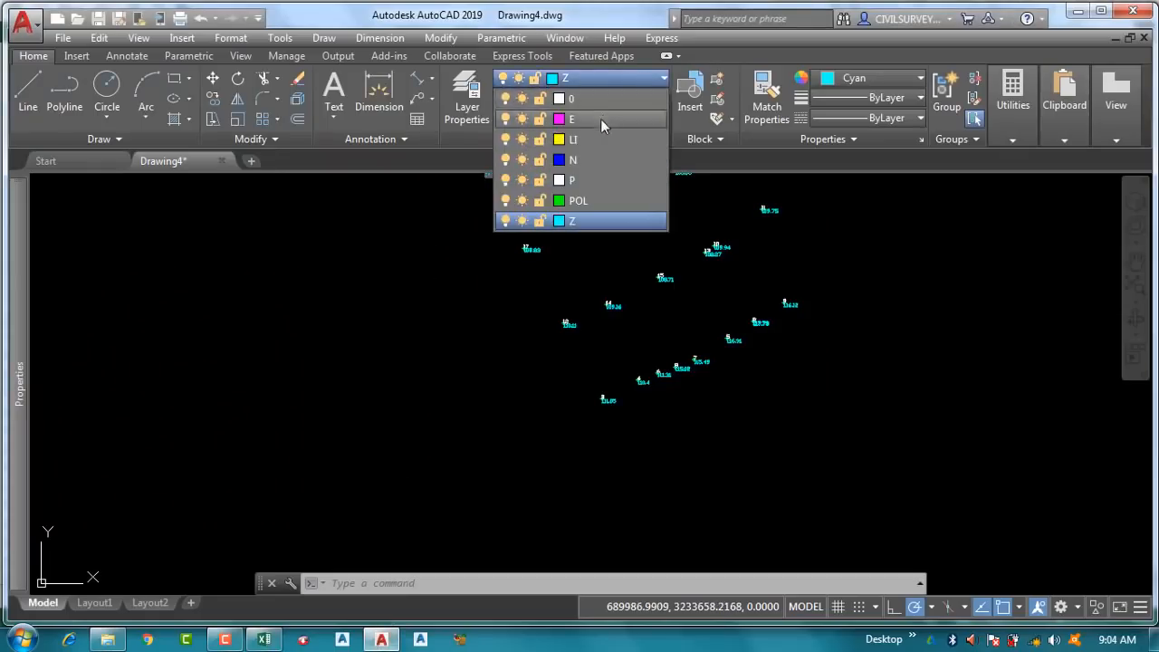
pyautogui.click(579, 201)
pyautogui.click(586, 203)
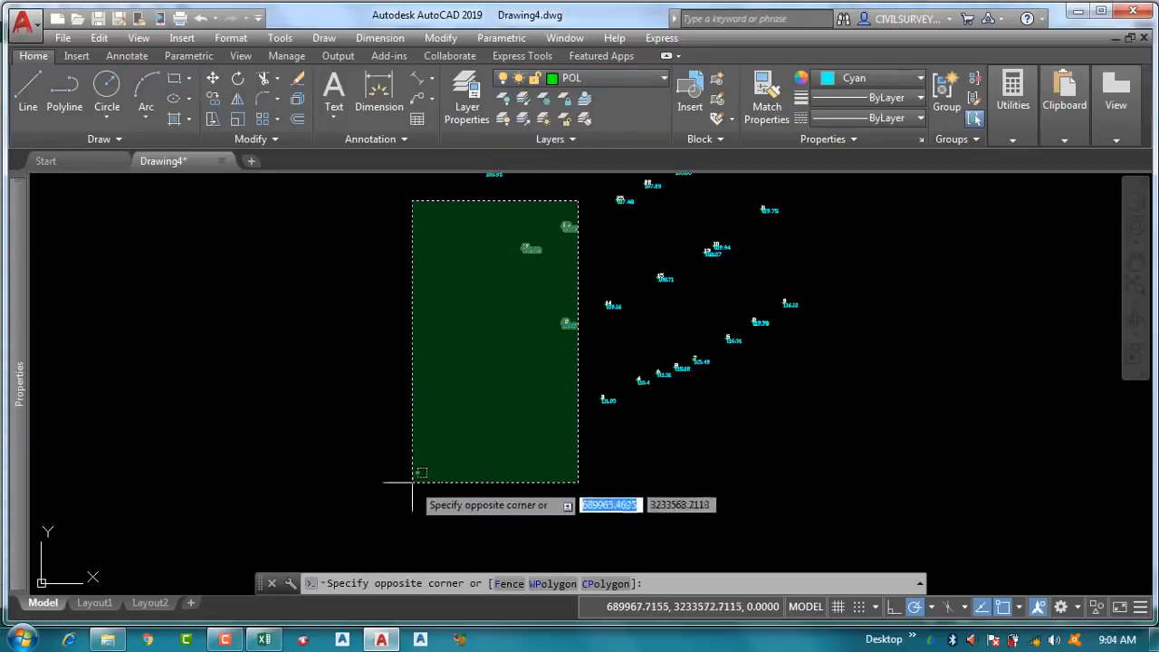
pyautogui.click(580, 208)
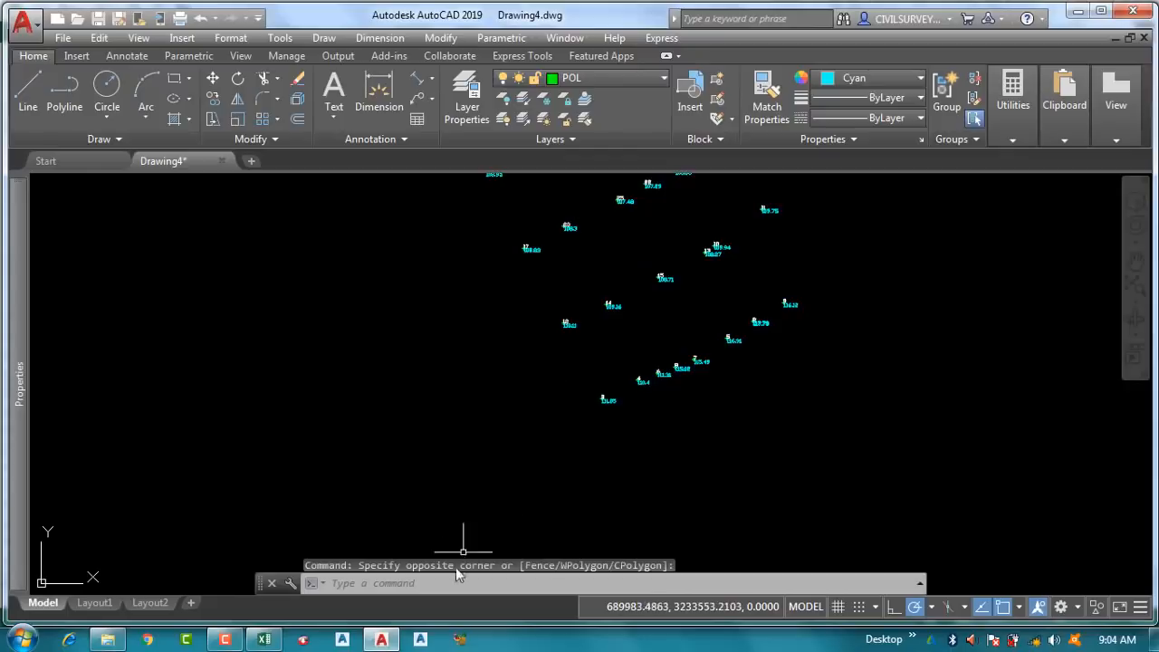
pyautogui.click(874, 78)
pyautogui.click(856, 250)
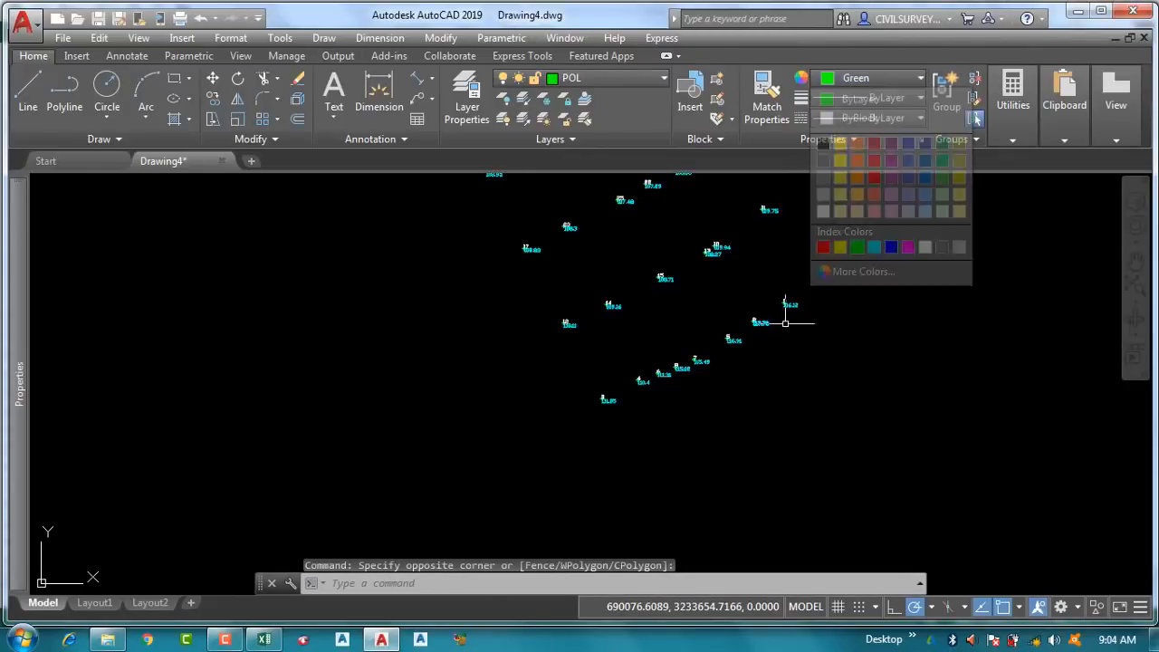
# Paste the copied polyline commands at the command line to draw a polyline through the points, and end the command.
pyautogui.click(375, 588)
pyautogui.rightClick(375, 587)
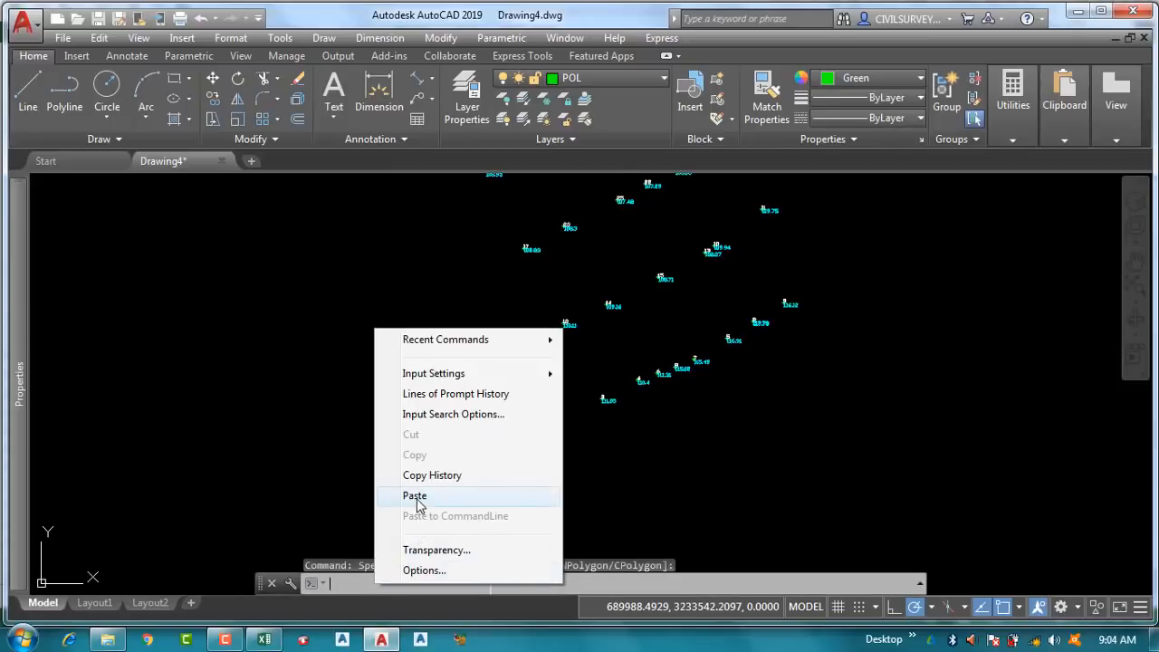
pyautogui.click(417, 496)
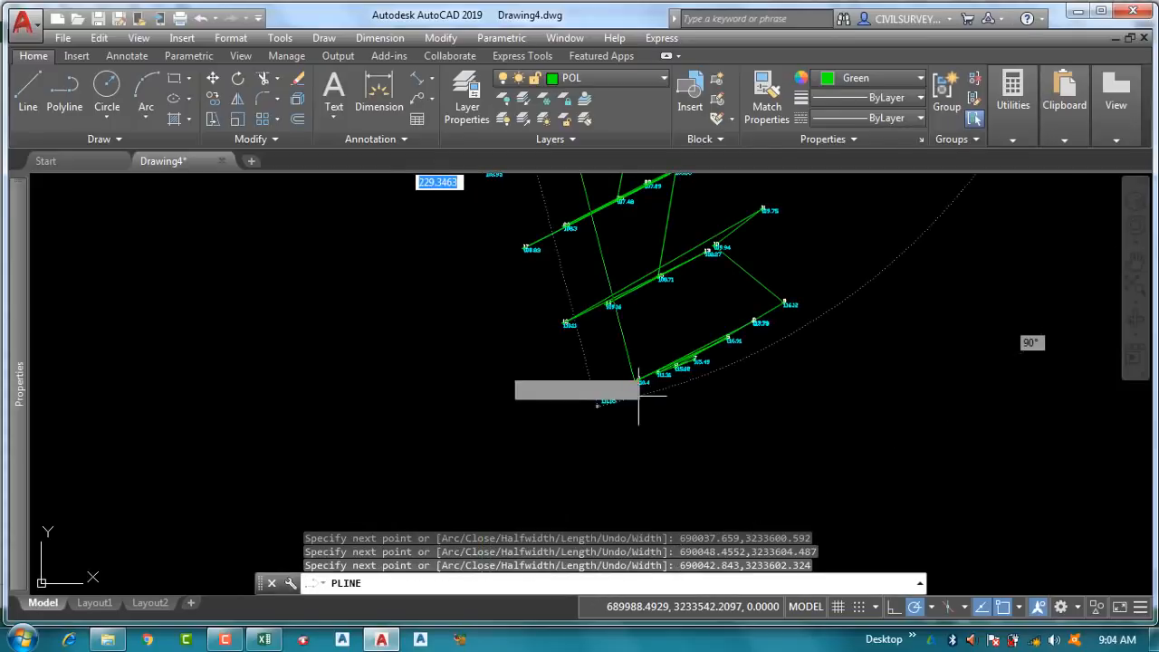
pyautogui.press('Escape')
# Examine how the green polyline connects the survey points, close up around points 50 to 76 and across the site.
pyautogui.scroll(-1, 535, 274)
pyautogui.moveTo(602, 380); pyautogui.dragTo(688, 527, button='middle')
pyautogui.scroll(6, 621, 224)
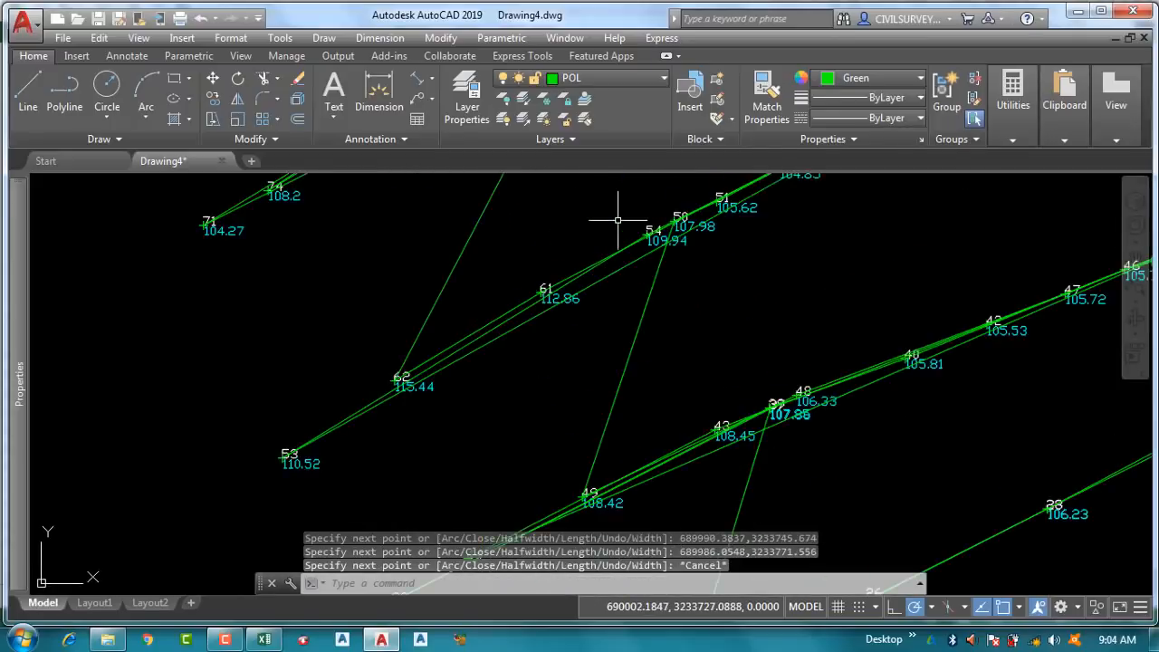
pyautogui.scroll(-2, 439, 284)
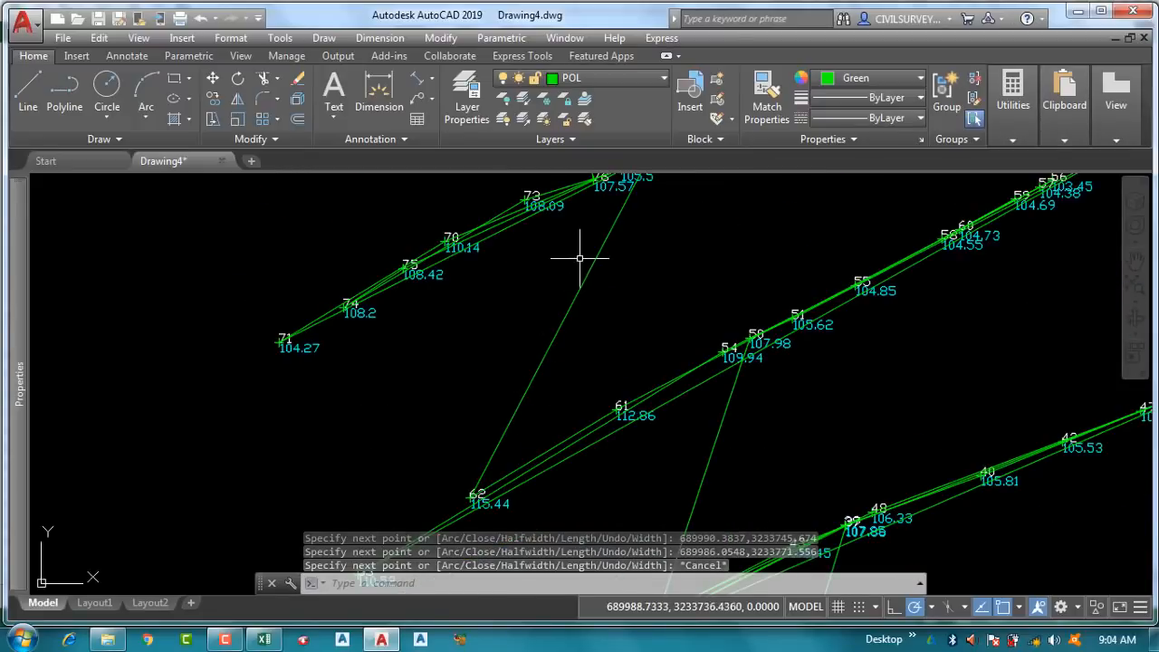
pyautogui.scroll(-4, 594, 254)
pyautogui.scroll(5, 641, 207)
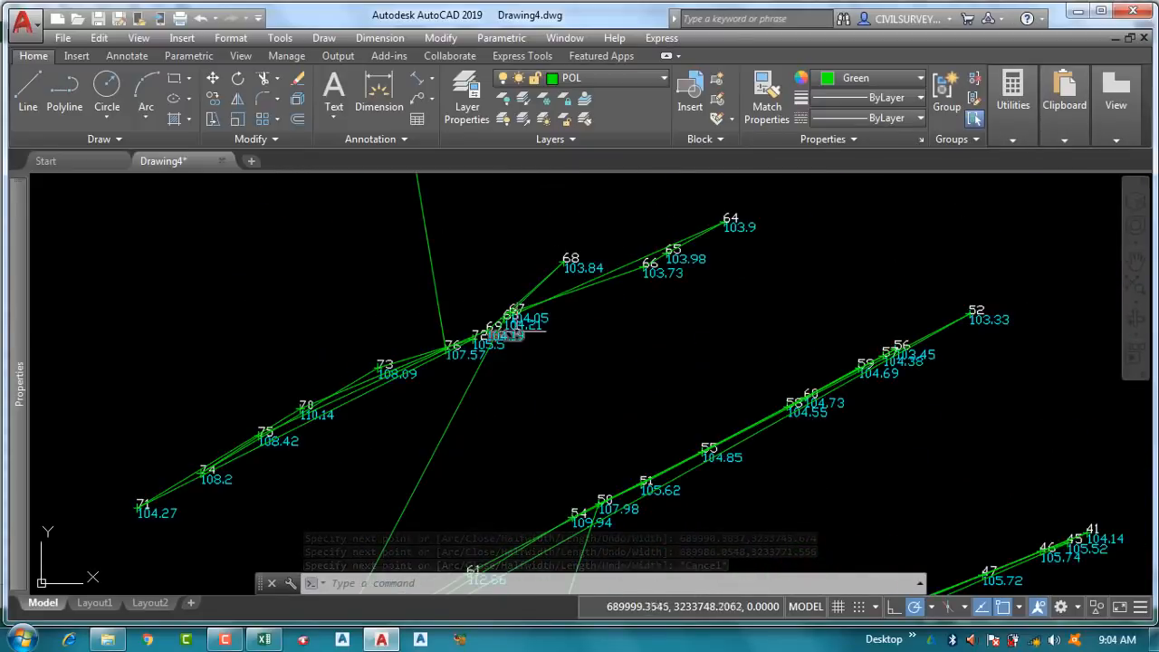
pyautogui.scroll(-7, 527, 271)
pyautogui.scroll(4, 530, 369)
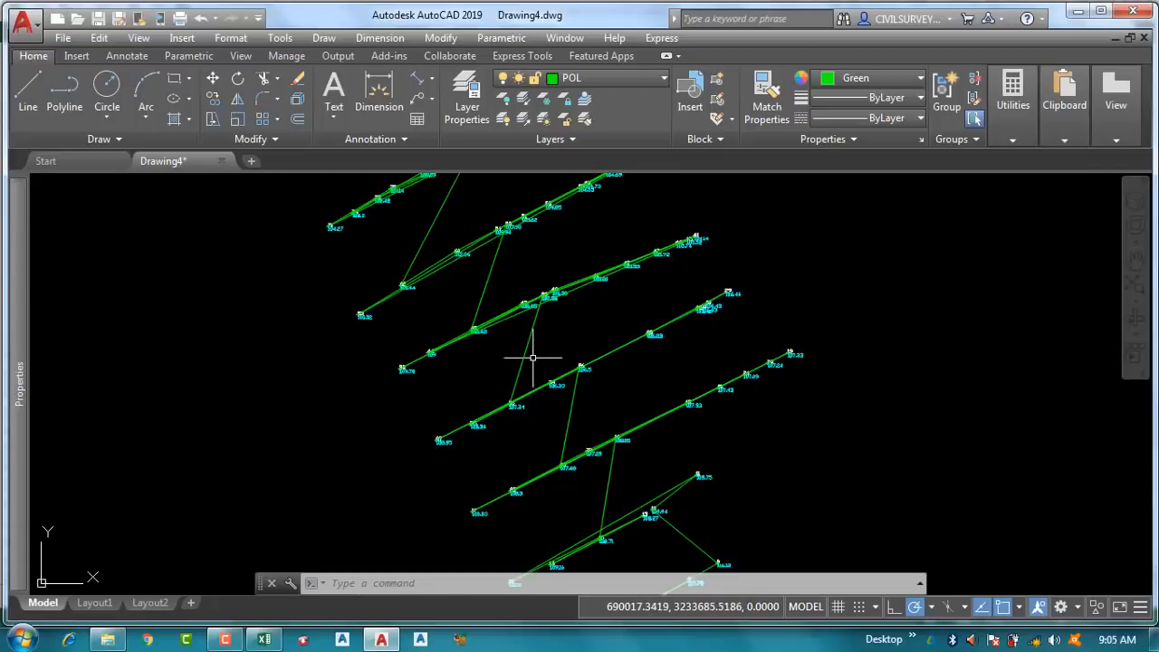
# Switch to Excel, cancel the pending copy of the polyline data and check the numbered output options.
pyautogui.click(263, 639)
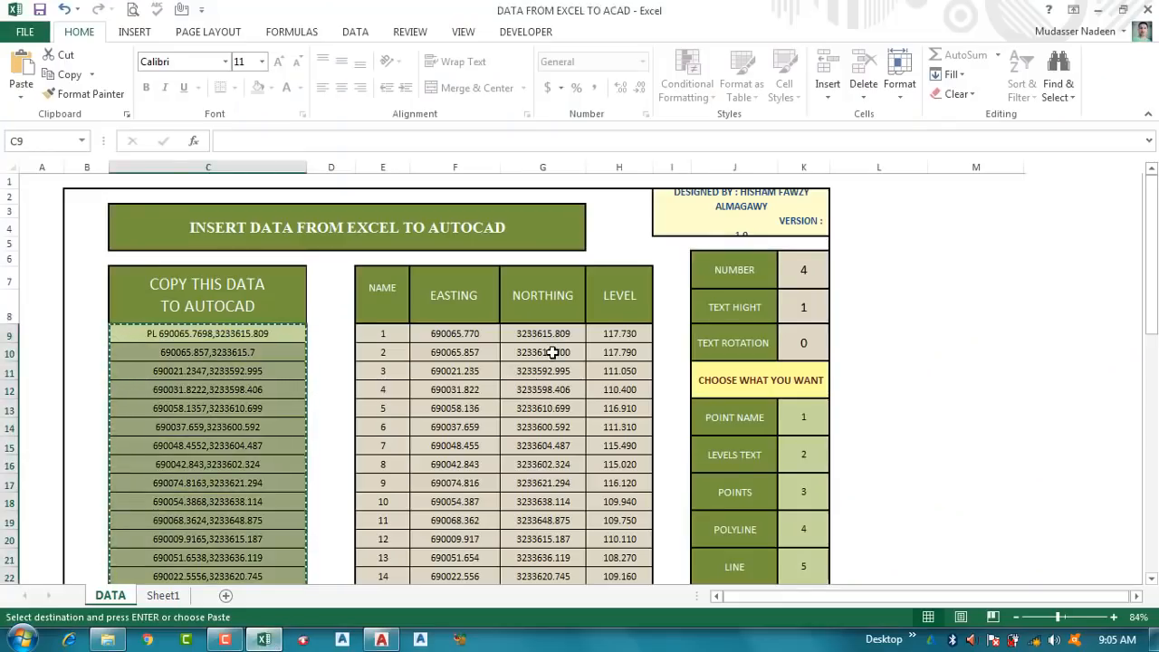
pyautogui.press('Escape')
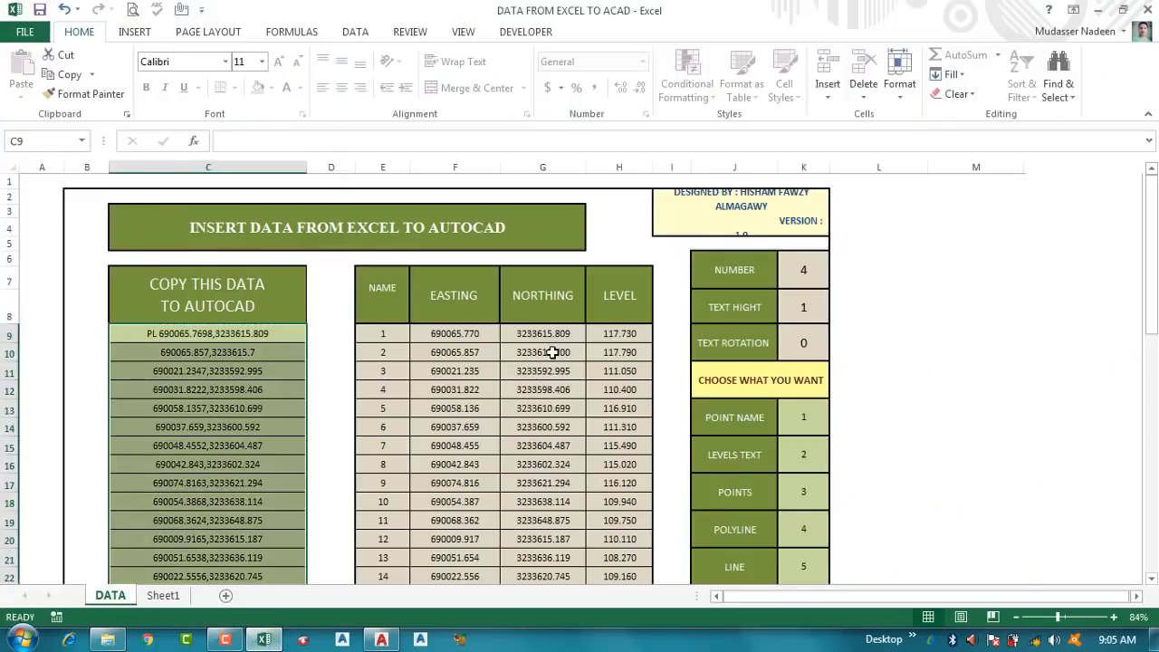
pyautogui.scroll(-1, 634, 412)
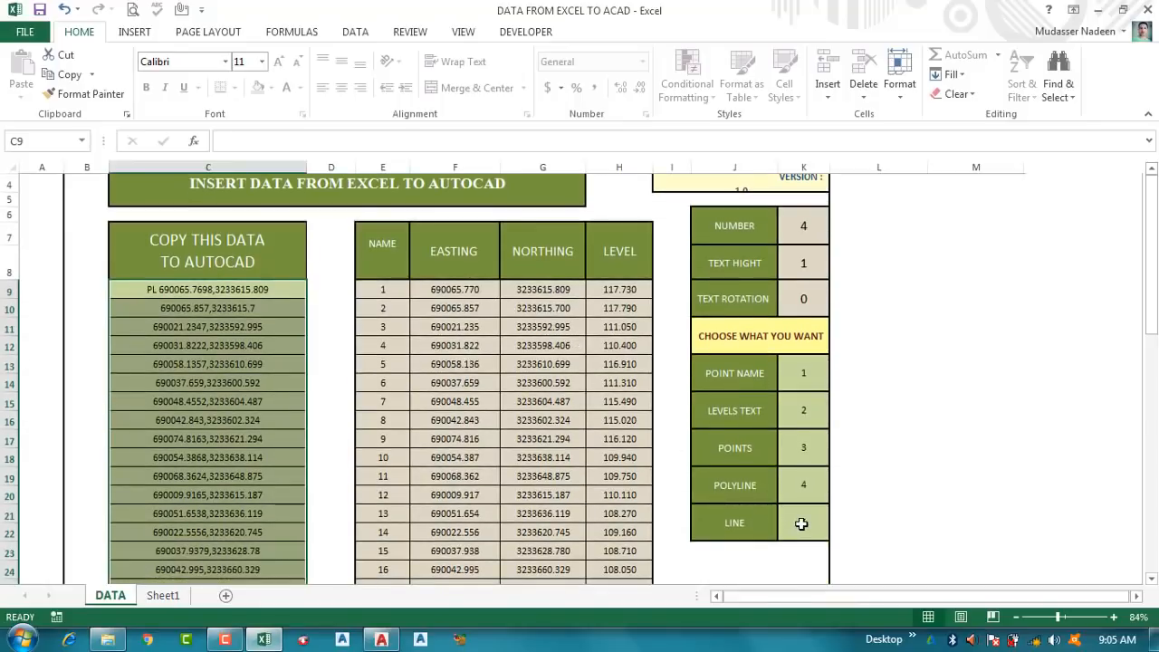
# Switch to AutoCAD and erase the green polyline, leaving the points, names and levels in place.
pyautogui.click(382, 640)
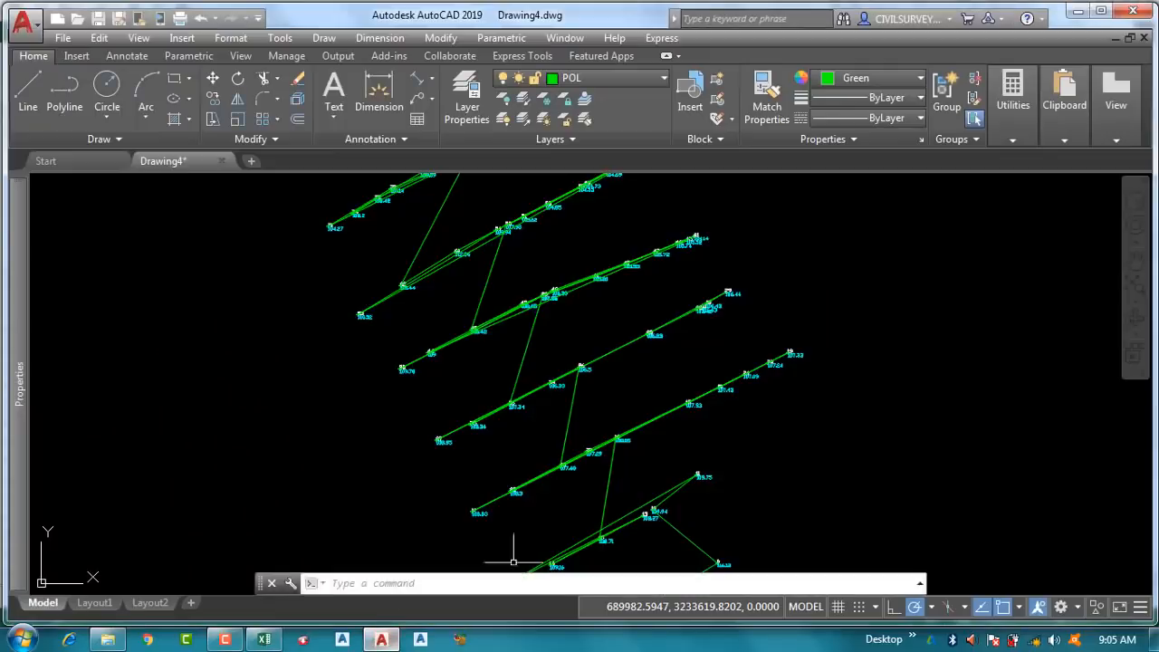
pyautogui.scroll(-2, 711, 350)
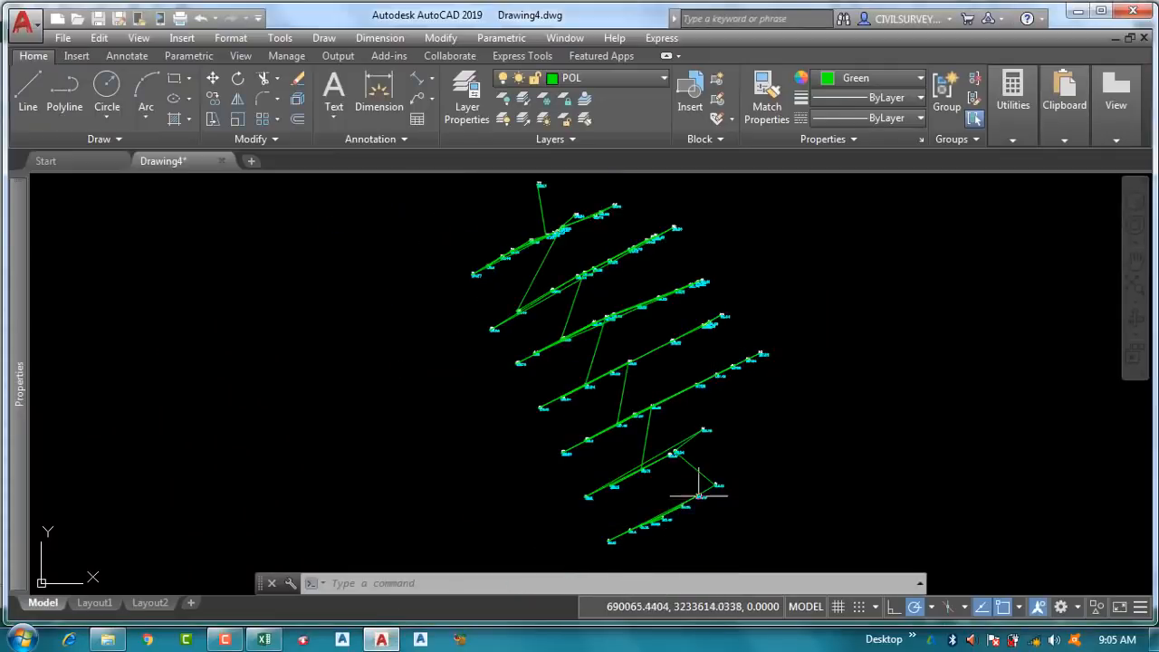
pyautogui.hotkey('ctrl', 'a')
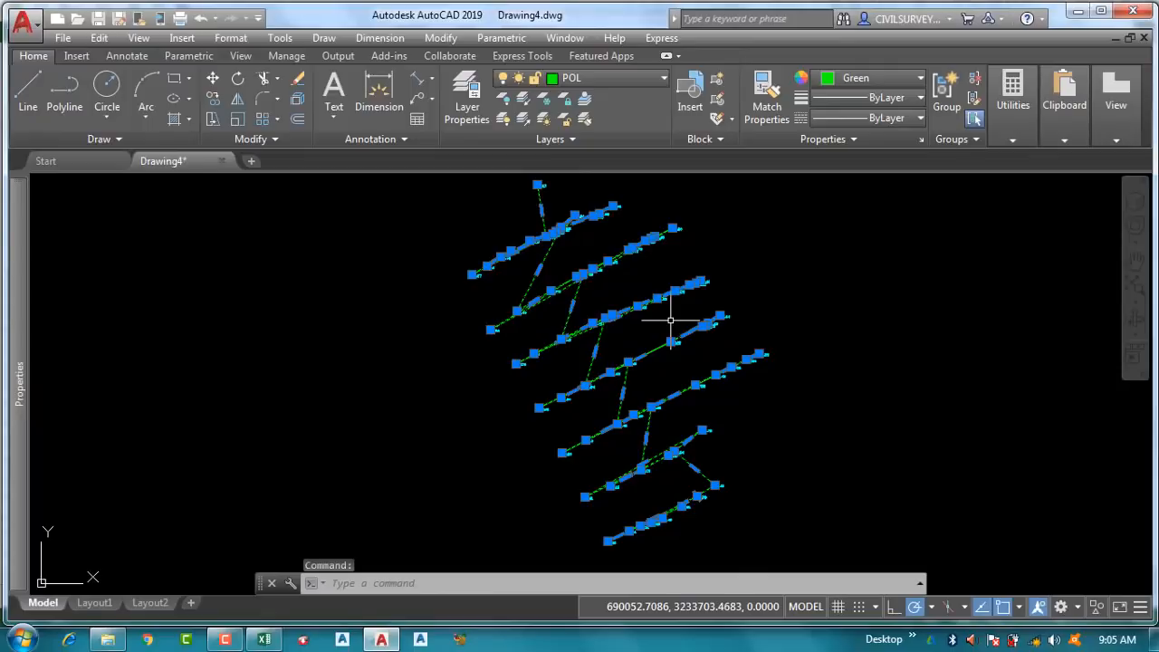
pyautogui.press('Delete')
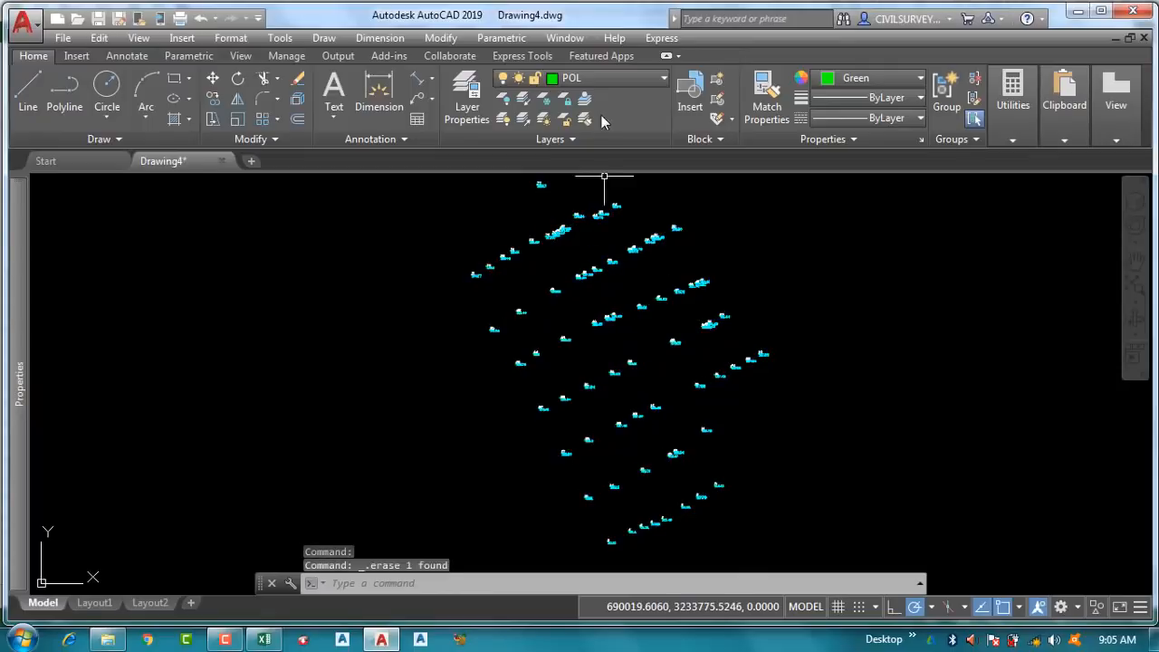
# Switch to Excel and set the NUMBER option to 5 to generate the line data.
pyautogui.click(234, 641)
pyautogui.click(234, 641)
pyautogui.click(263, 639)
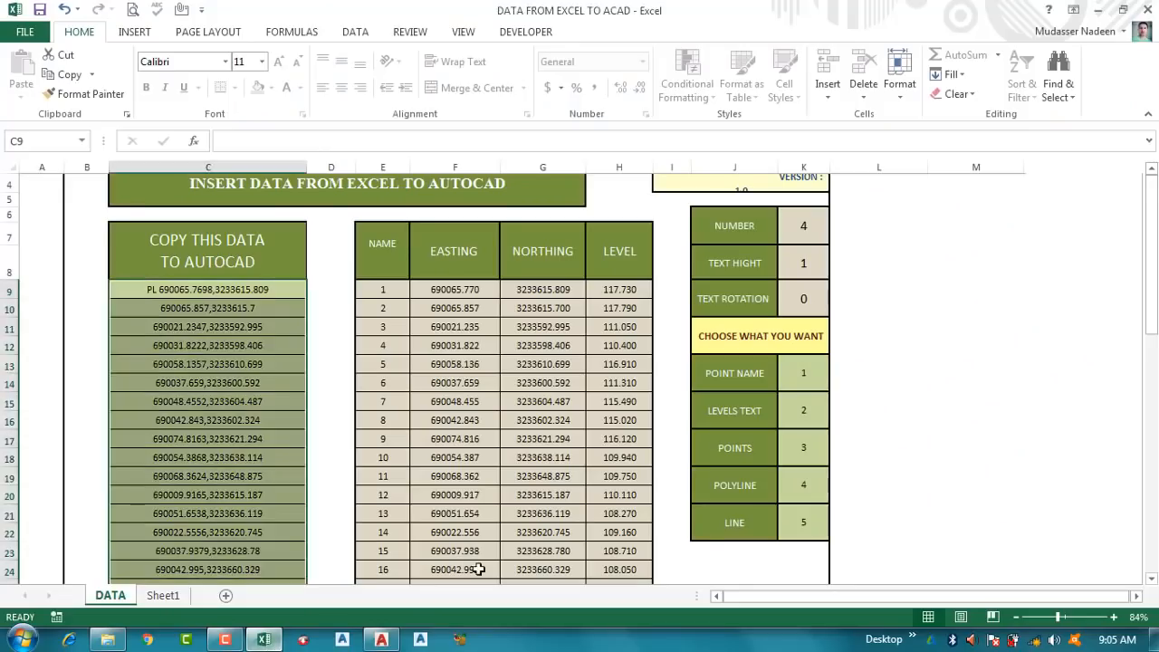
pyautogui.click(807, 227)
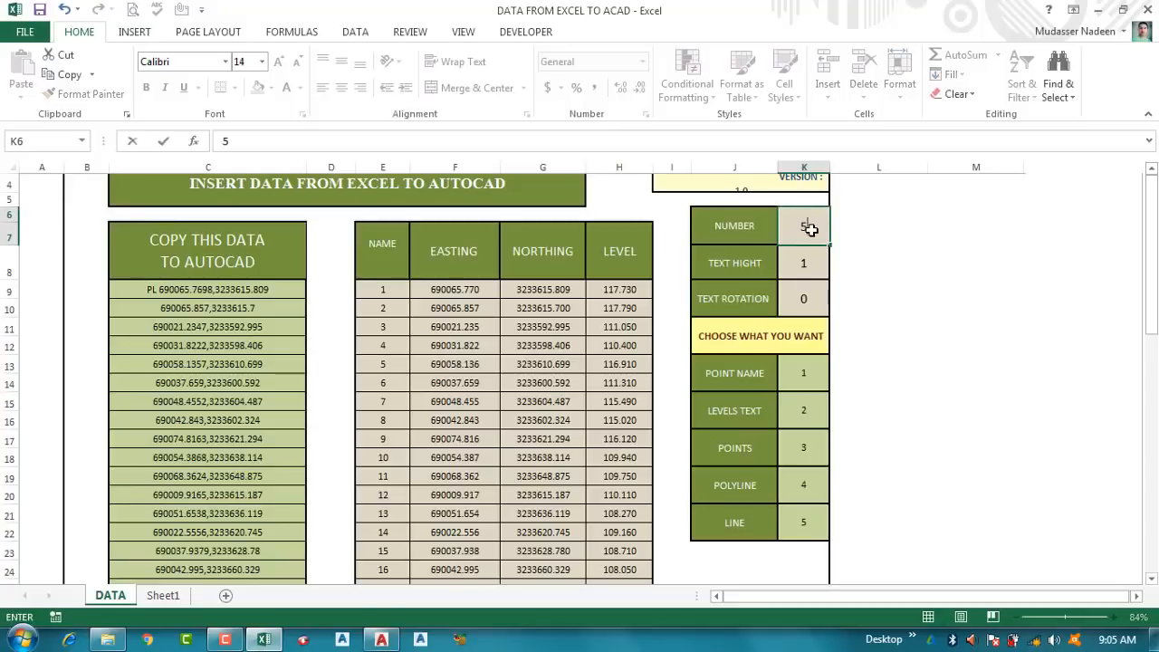
pyautogui.write('5')
pyautogui.press('Return')
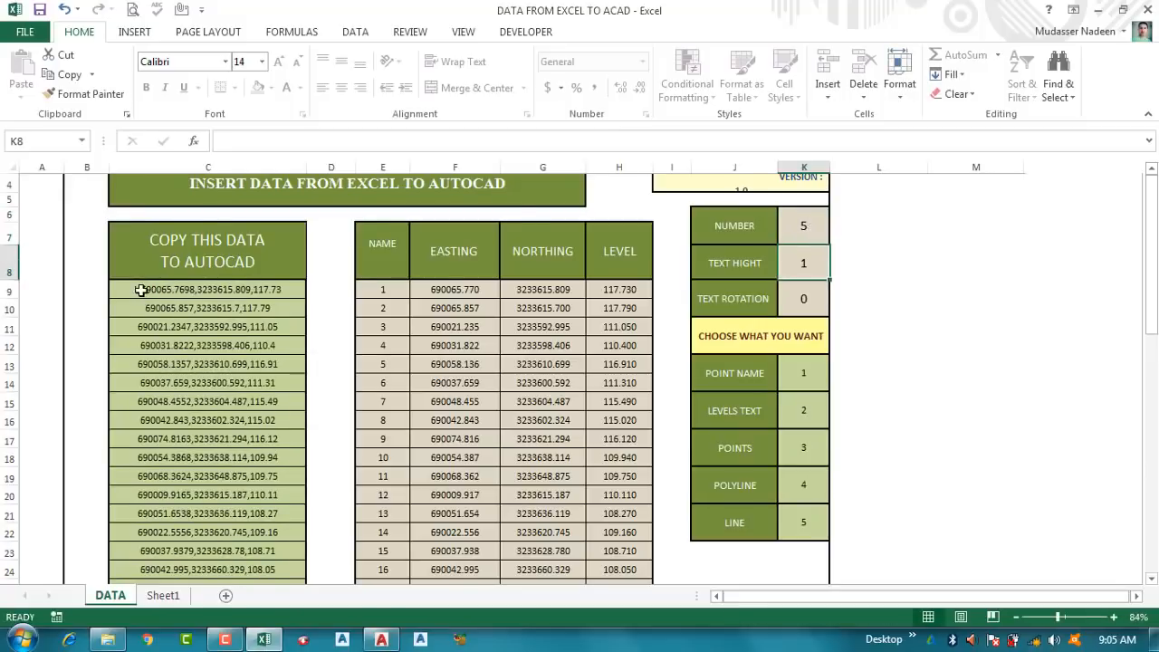
# Copy the generated line data in the COPY THIS DATA TO AUTOCAD column, starting from cell C9.
pyautogui.moveTo(140, 289); pyautogui.dragTo(233, 354)
pyautogui.rightClick(226, 263)
pyautogui.click(260, 293)
pyautogui.scroll(20, 267, 385)
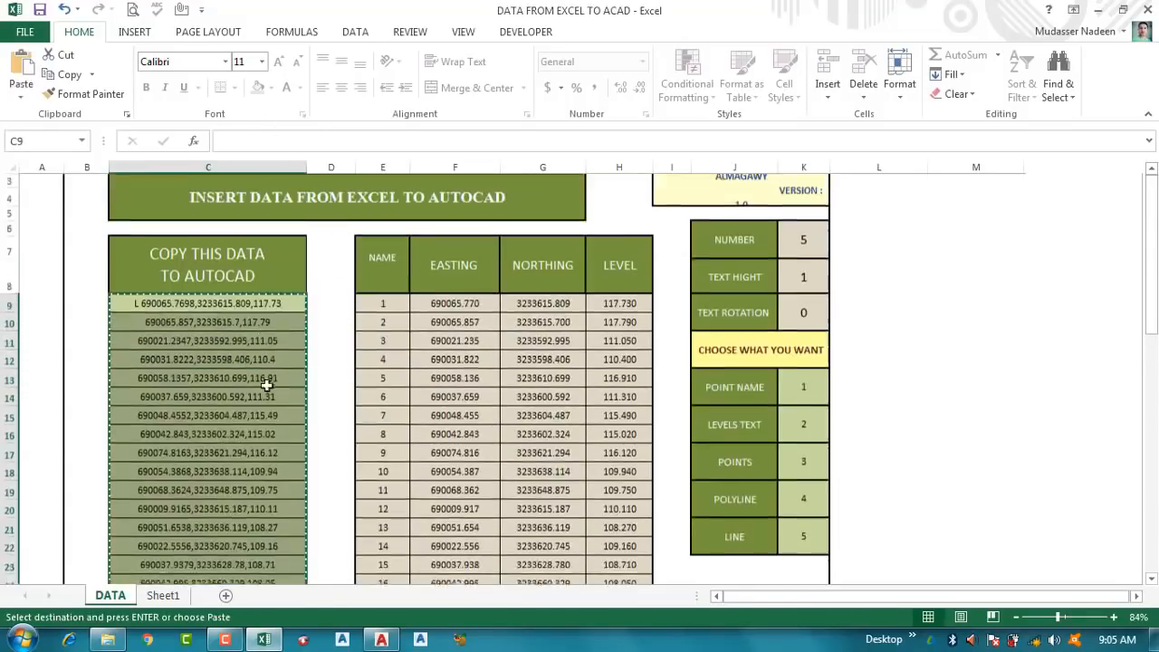
pyautogui.scroll(1, 267, 385)
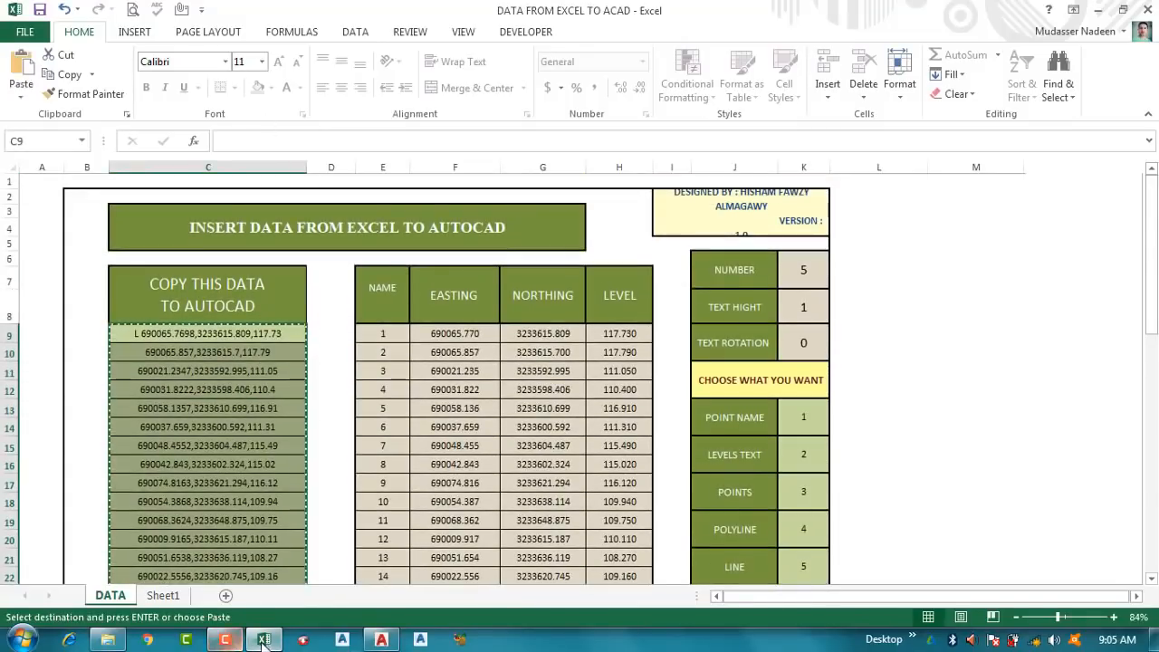
# Switch to AutoCAD, make LI the current layer and set the object color to Yellow.
pyautogui.click(381, 639)
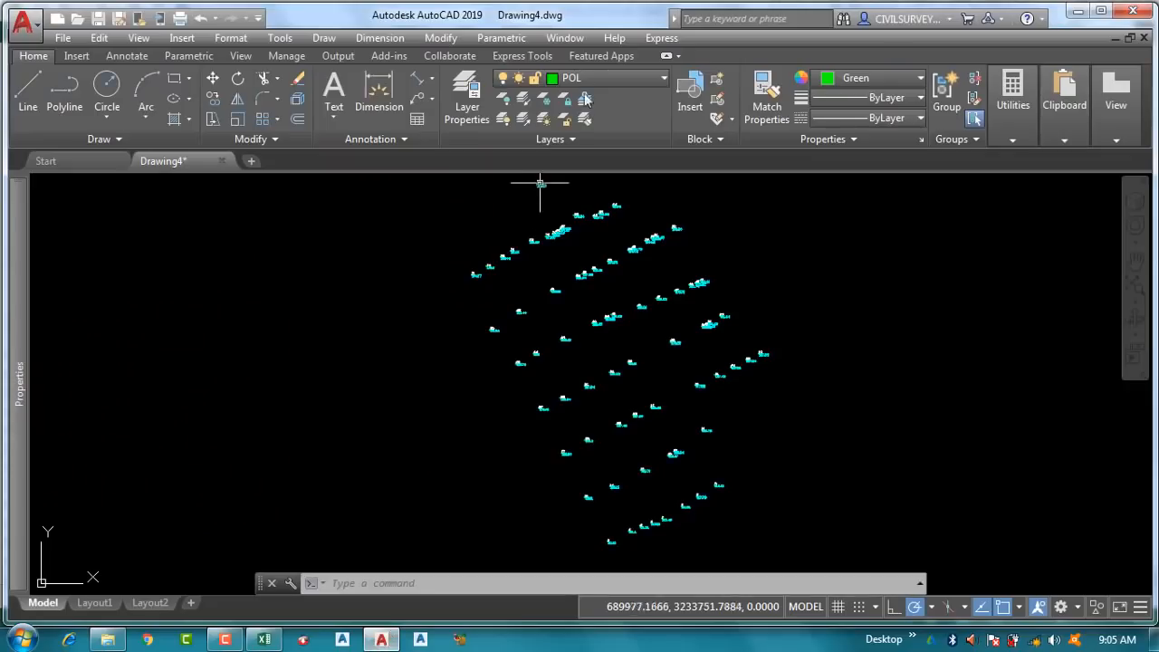
pyautogui.click(631, 80)
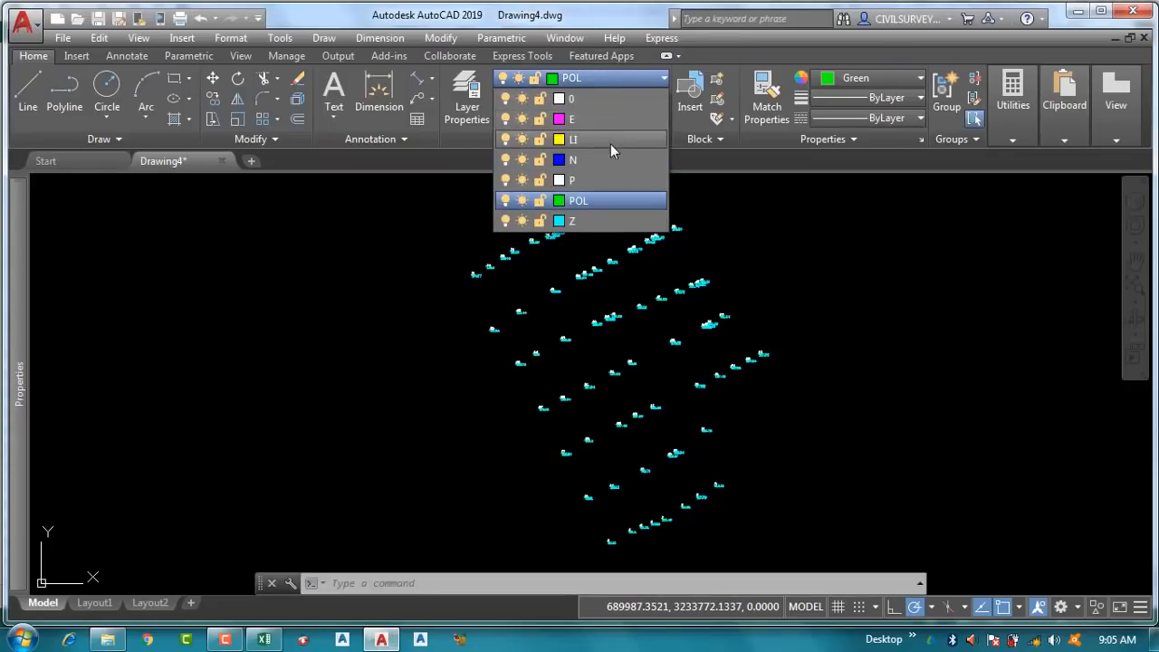
pyautogui.click(599, 140)
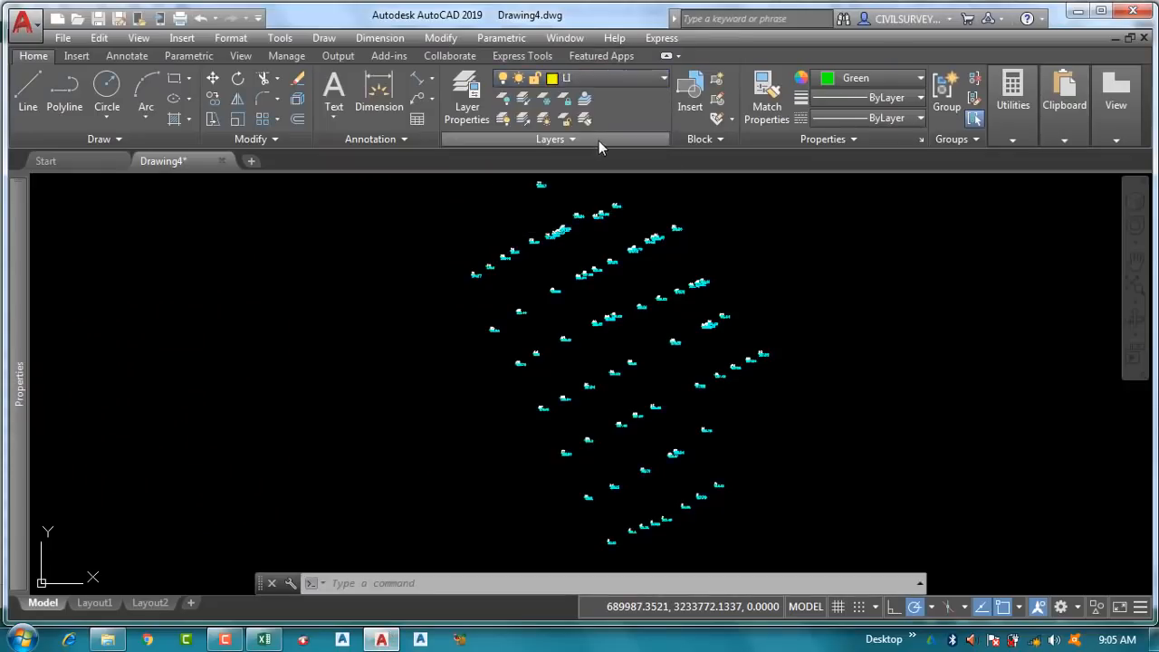
pyautogui.click(871, 79)
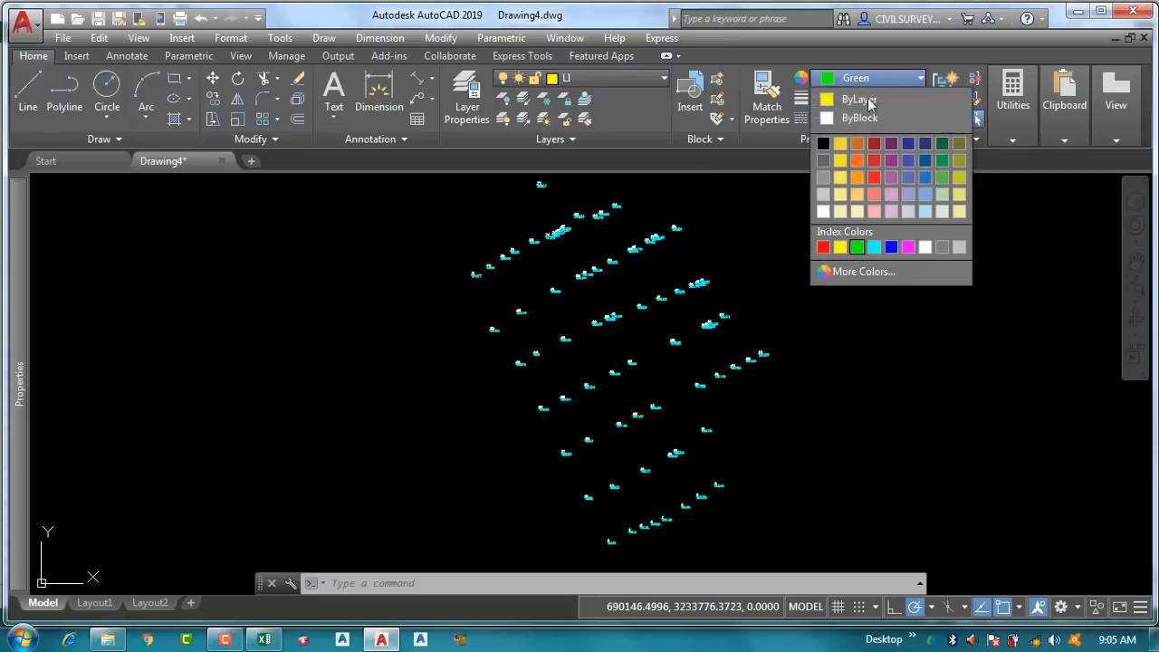
pyautogui.click(841, 247)
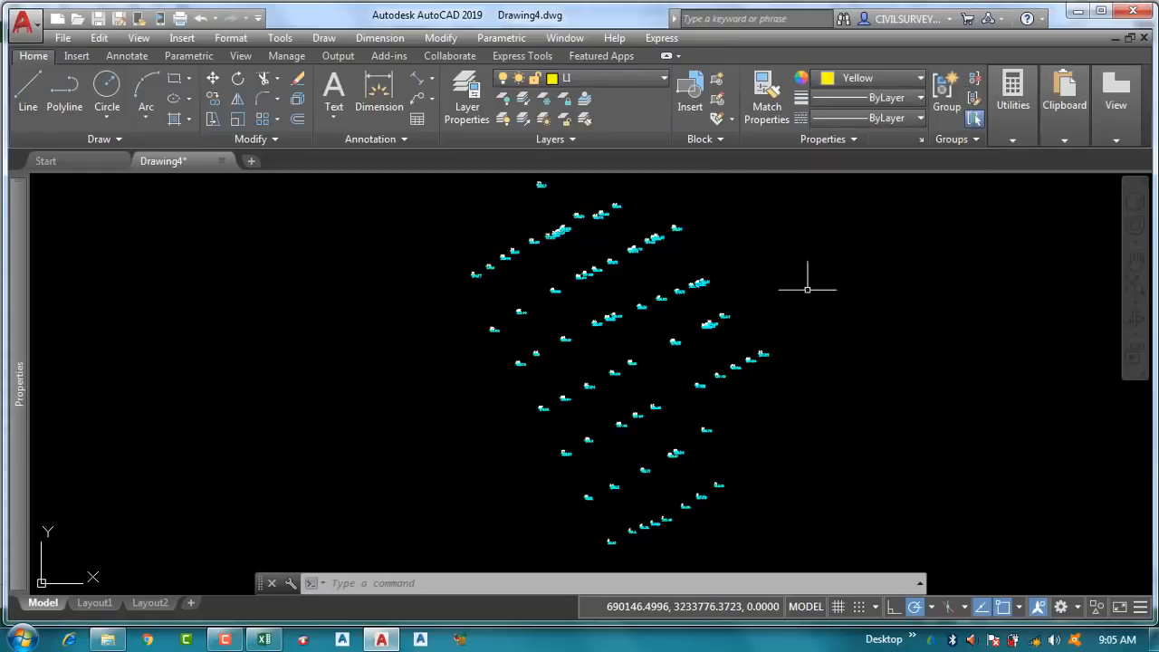
# Paste the copied line data into the command line to draw the lines through the survey points, and end the command.
pyautogui.rightClick(448, 585)
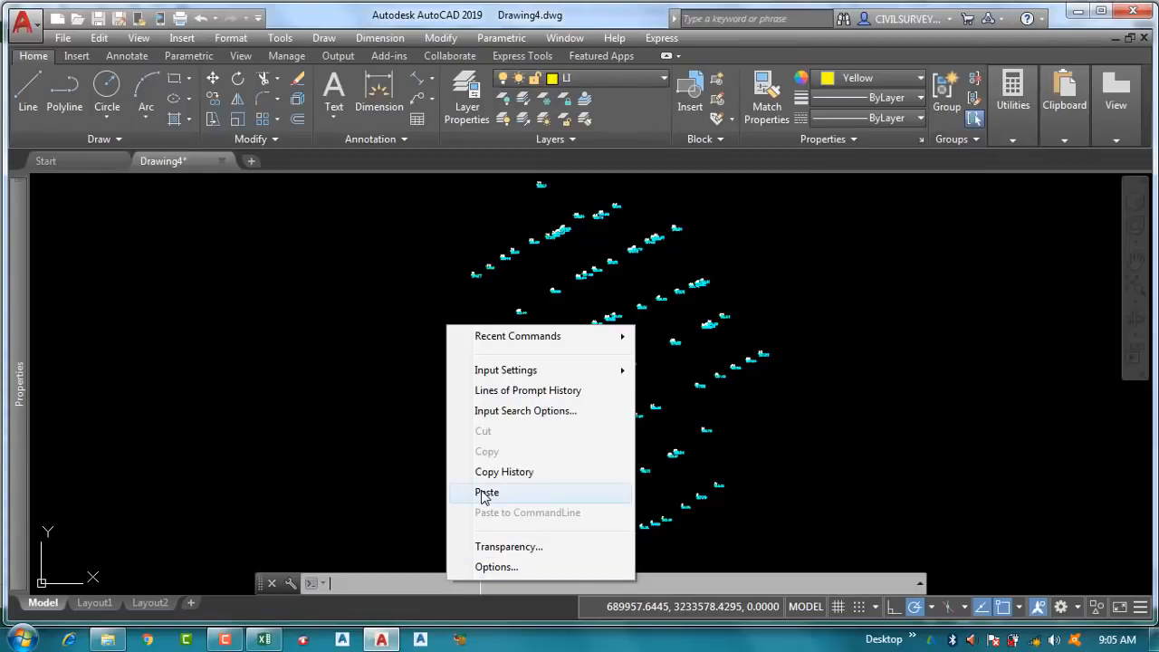
pyautogui.click(482, 492)
pyautogui.press('Escape')
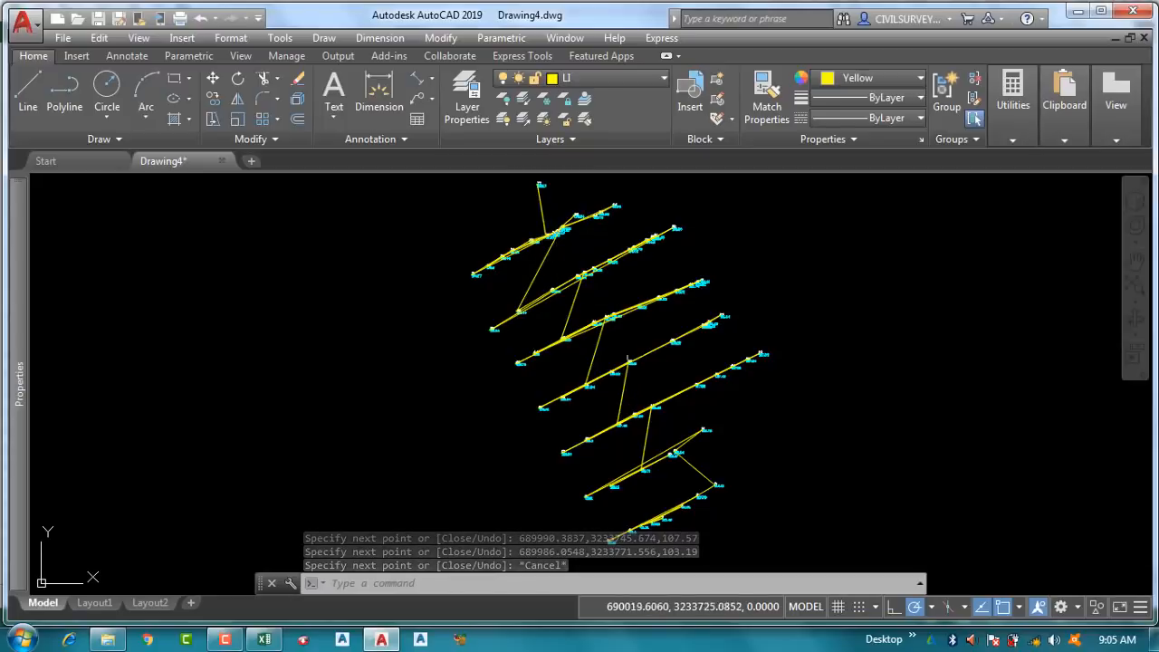
# Examine the yellow lines around points 9 to 16 by selecting individual segments, clear the selection and view the whole site.
pyautogui.moveTo(682, 479); pyautogui.dragTo(675, 376, button='middle')
pyautogui.scroll(-1, 684, 367)
pyautogui.scroll(6, 686, 367)
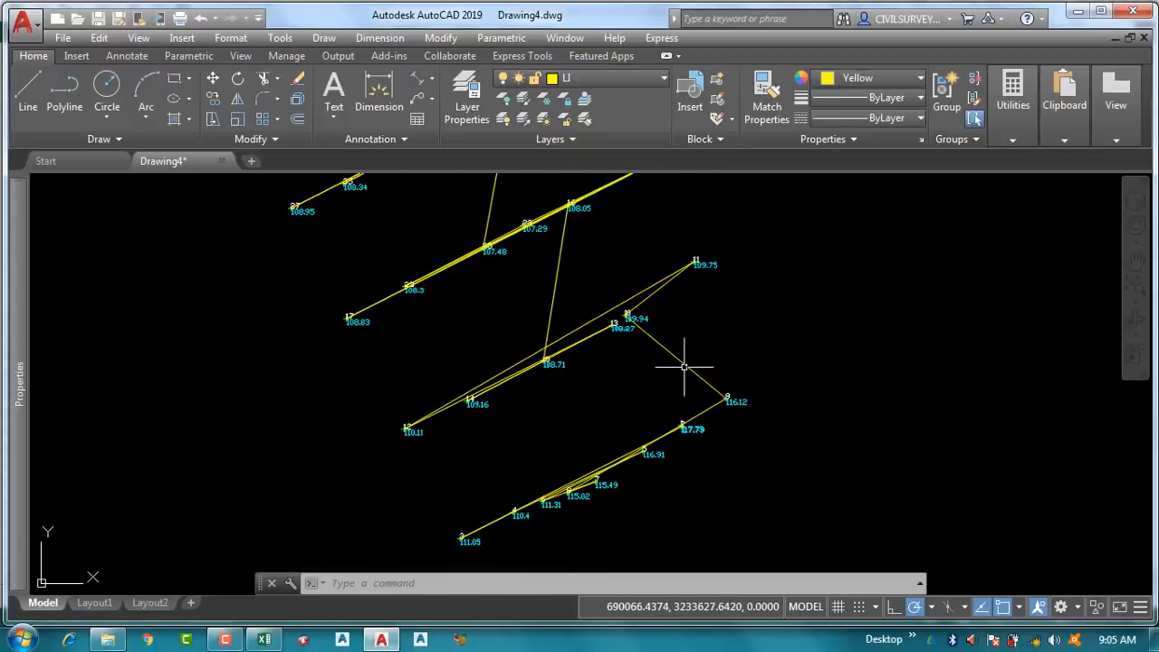
pyautogui.click(680, 361)
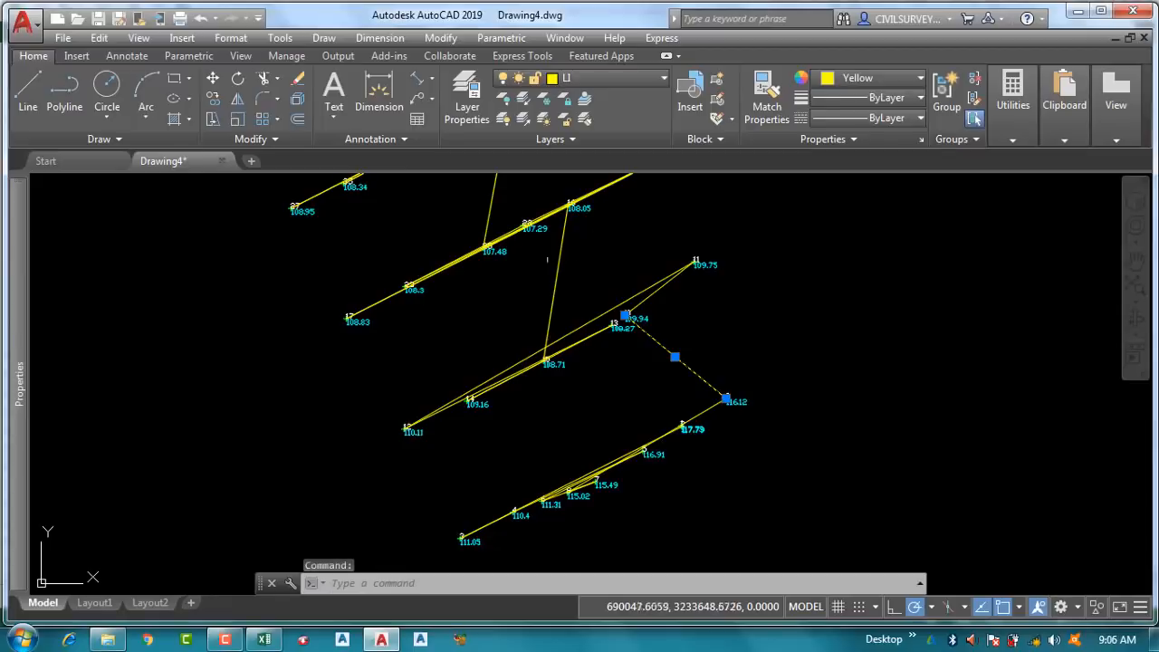
pyautogui.click(559, 271)
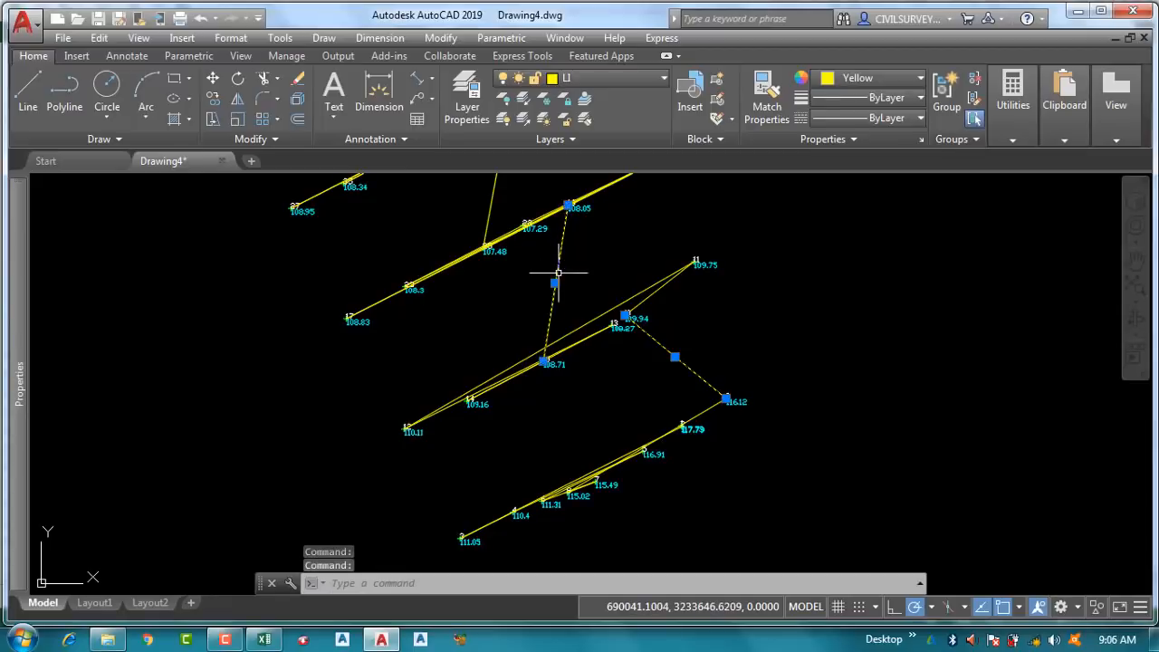
pyautogui.click(638, 293)
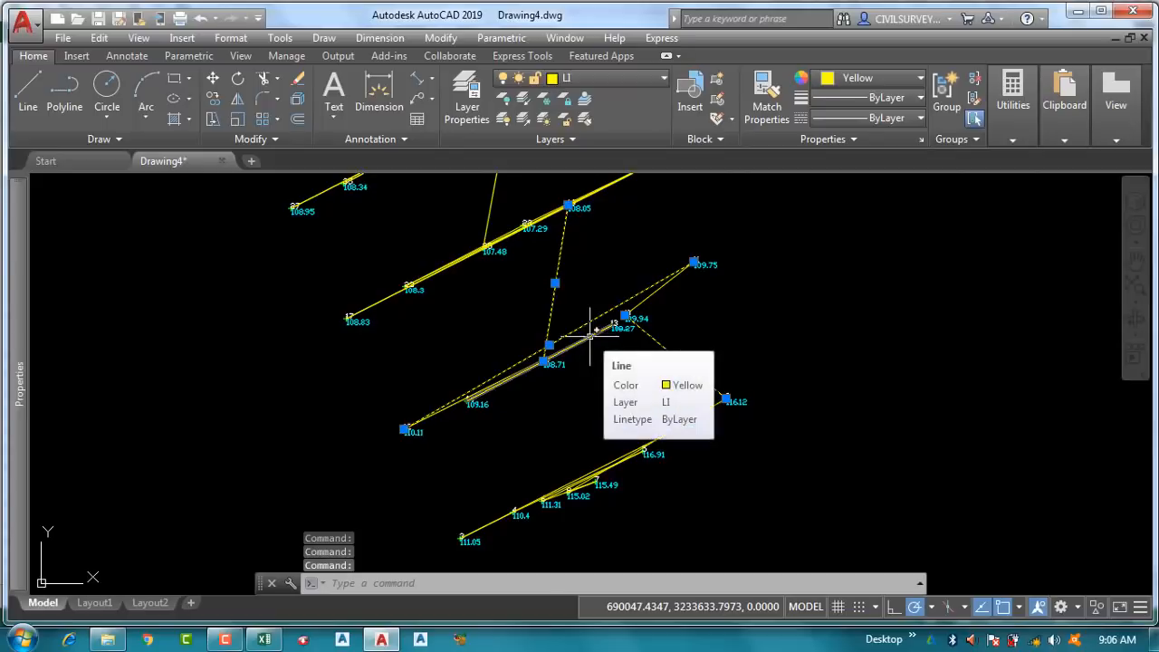
pyautogui.press('Escape')
pyautogui.scroll(-5, 590, 335)
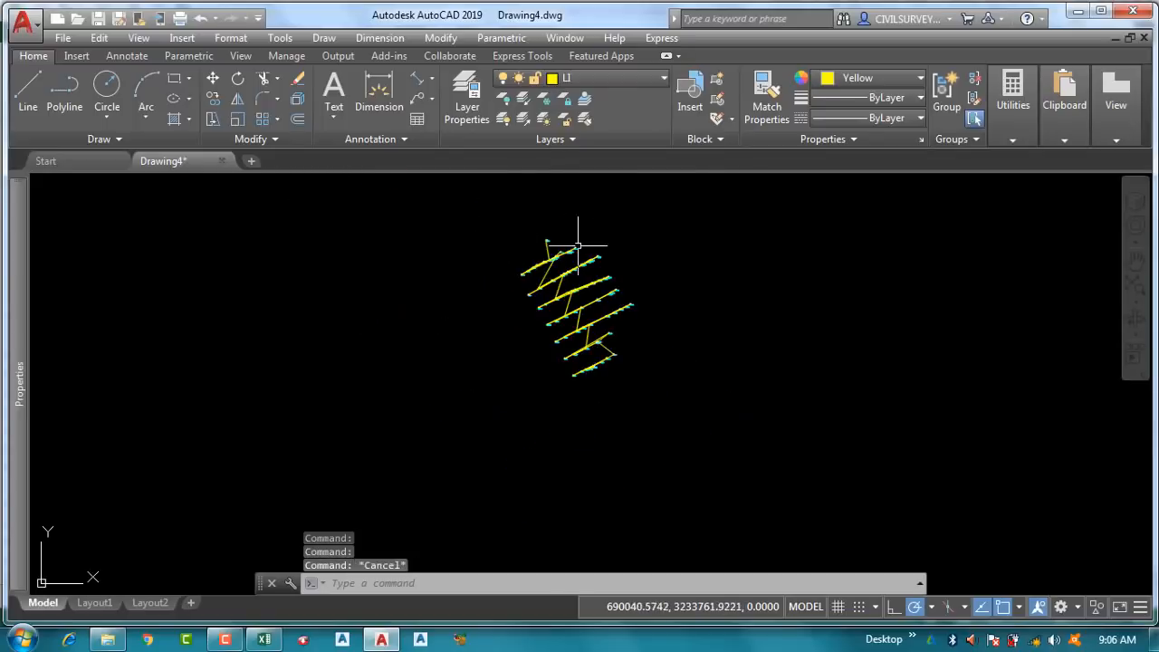
# Switch to Excel, cancel the pending copy of the line data and review the coordinate rows down the DATA sheet.
pyautogui.click(1077, 11)
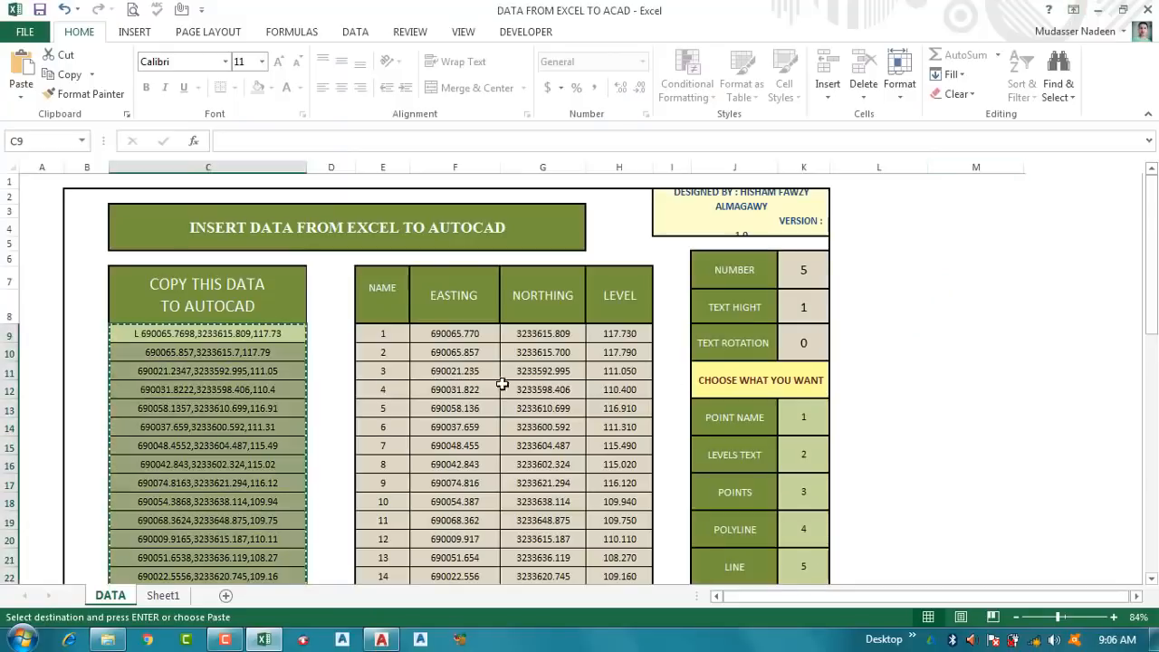
pyautogui.press('Escape')
pyautogui.scroll(-2, 527, 406)
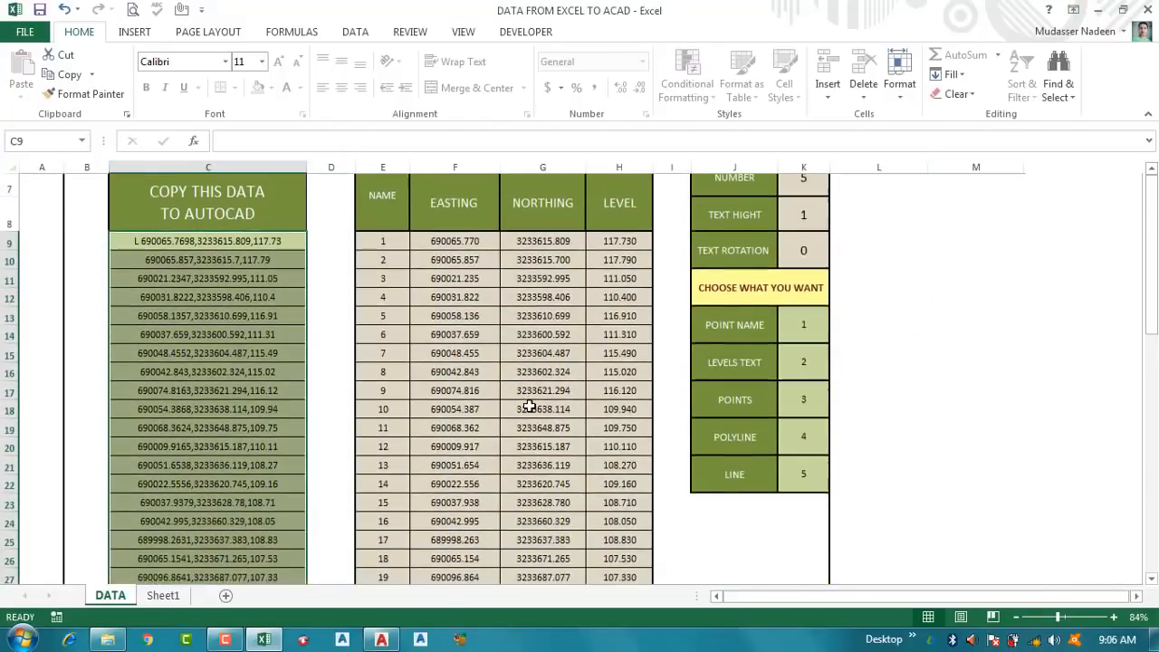
pyautogui.scroll(-5, 529, 406)
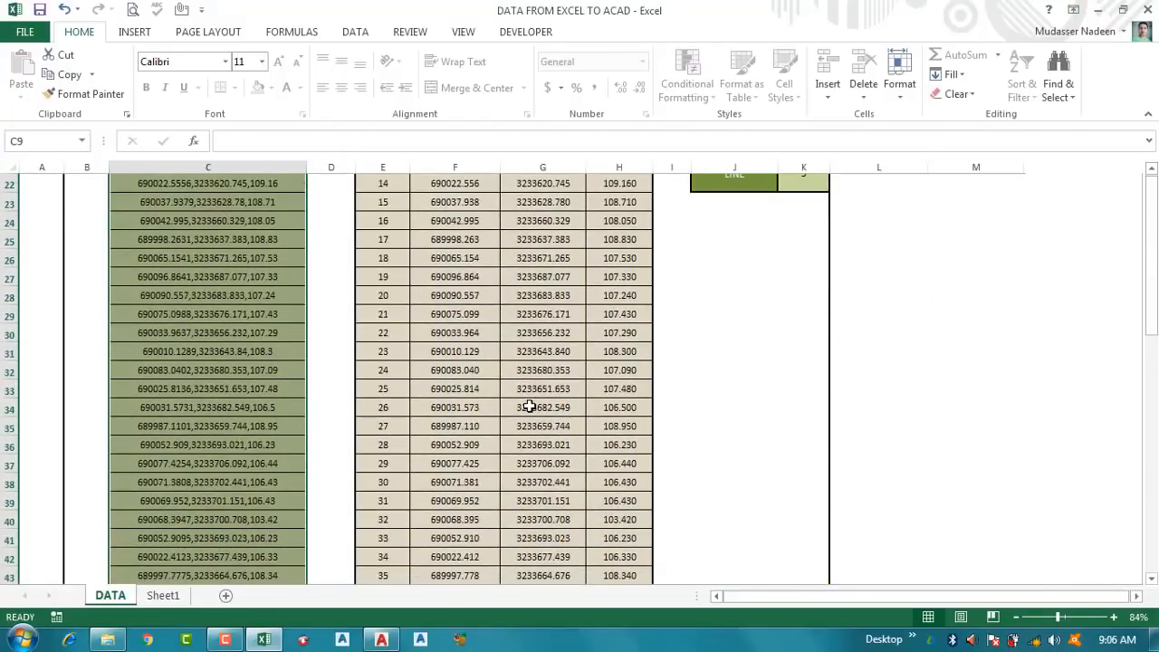
pyautogui.scroll(-1, 529, 407)
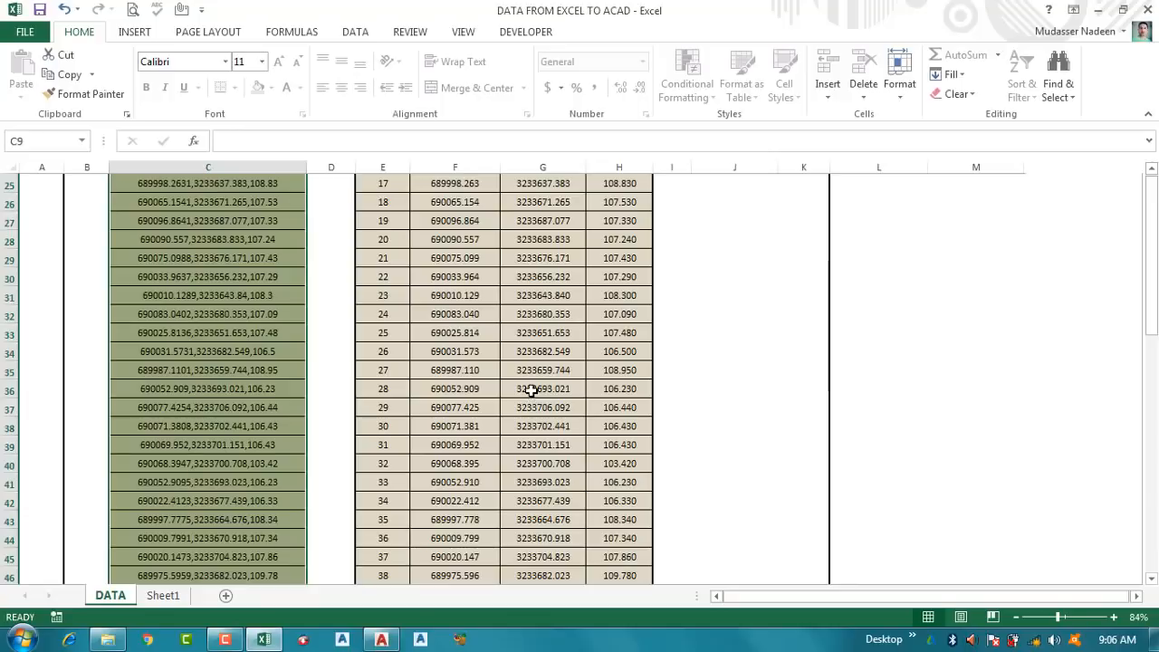
pyautogui.scroll(-7, 535, 388)
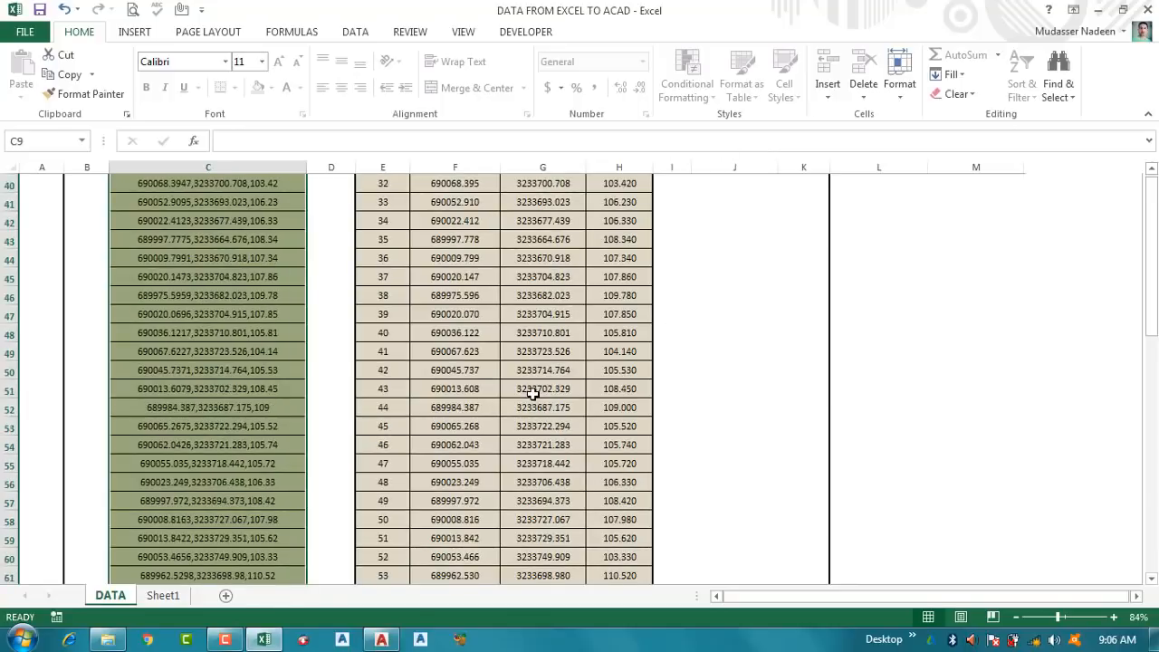
pyautogui.moveTo(242, 642)
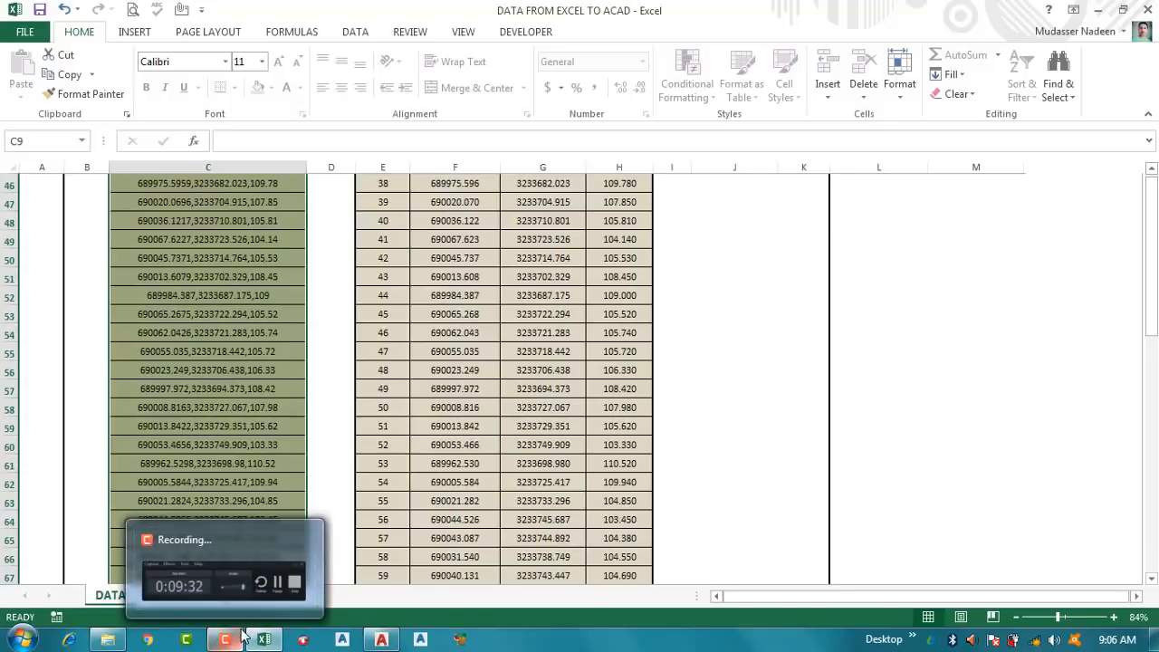
pyautogui.click(226, 642)
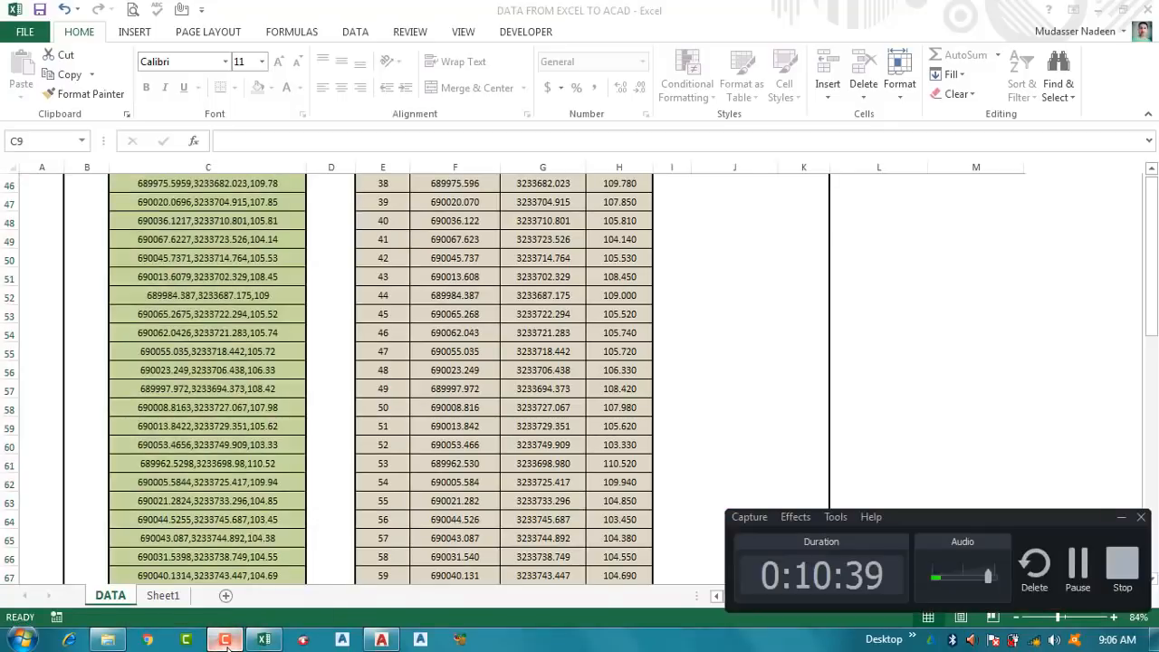
pyautogui.click(264, 642)
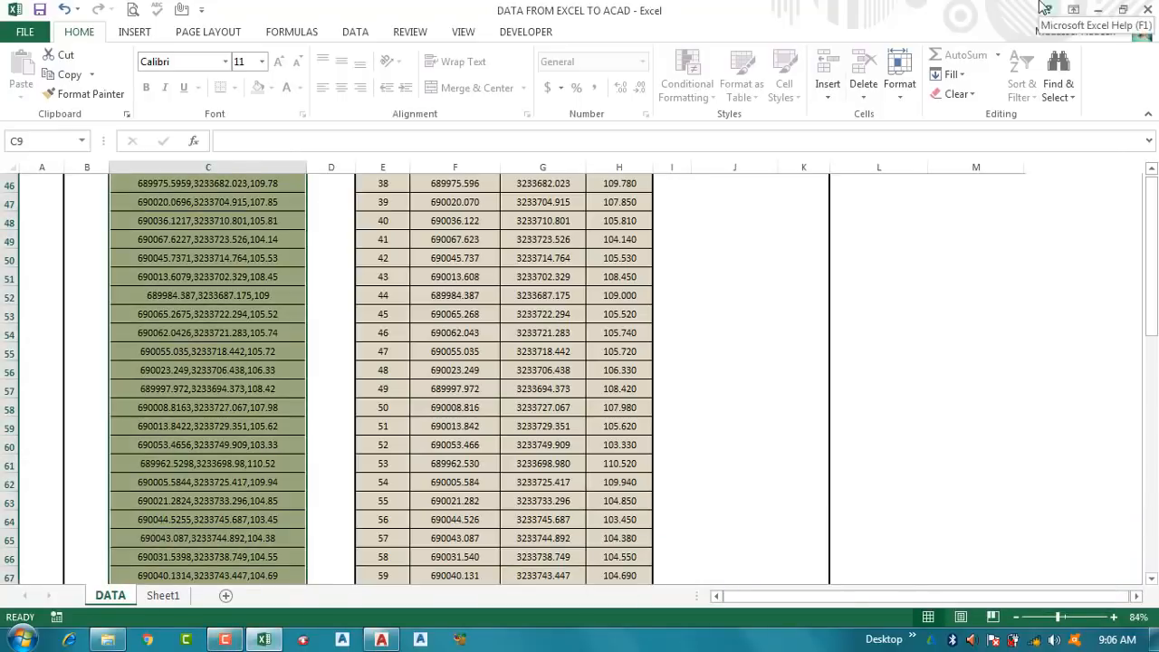
pyautogui.click(1101, 11)
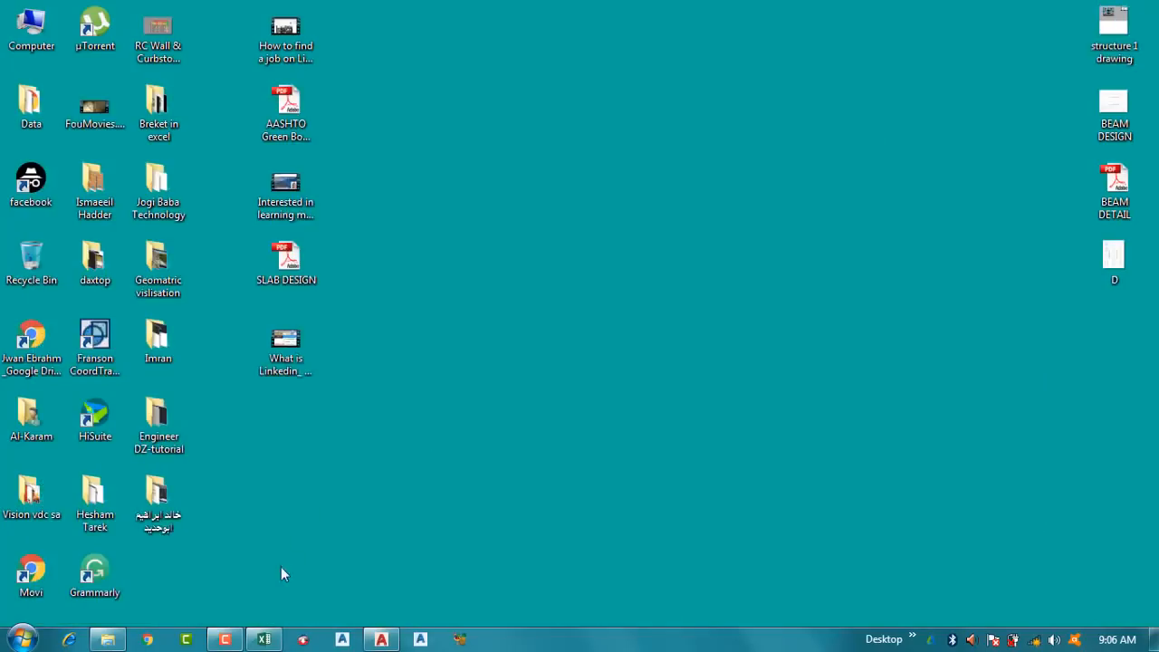
pyautogui.click(264, 639)
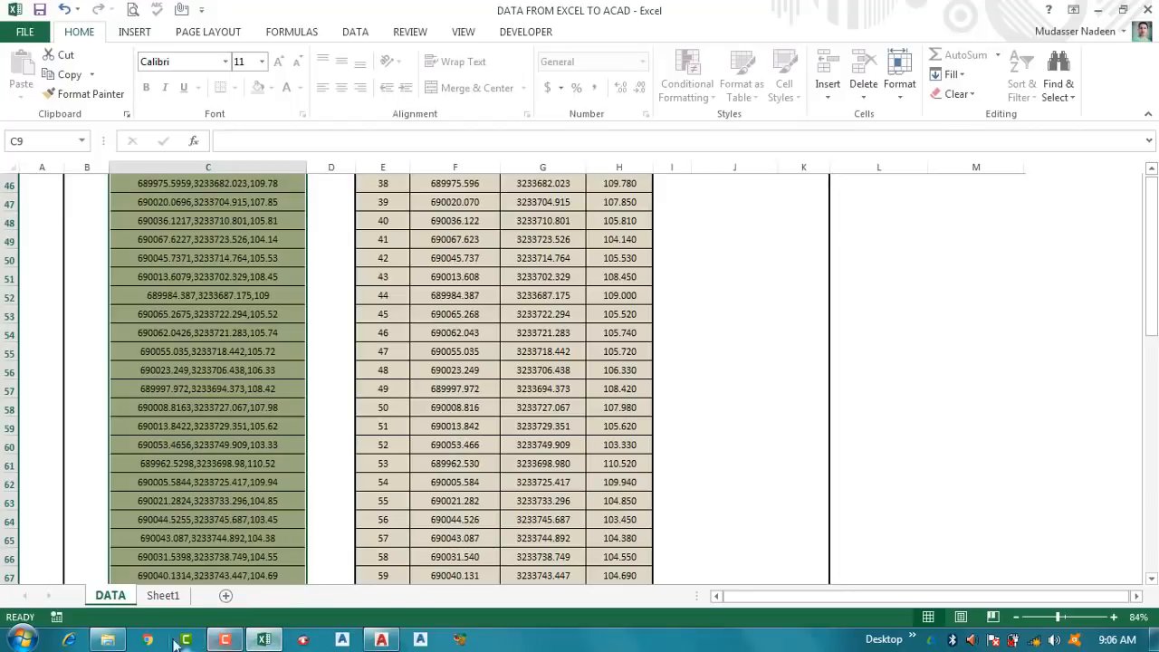
# Switch to the tutorial folder in File Explorer and open the "Copy of" version of the Excel-to-AutoCAD workbook.
pyautogui.click(116, 635)
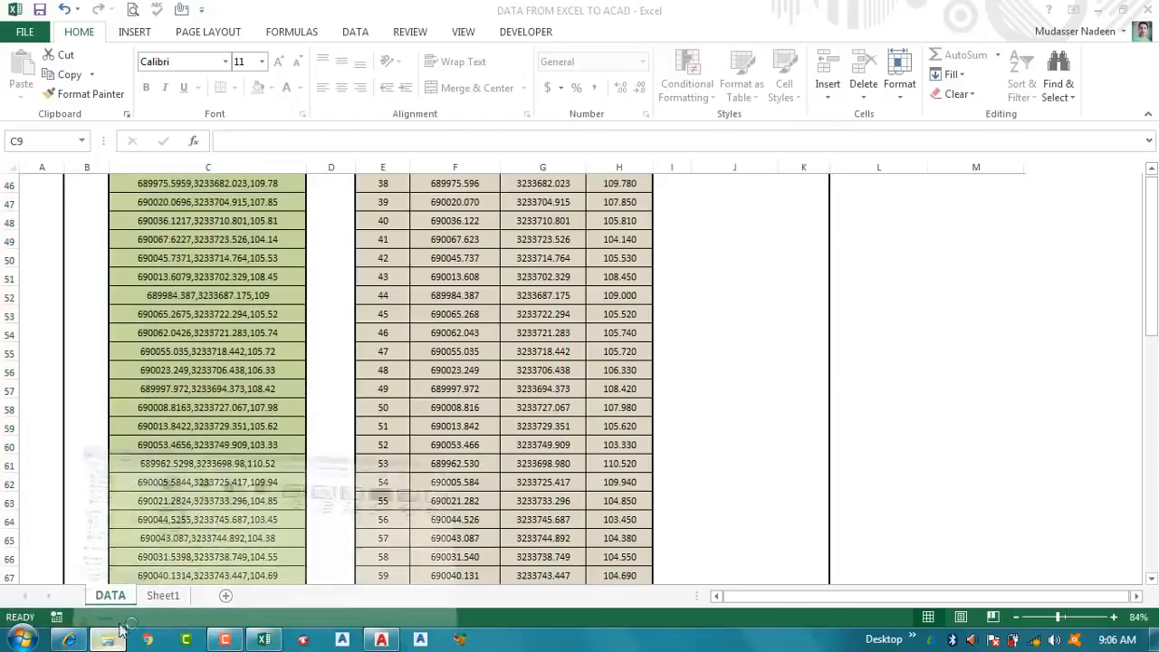
pyautogui.click(269, 261)
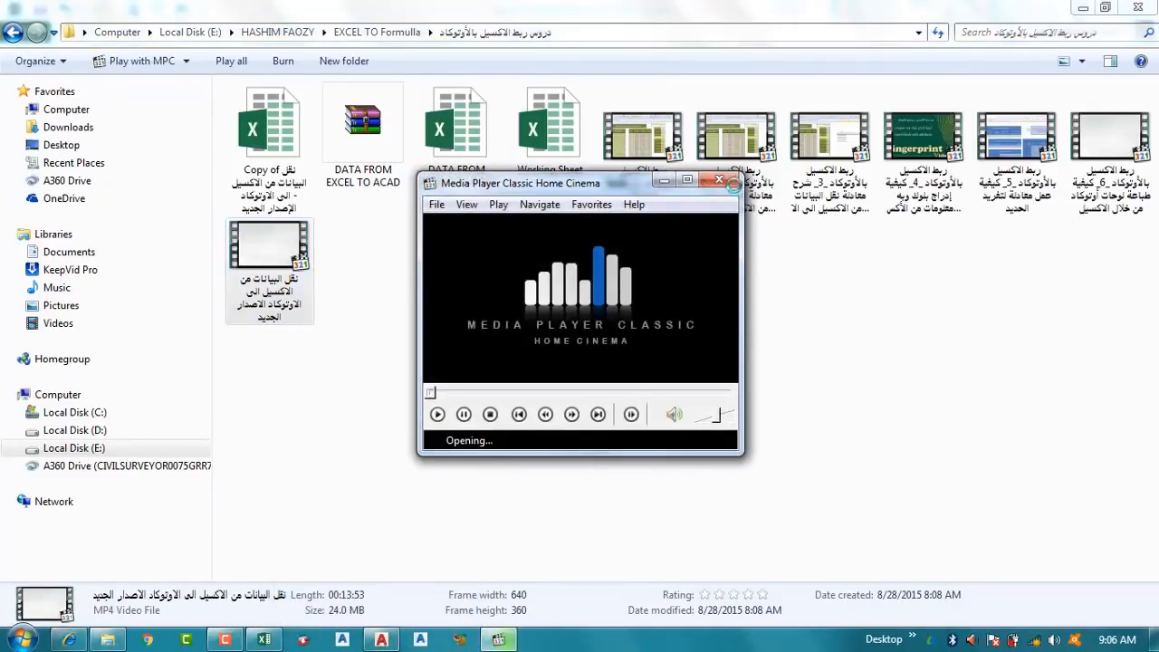
pyautogui.click(720, 181)
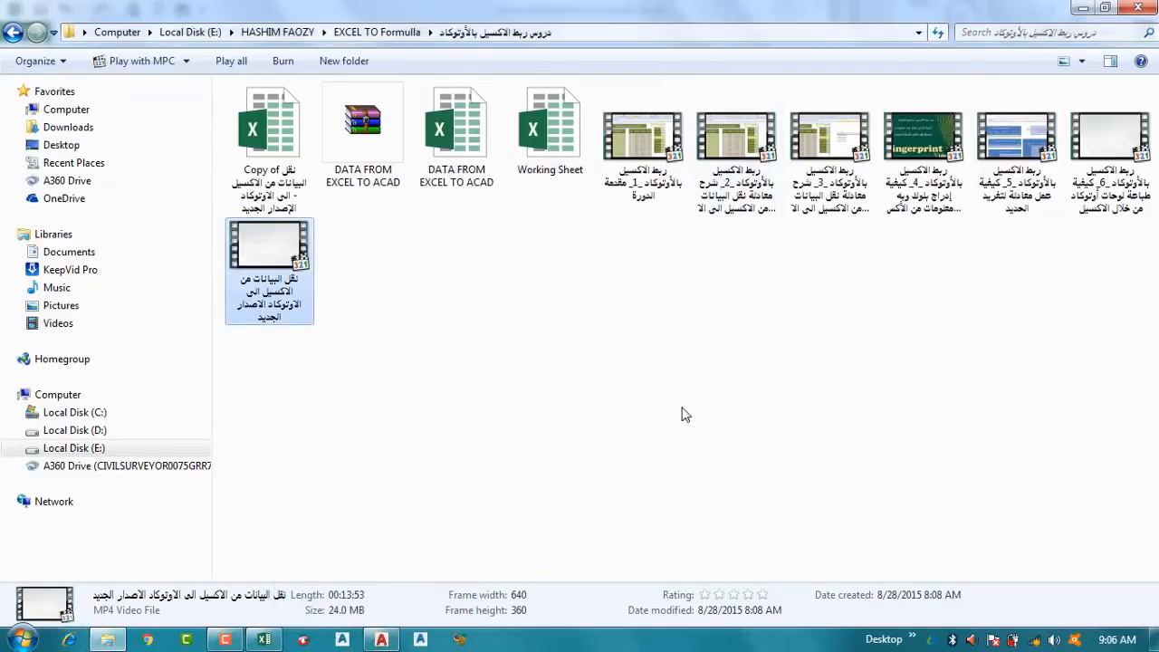
pyautogui.doubleClick(292, 181)
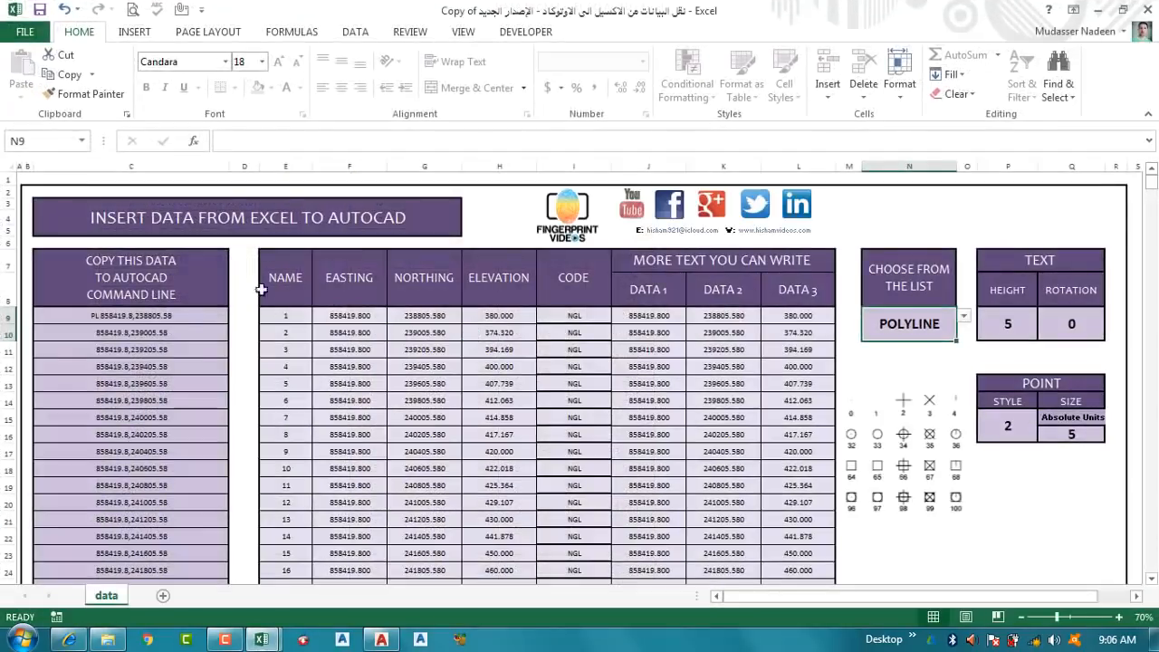
# Examine the alternative workbook's coordinate table, extra text columns, output list and text and point settings, and close it.
pyautogui.scroll(-7, 440, 375)
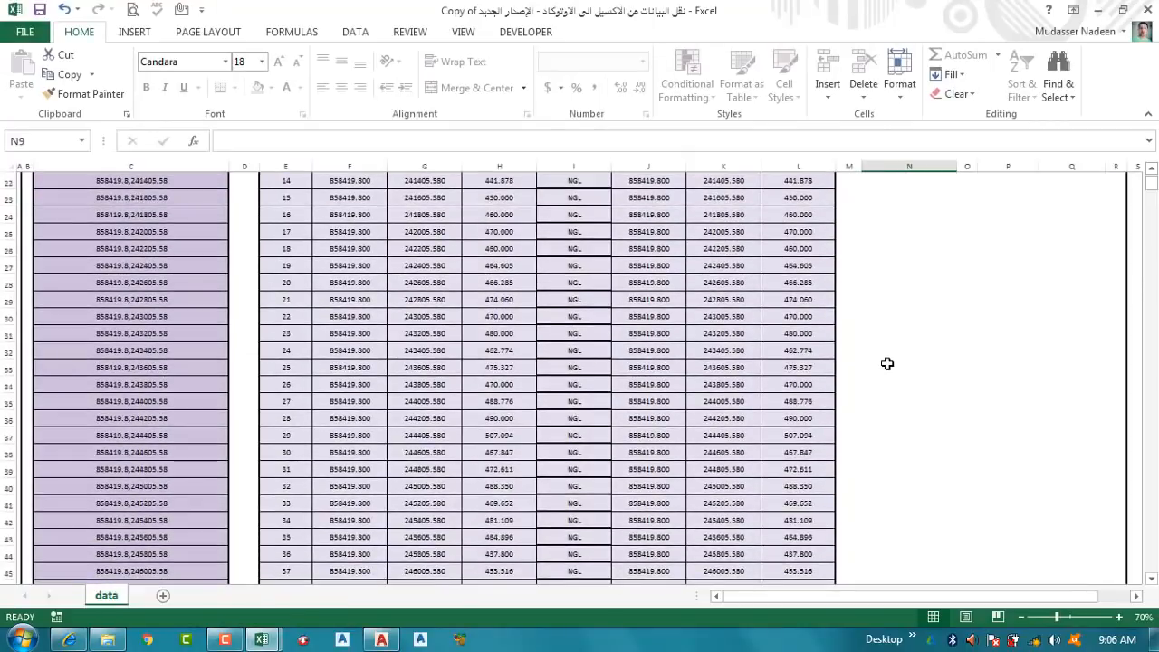
pyautogui.scroll(-1, 480, 431)
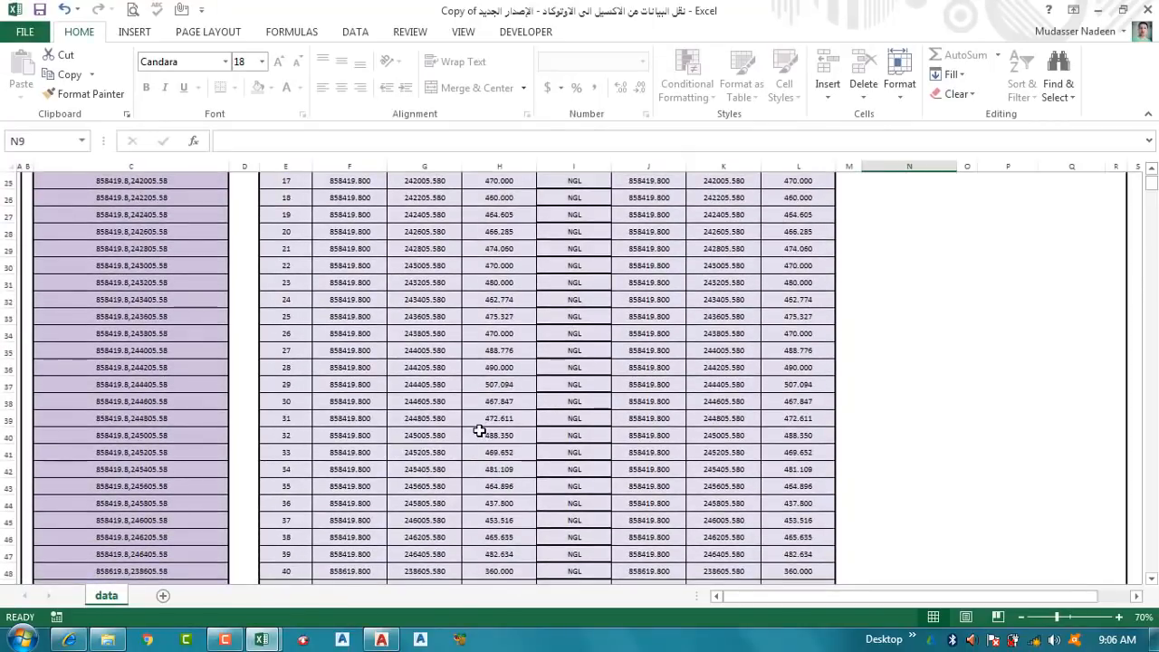
pyautogui.scroll(8, 480, 432)
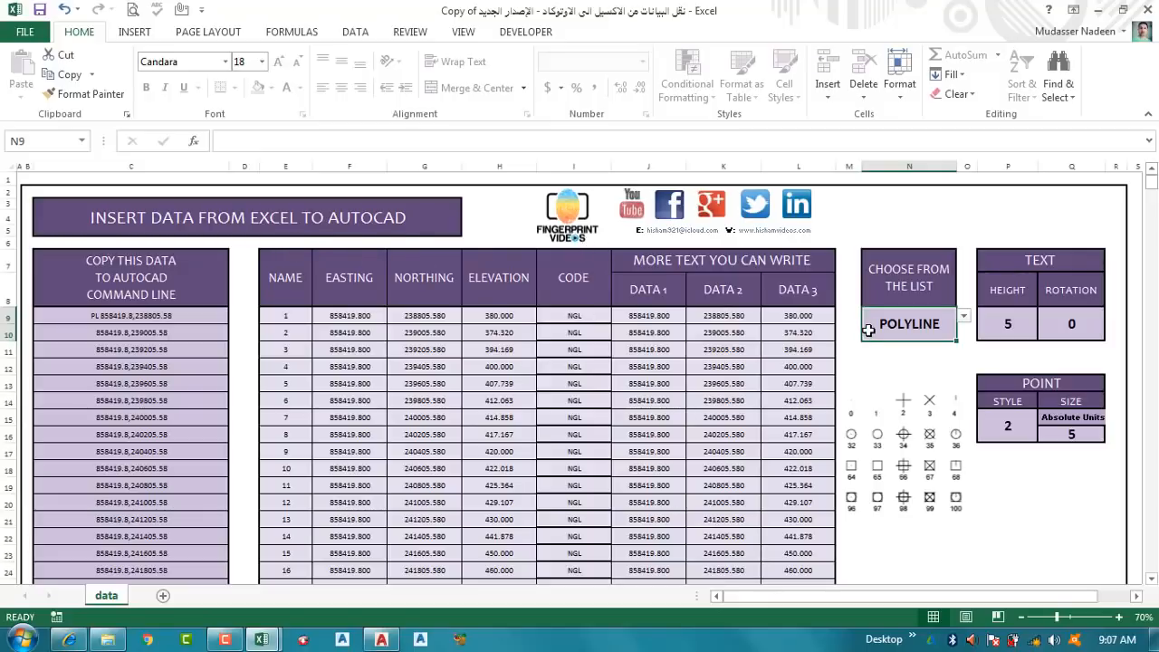
pyautogui.scroll(-7, 868, 327)
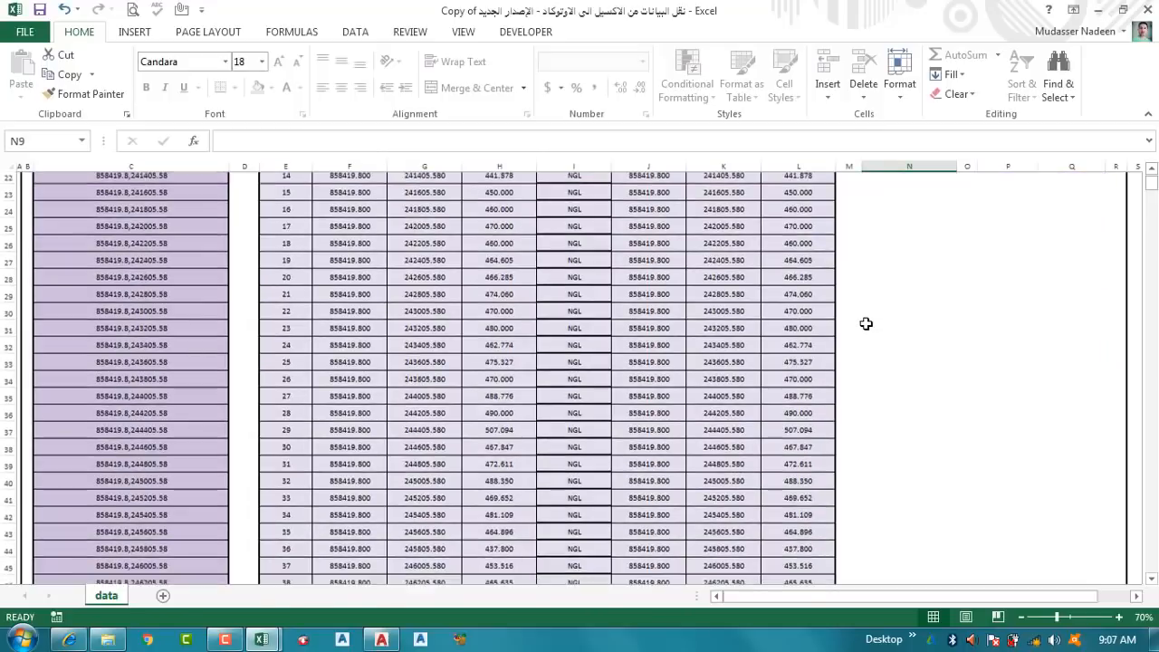
pyautogui.scroll(-3, 866, 323)
pyautogui.scroll(10, 866, 324)
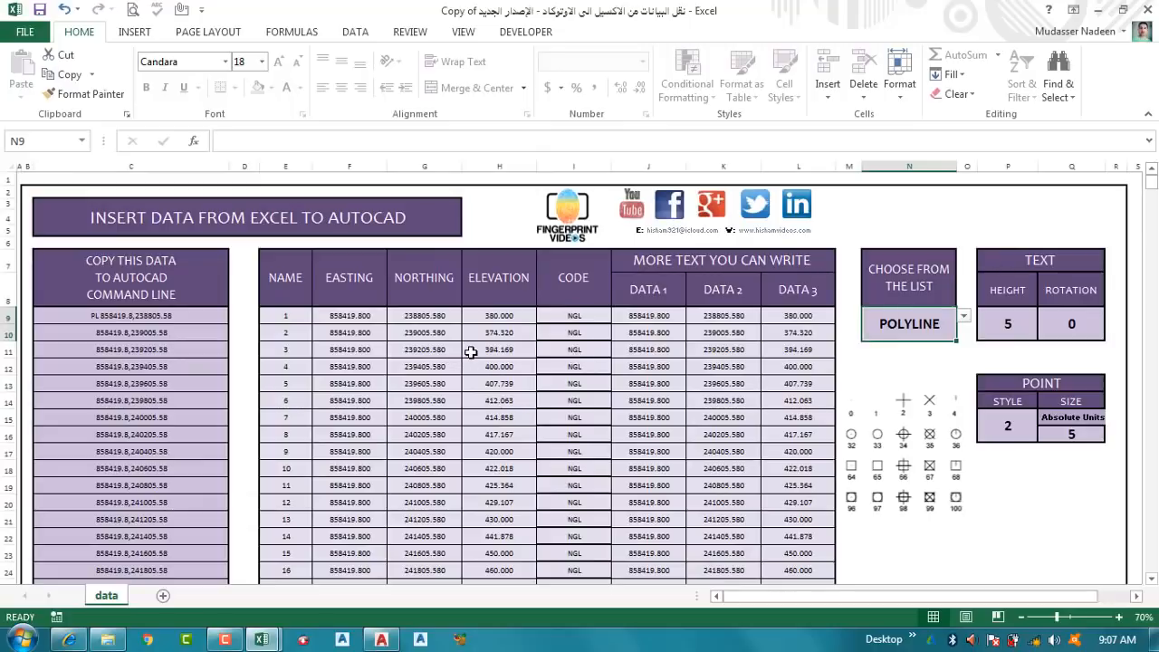
pyautogui.scroll(-7, 471, 352)
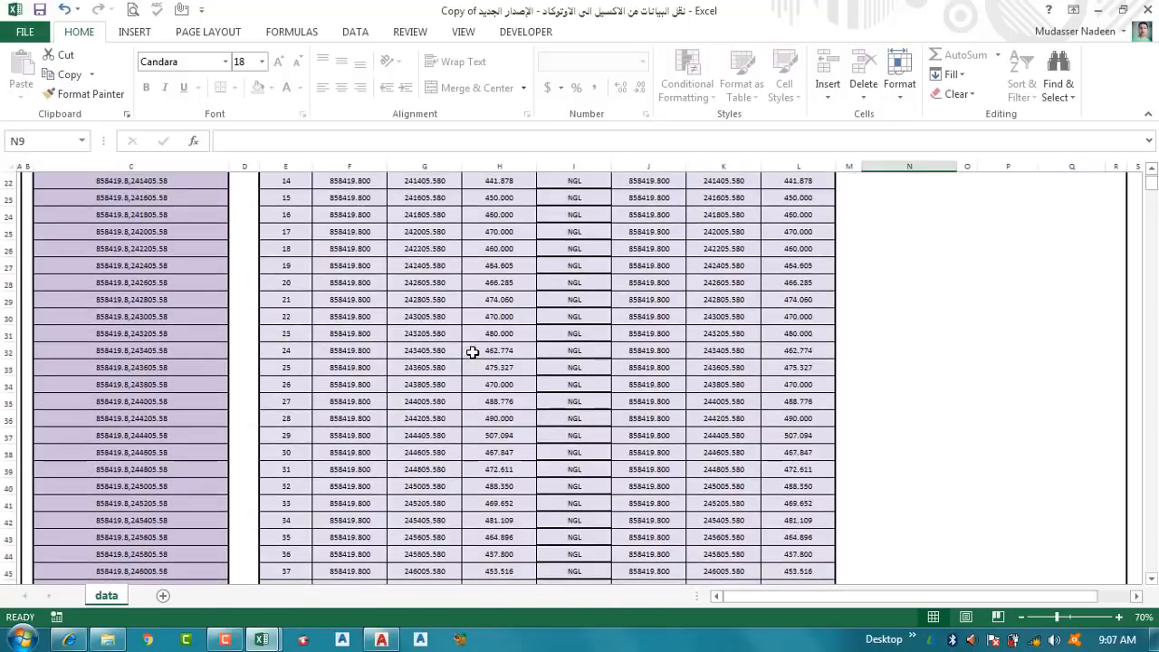
pyautogui.scroll(7, 533, 404)
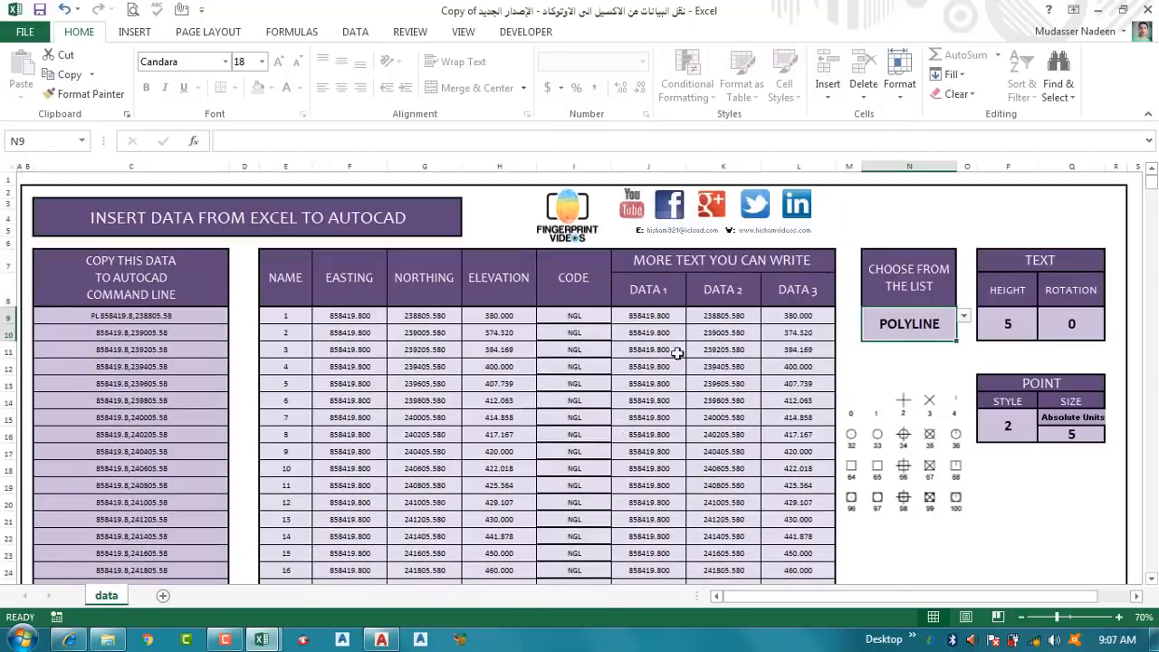
pyautogui.click(1145, 11)
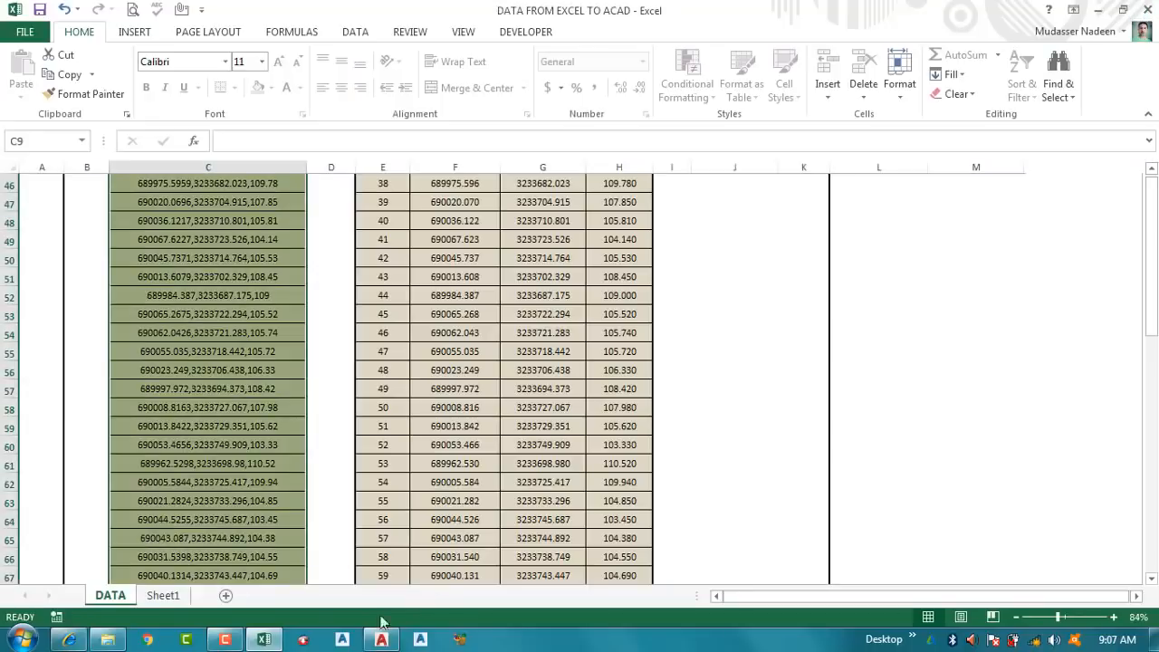
pyautogui.moveTo(228, 643)
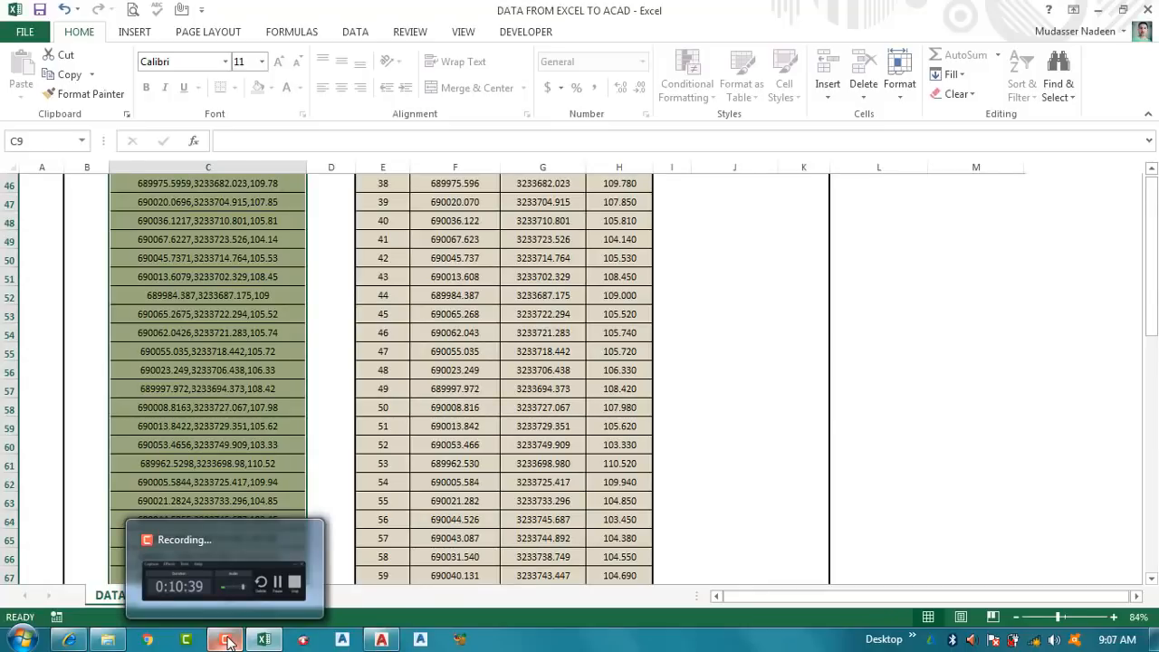
pyautogui.click(228, 643)
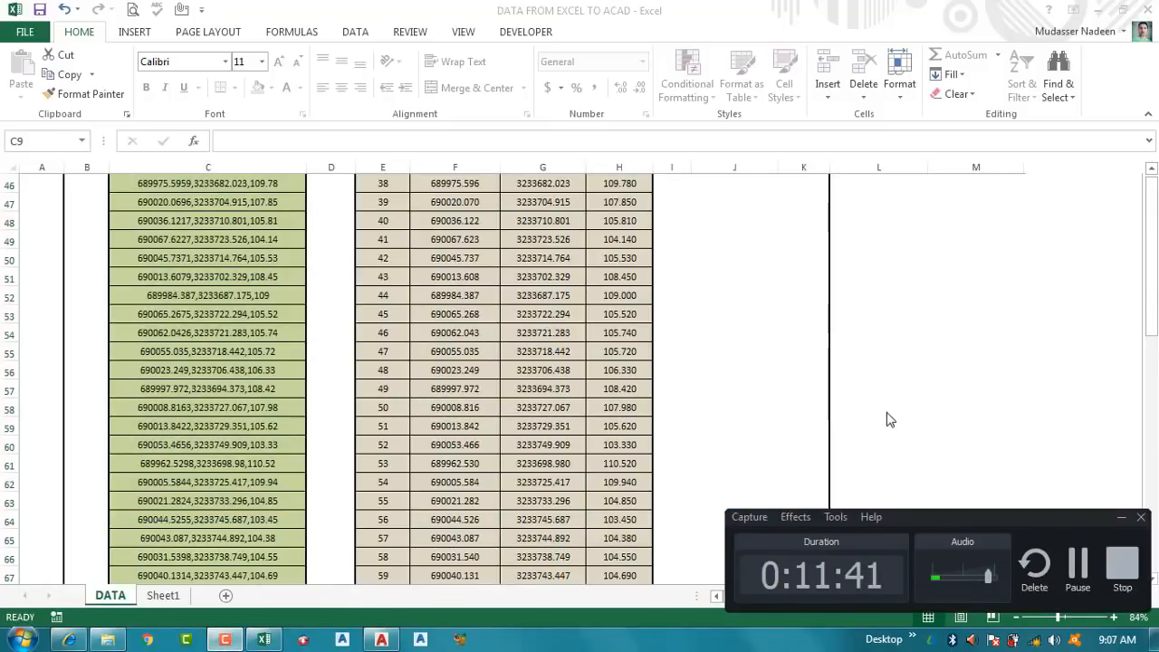